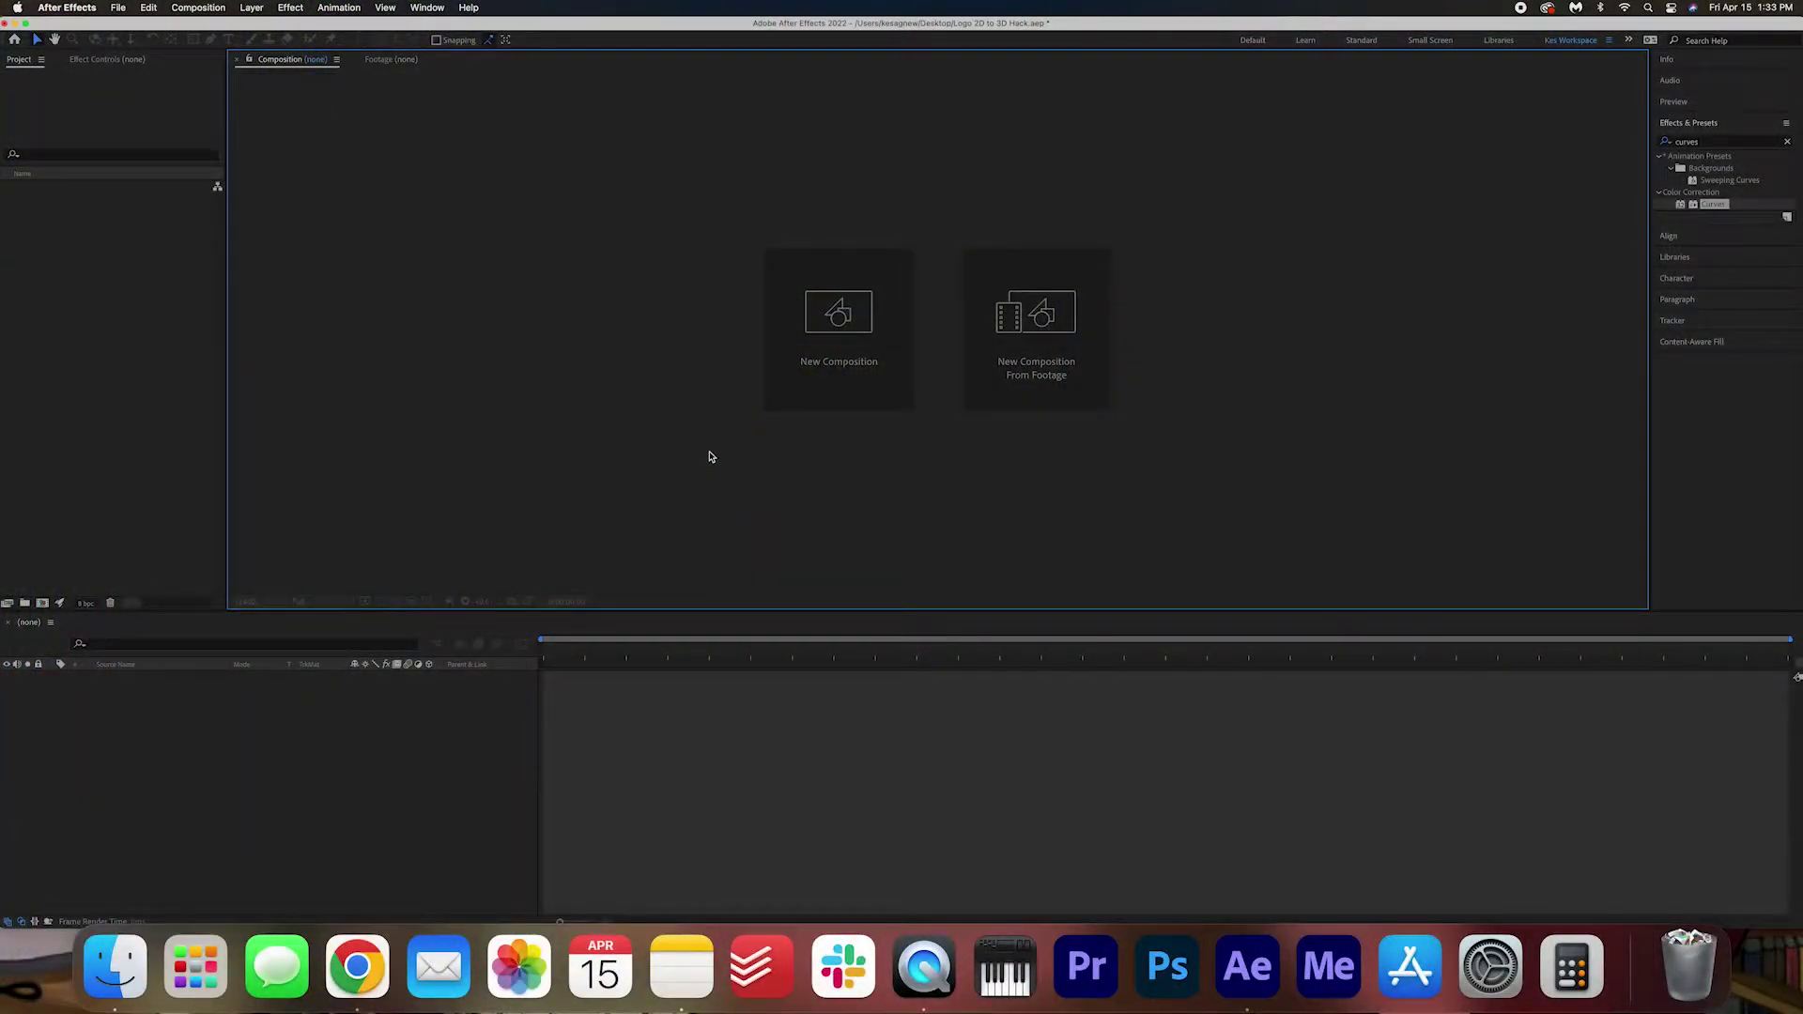
- Create a new 1000×1000, 30 fps composition with a duration of 0:00:05:00
{"action": "left_click", "coordinate": [855, 369]}
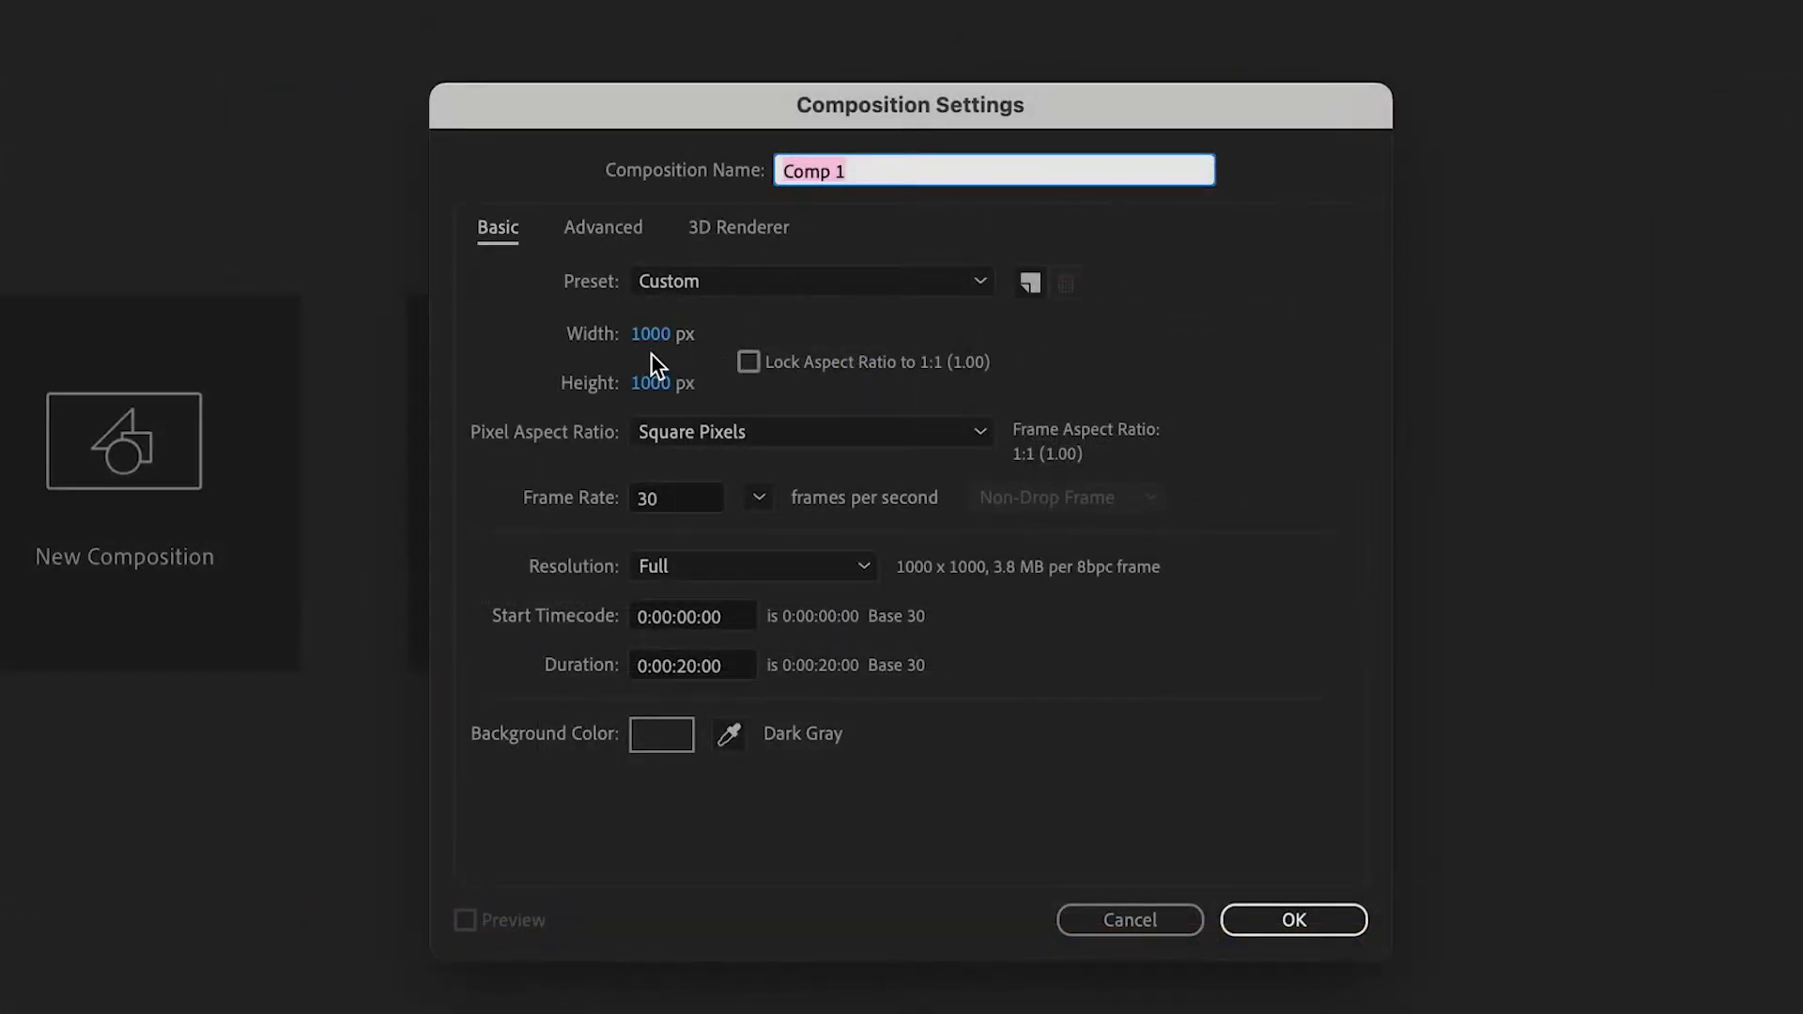
{"action": "left_click", "coordinate": [714, 665]}
{"action": "left_click", "coordinate": [688, 666]}
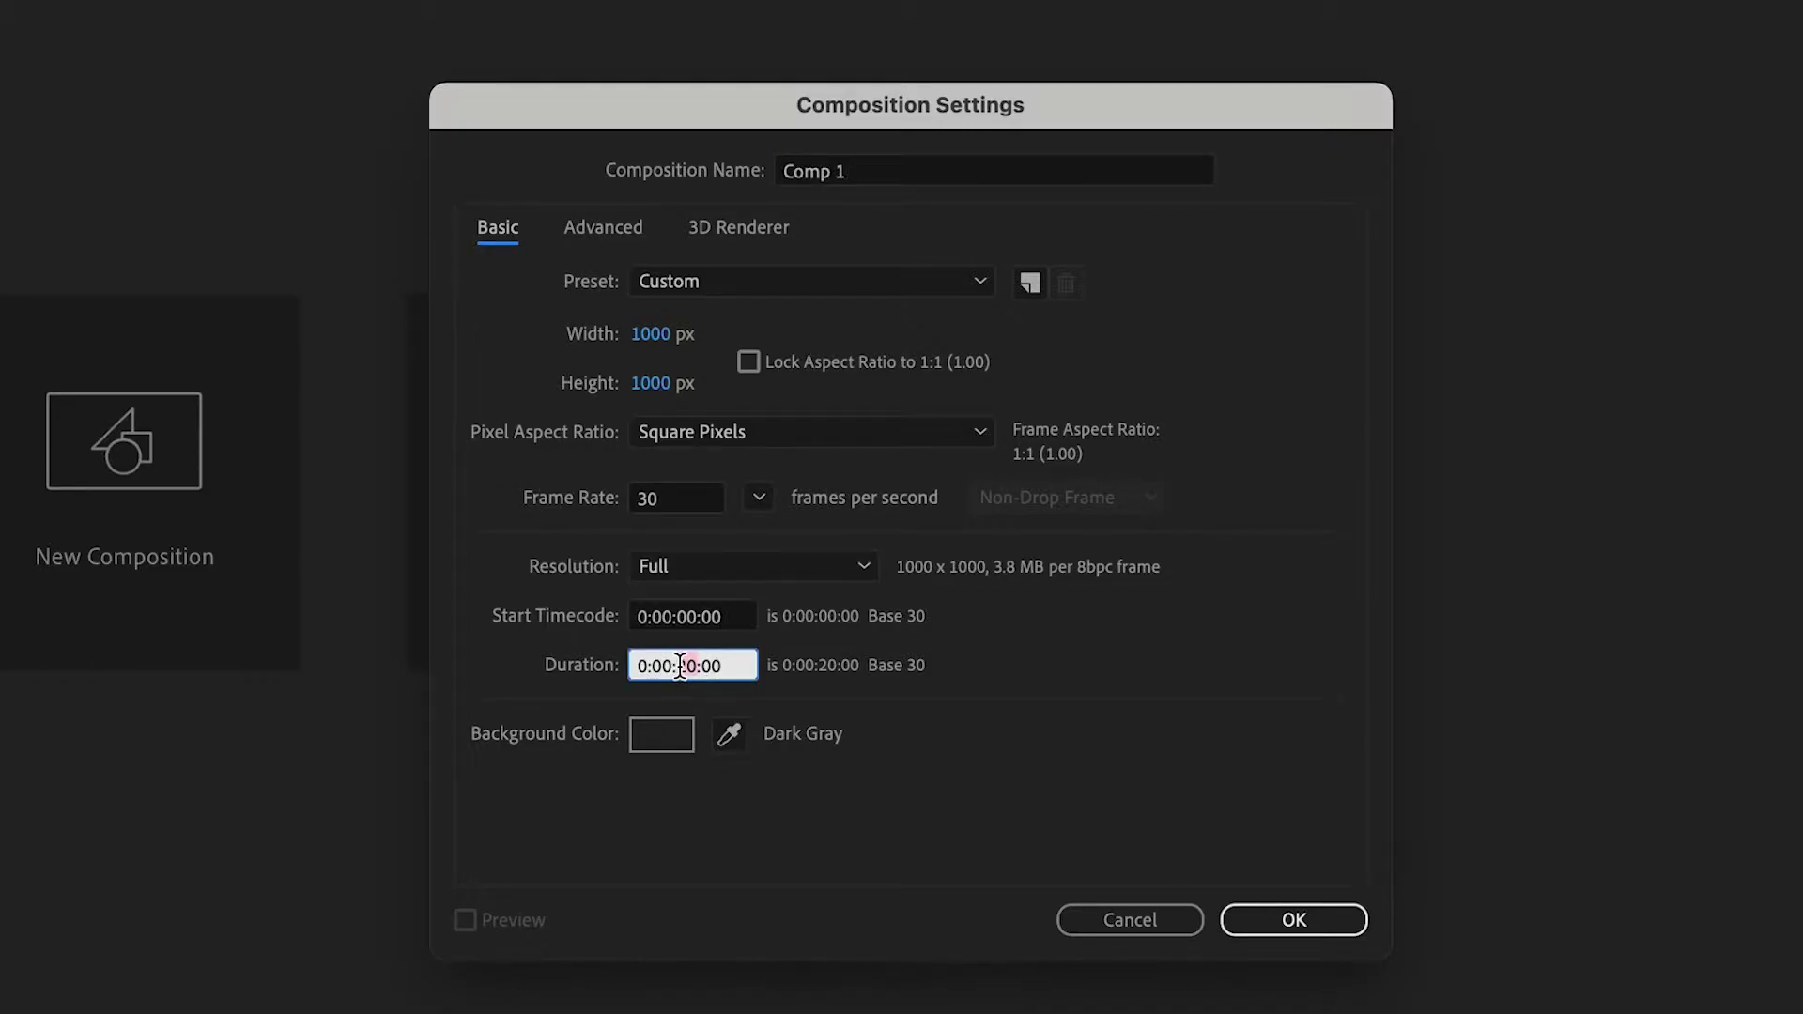
{"action": "key", "text": "BackSpace"}
{"action": "key", "text": "BackSpace"}
{"action": "type", "text": "05"}
{"action": "left_click", "coordinate": [1340, 922]}
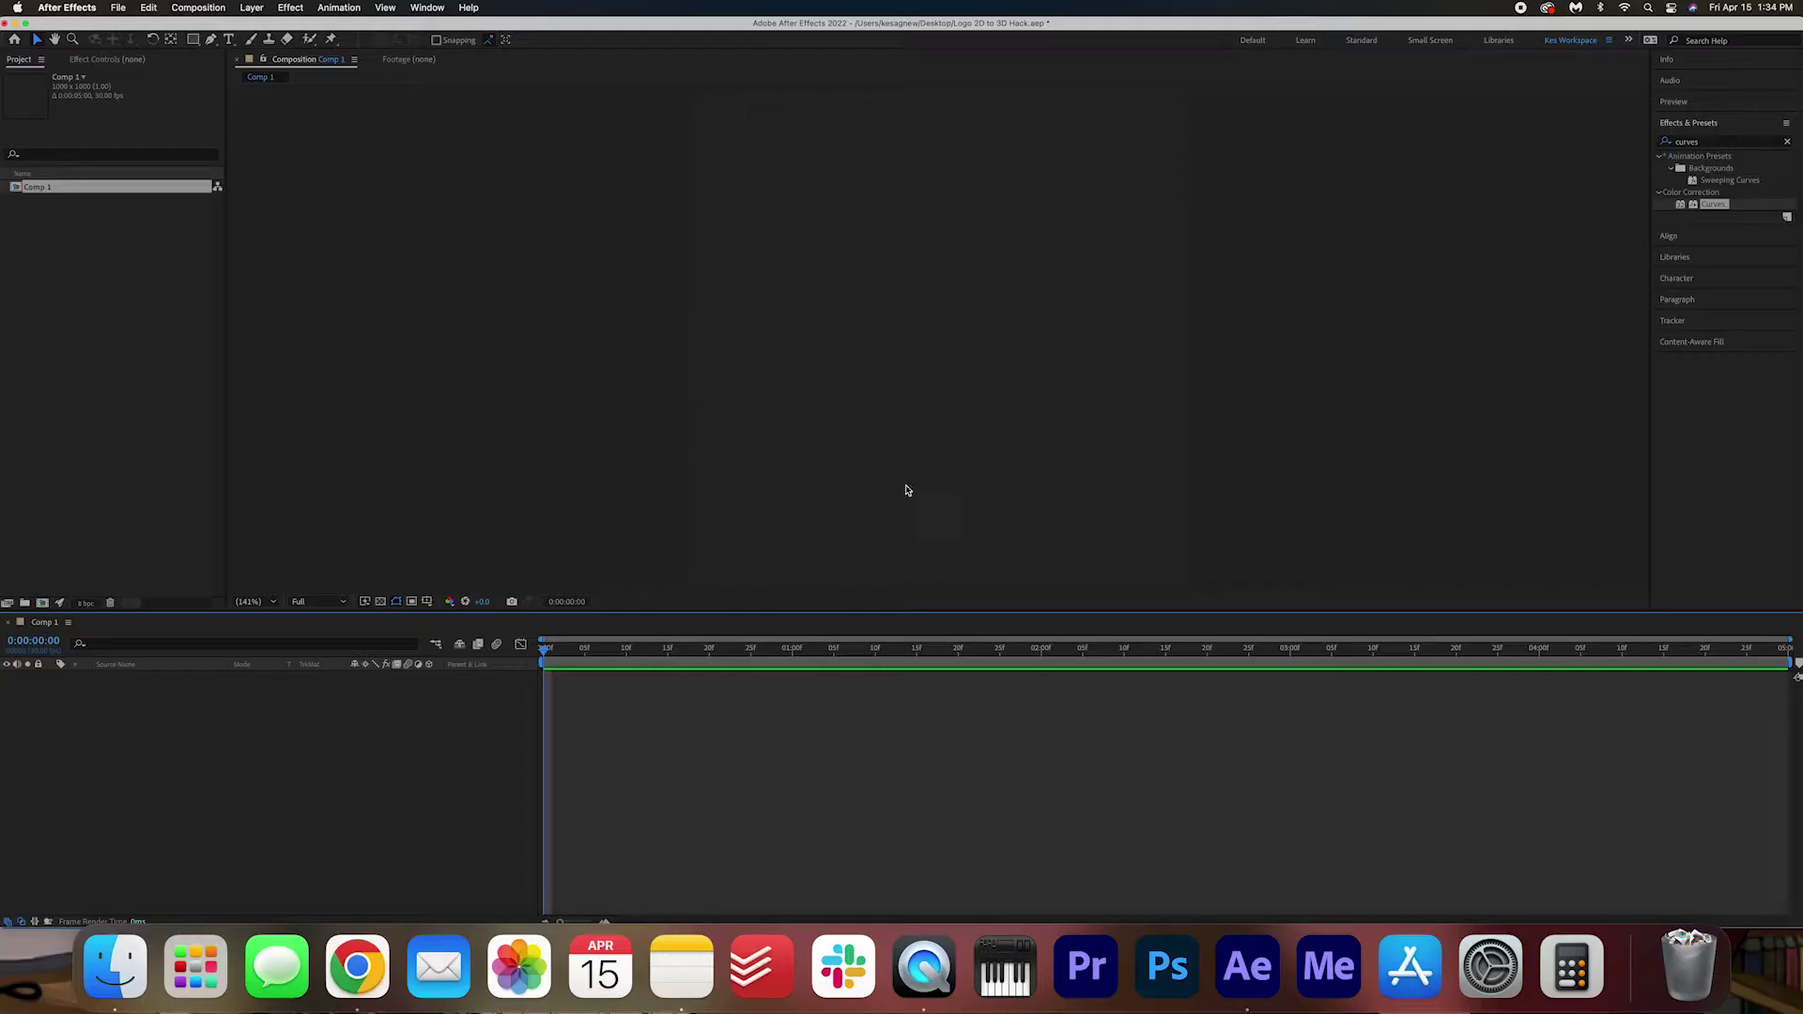
- Rename Comp 1 in the Project panel to 'Main Comp'
{"action": "right_click", "coordinate": [139, 188]}
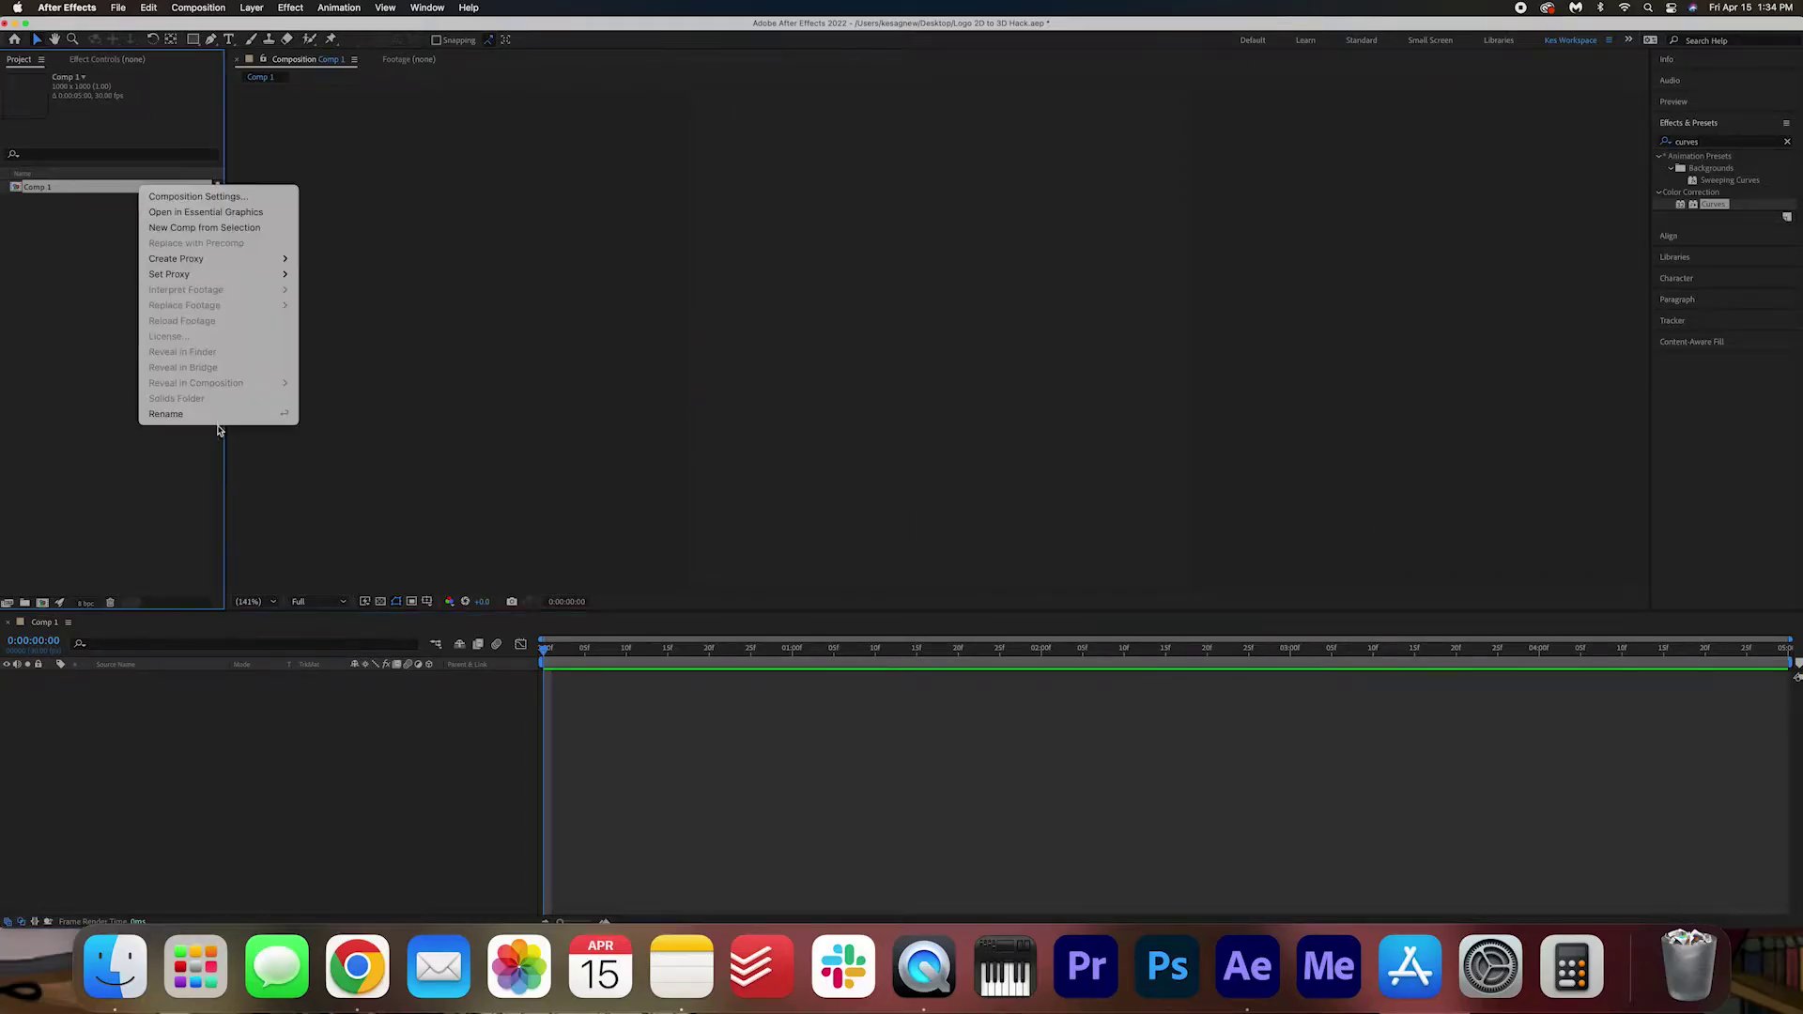
{"action": "left_click", "coordinate": [218, 412]}
{"action": "type", "text": "Ma"}
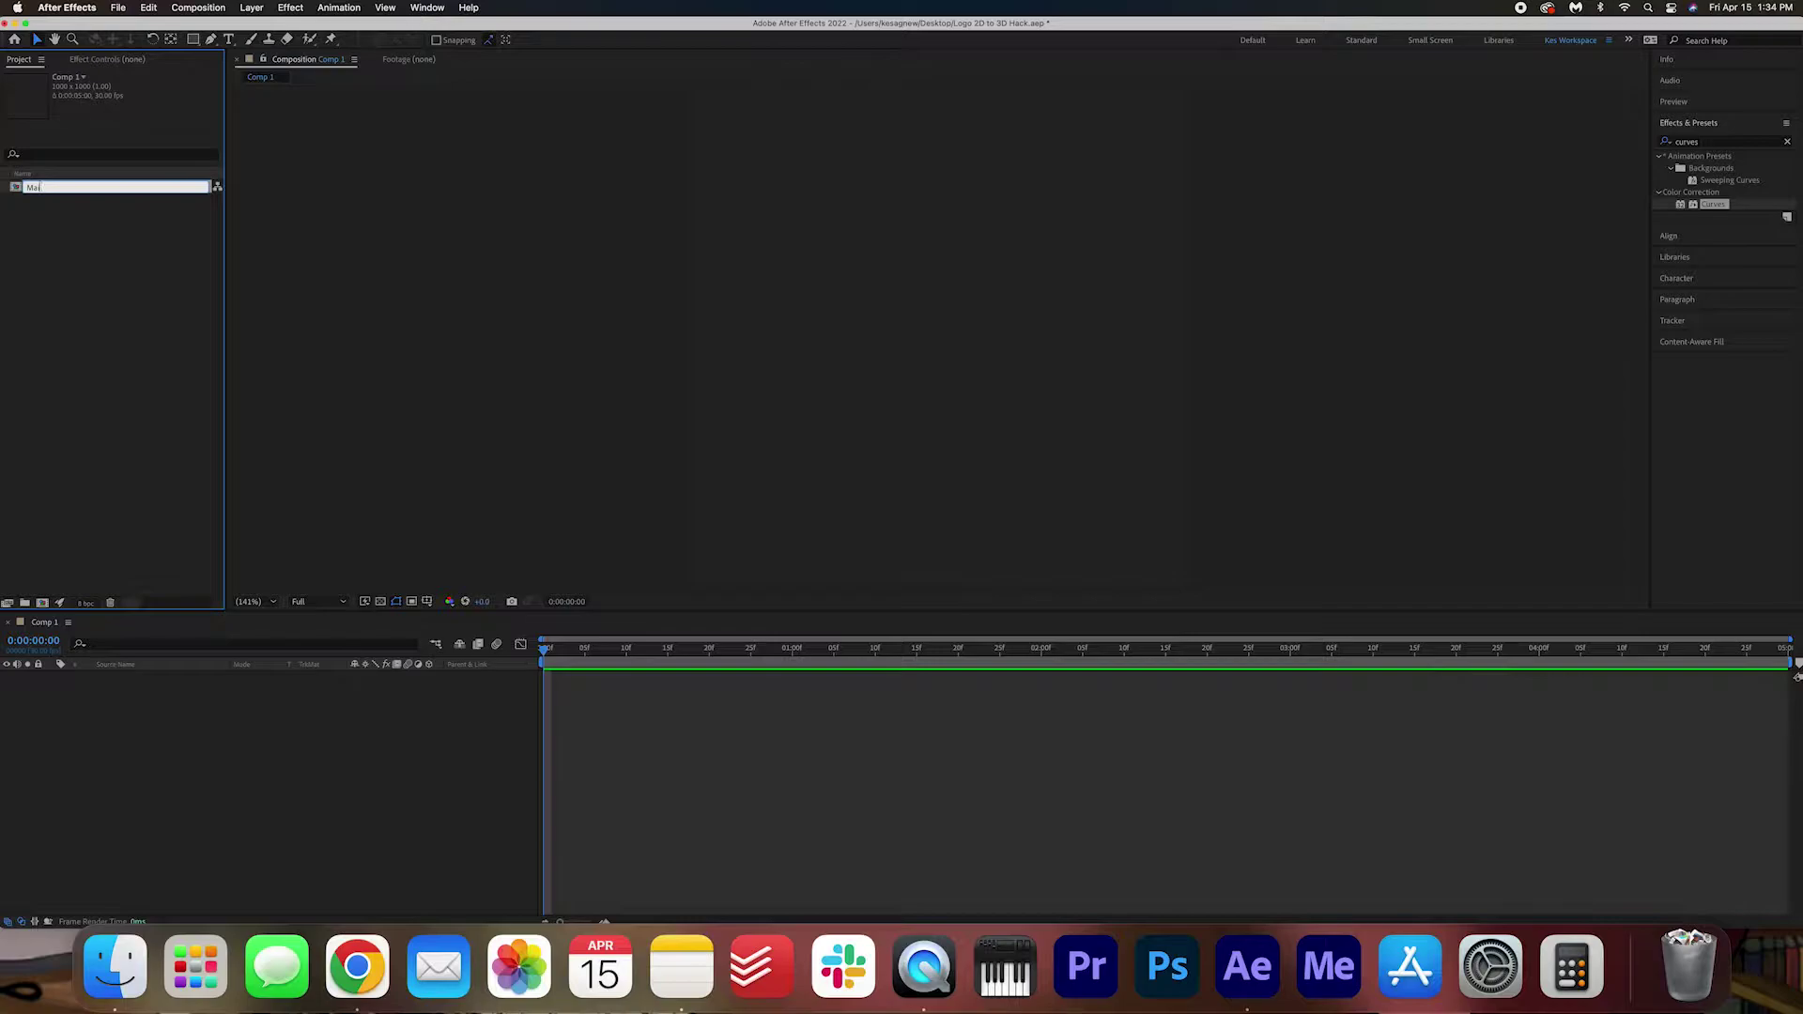
{"action": "type", "text": "in Comp"}
{"action": "key", "text": "Return"}
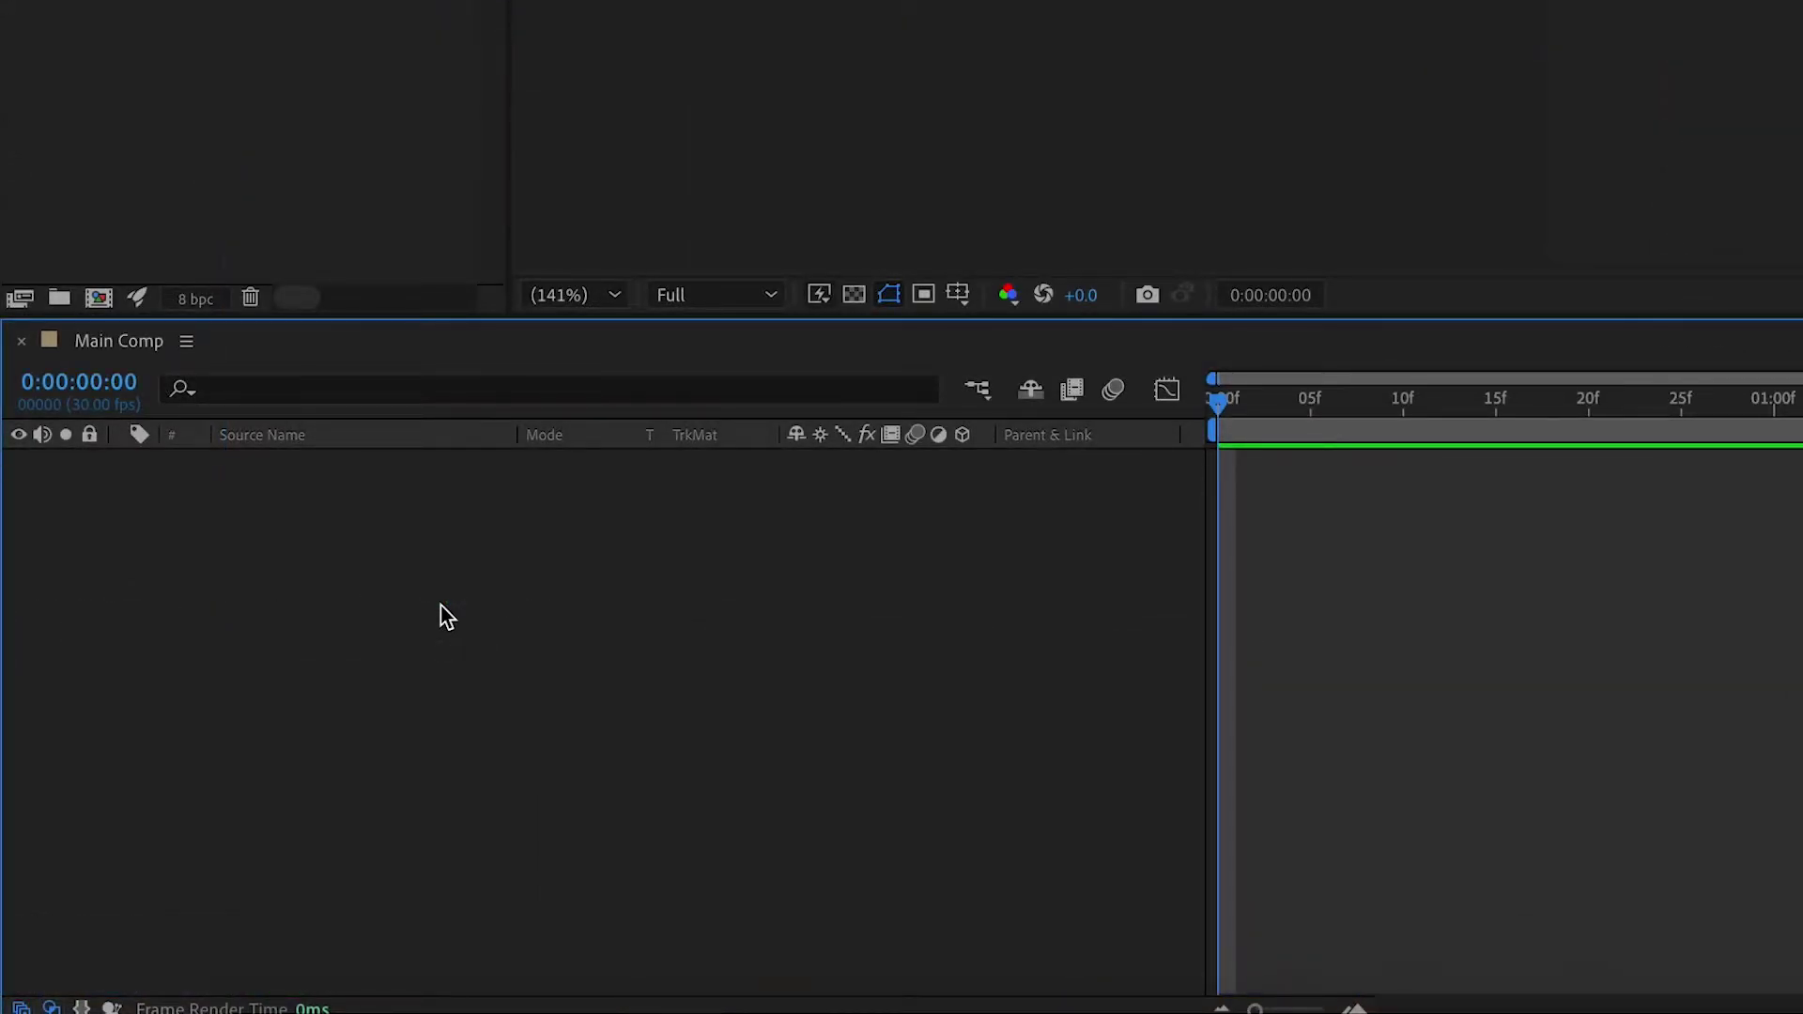
- Add Black Solid 1, a comp-size 1000×1000 black solid layer, to Main Comp
{"action": "right_click", "coordinate": [444, 615]}
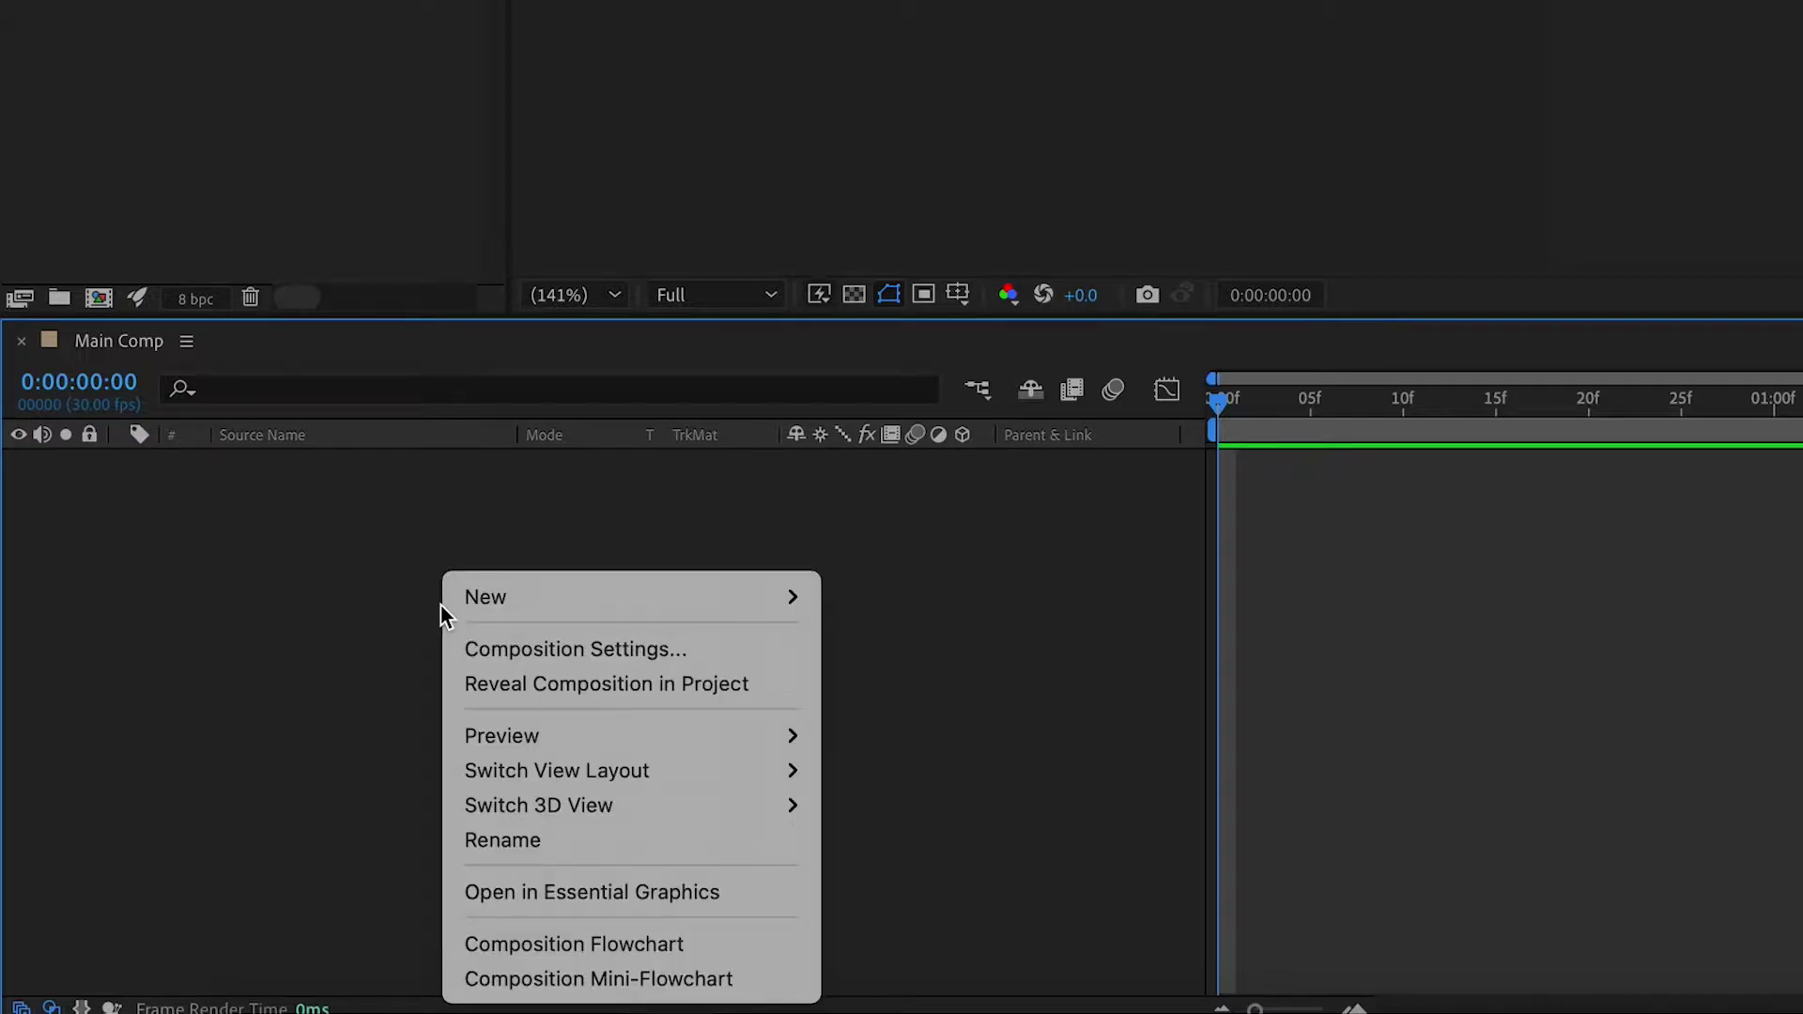
{"action": "mouse_move", "coordinate": [597, 594]}
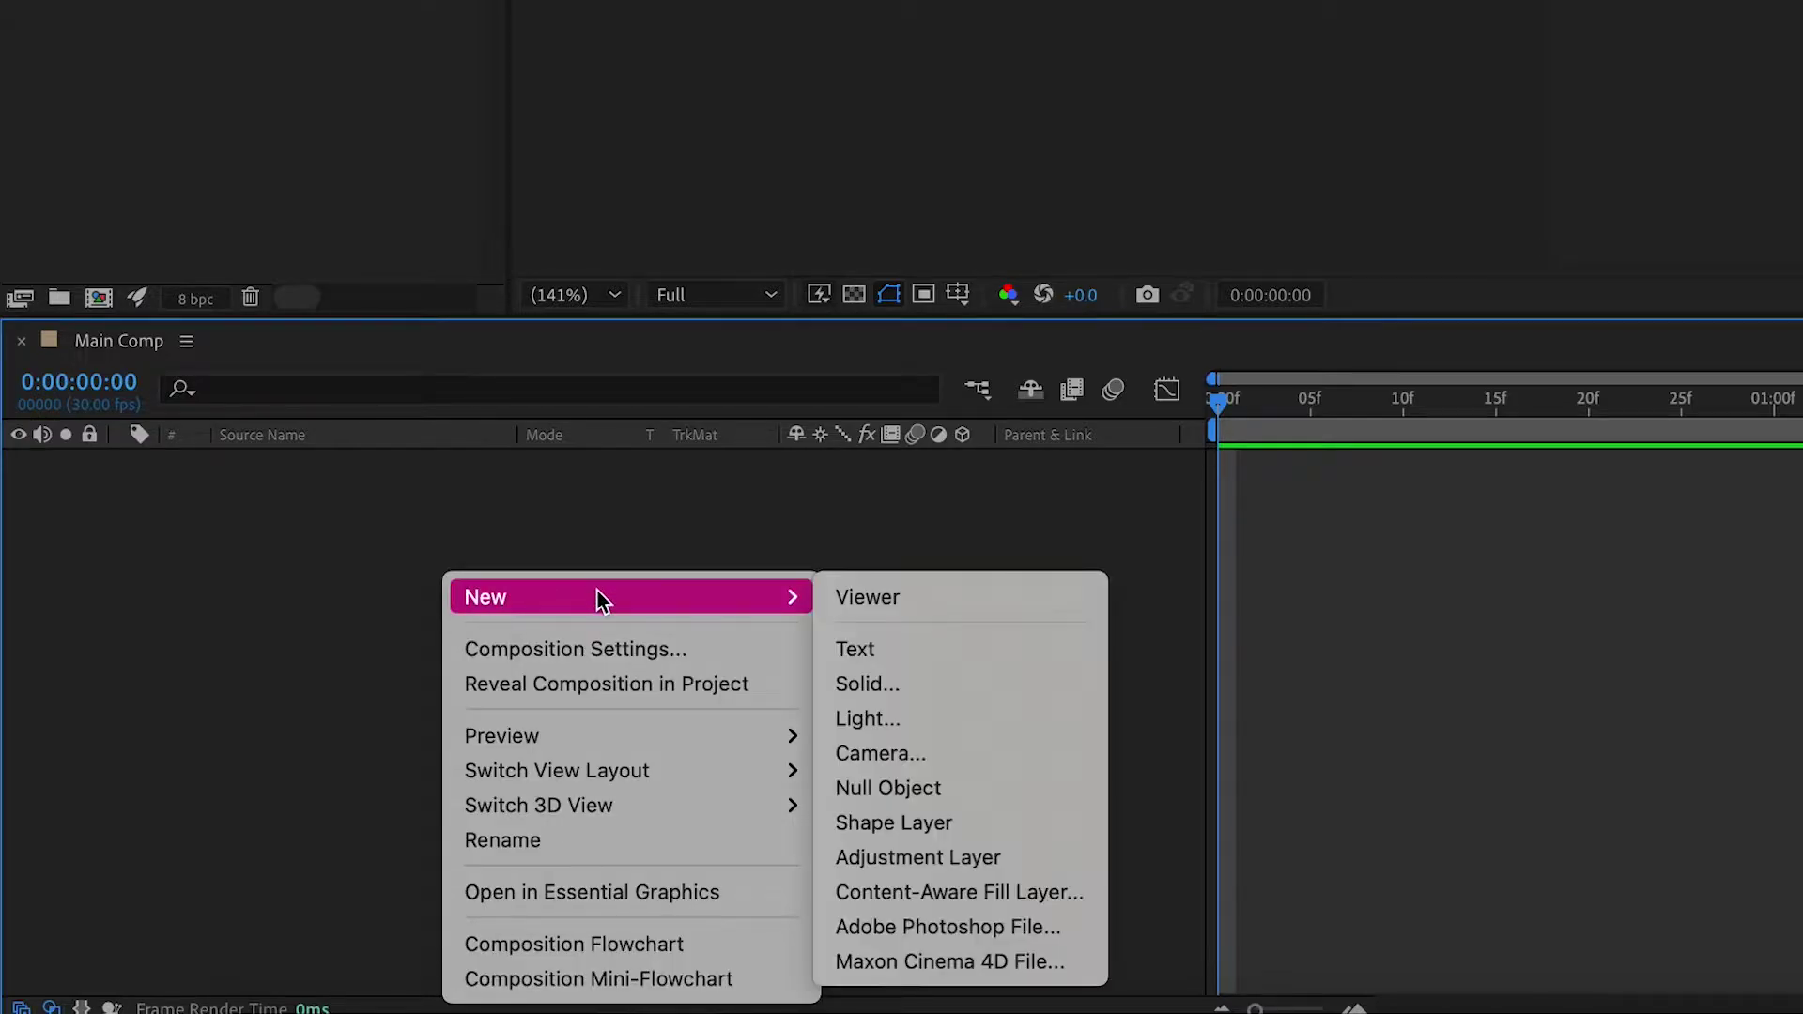
{"action": "left_click", "coordinate": [943, 686]}
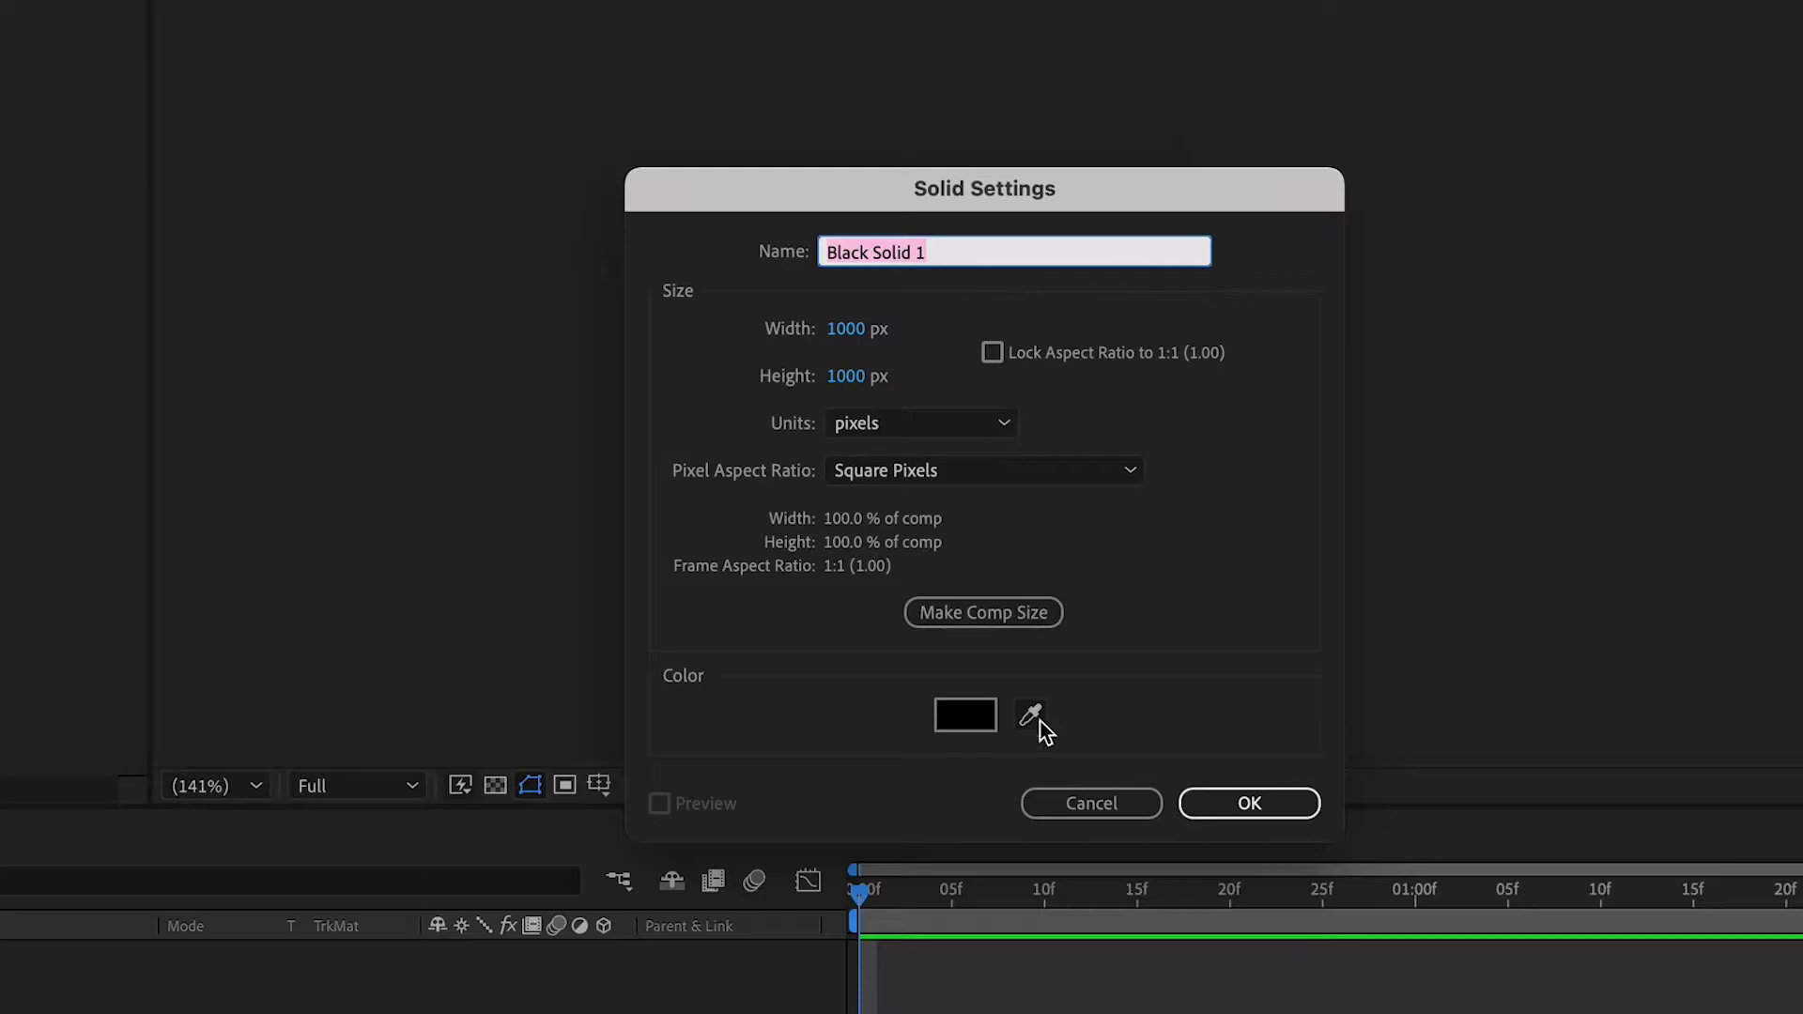
{"action": "left_click", "coordinate": [1242, 804]}
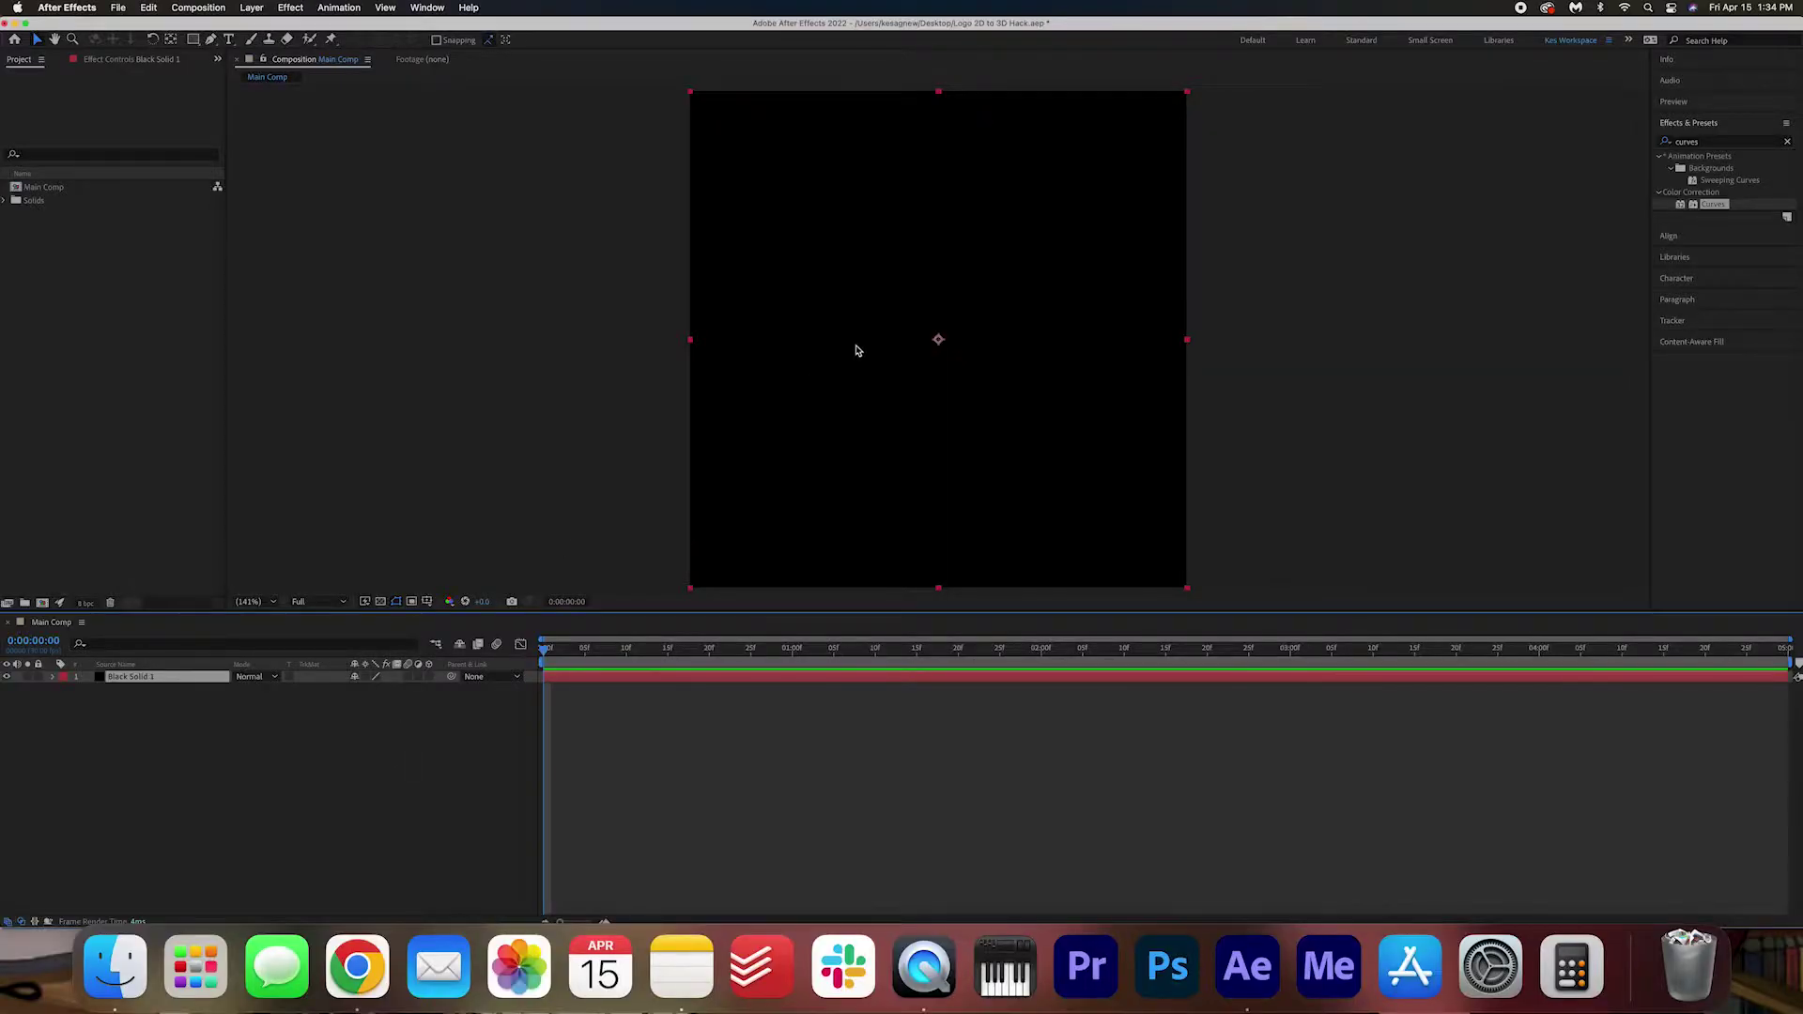
- Import AE logo.png from the Desktop and place it in Main Comp above Black Solid 1
{"action": "left_click", "coordinate": [103, 977]}
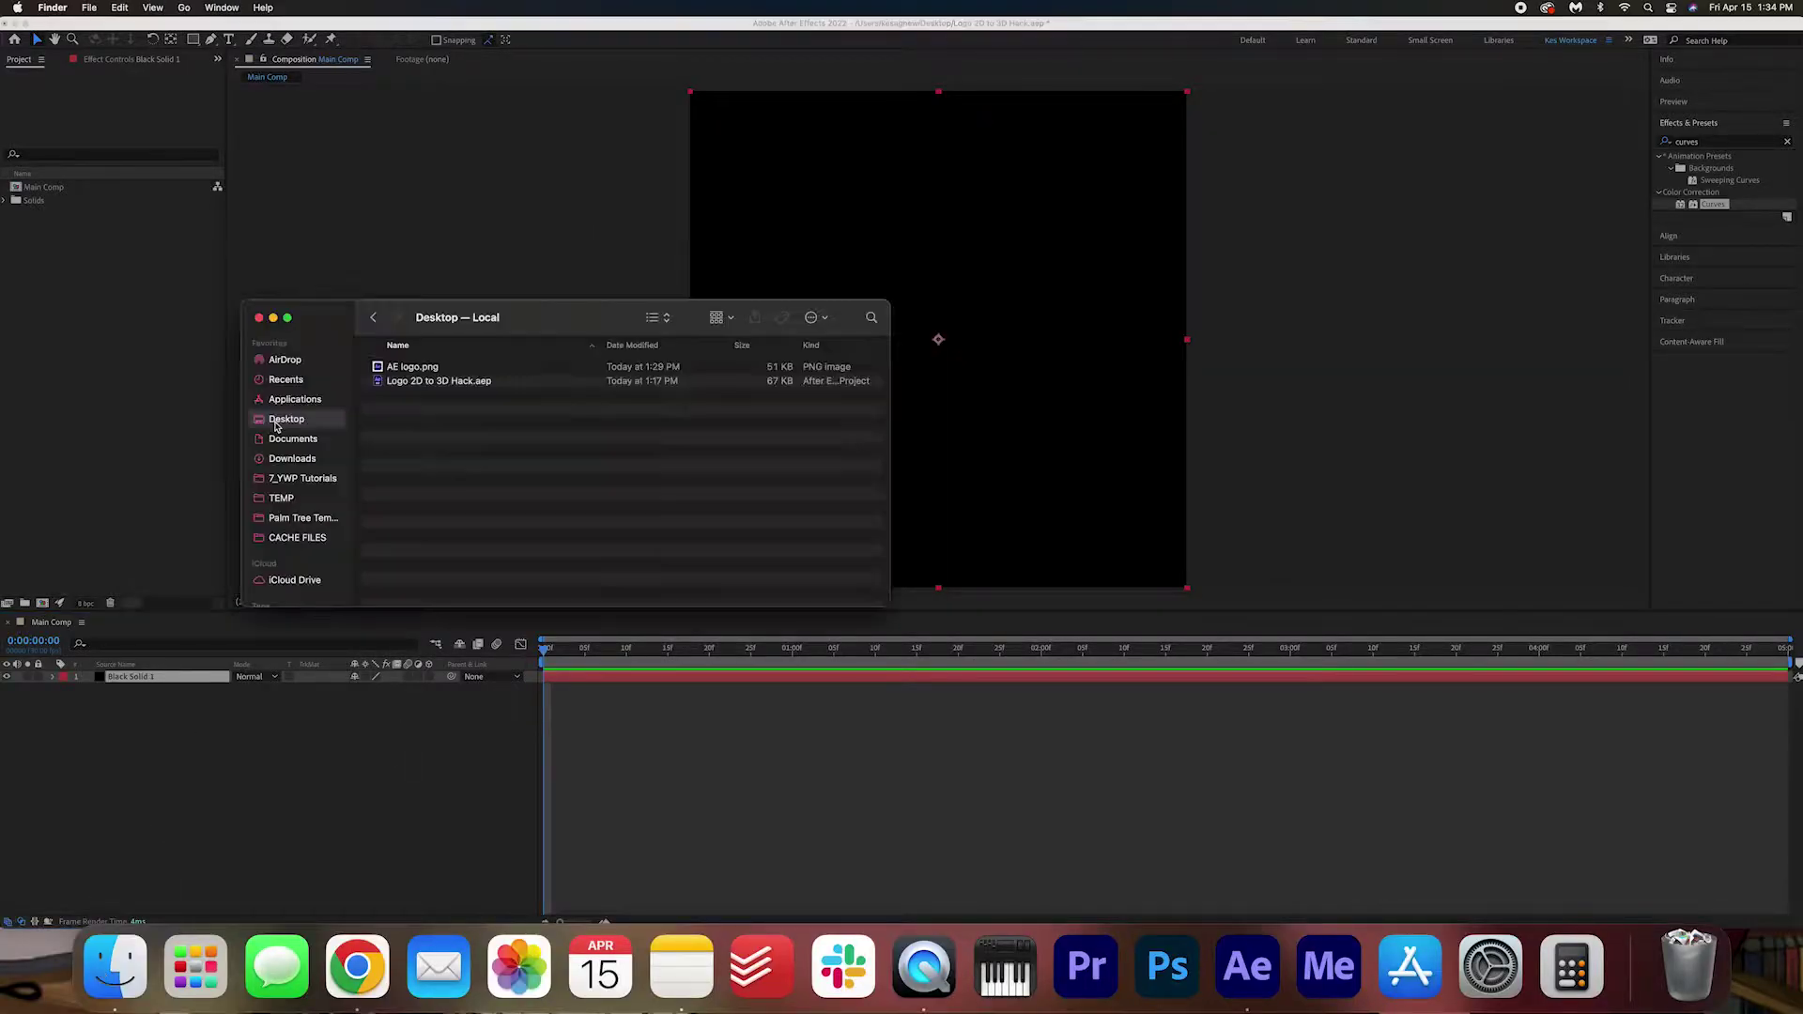
{"action": "left_click", "coordinate": [424, 368]}
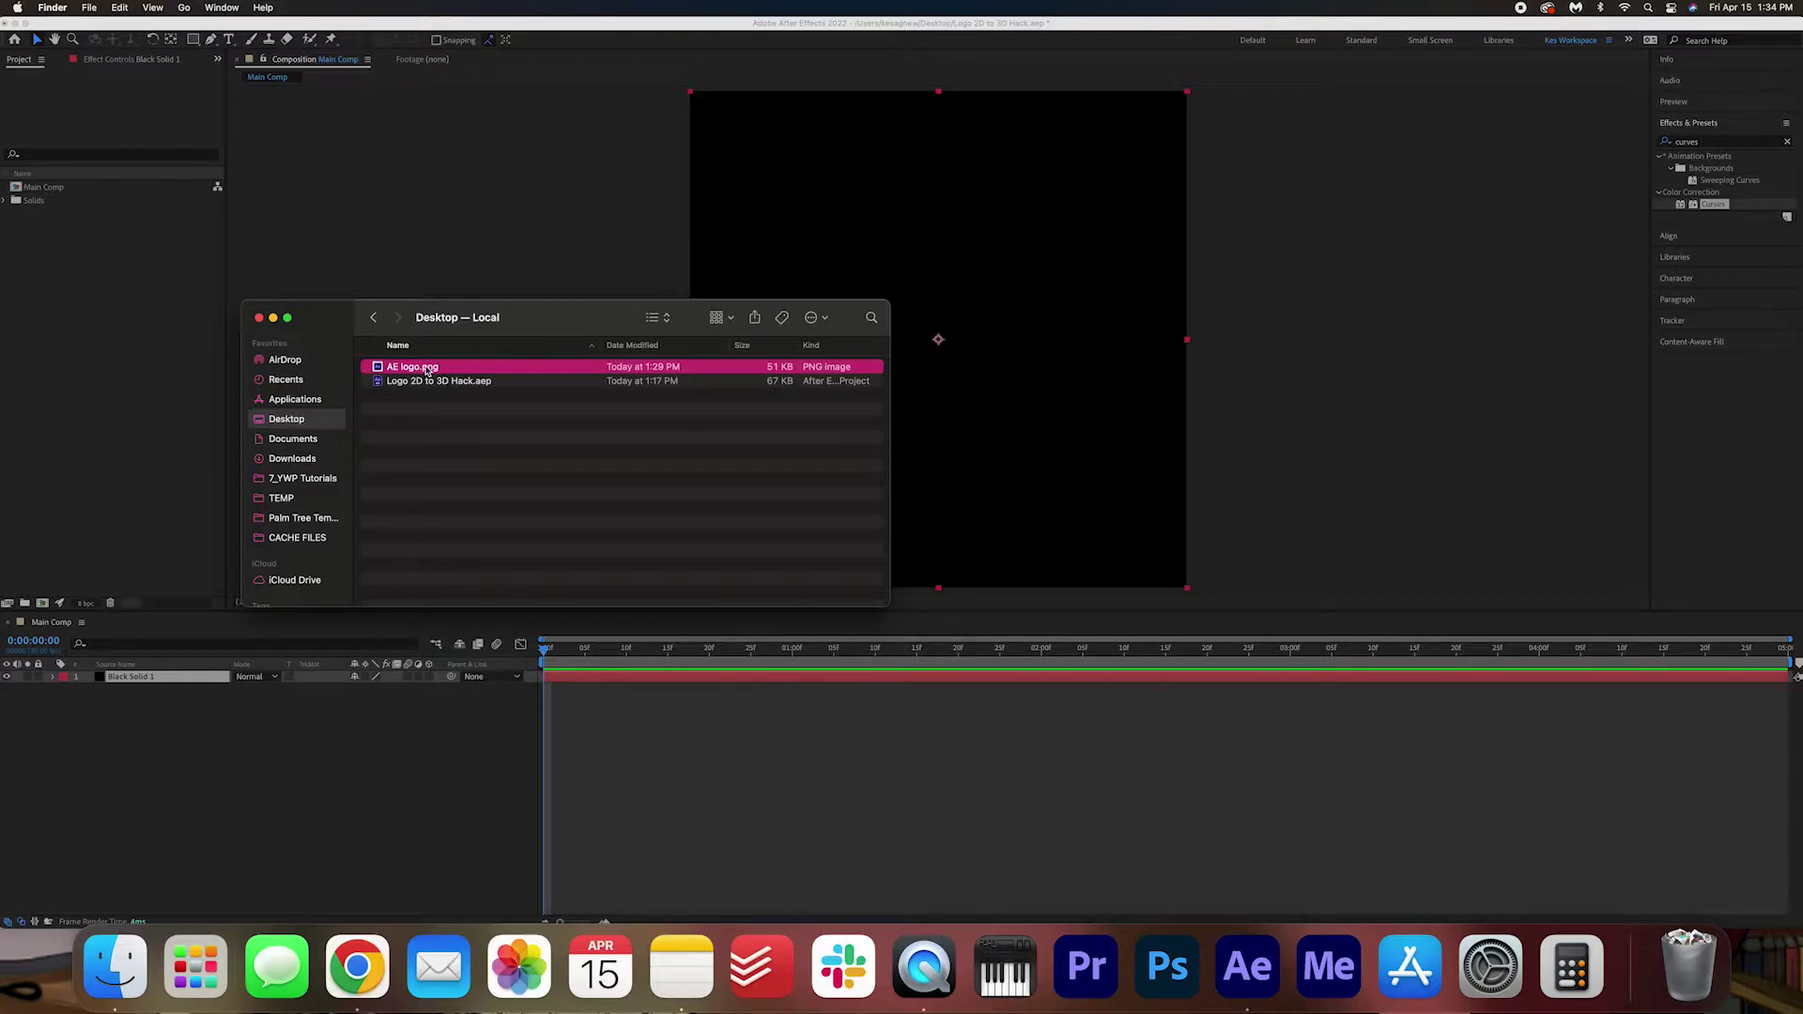
{"action": "left_click_drag", "start_coordinate": [425, 368], "coordinate": [132, 266]}
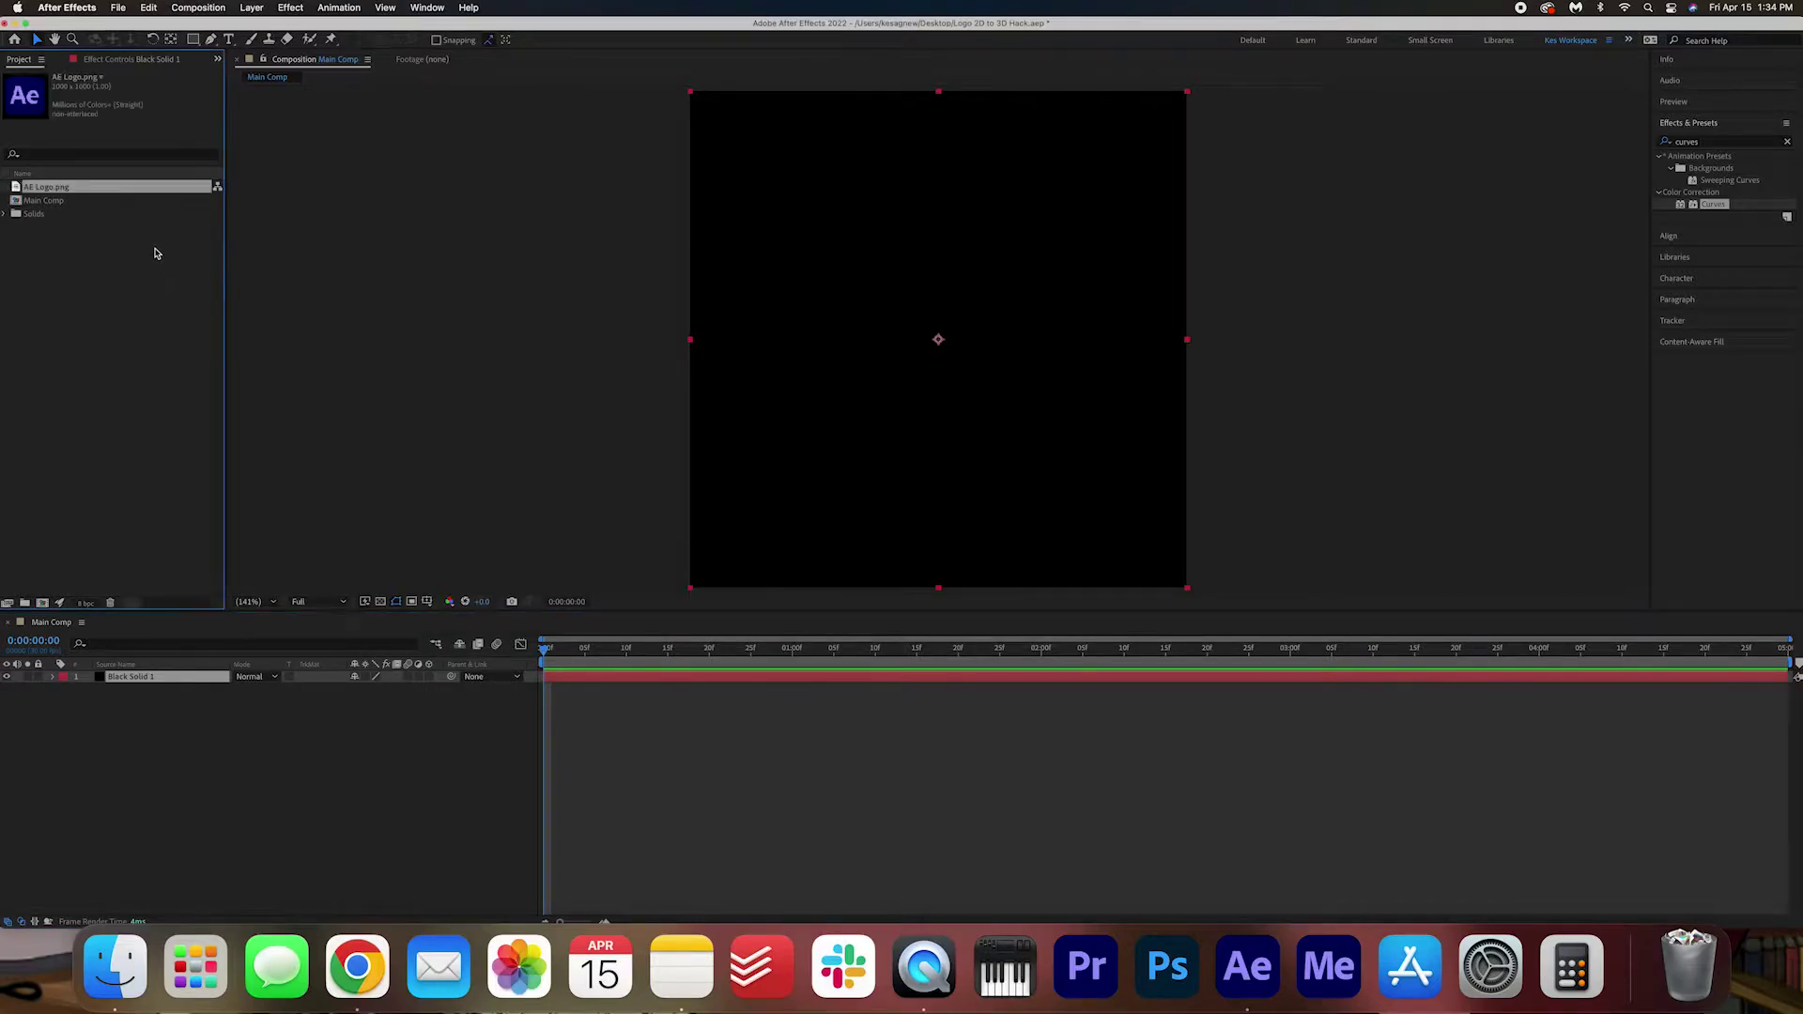
{"action": "left_click_drag", "start_coordinate": [66, 187], "coordinate": [162, 678]}
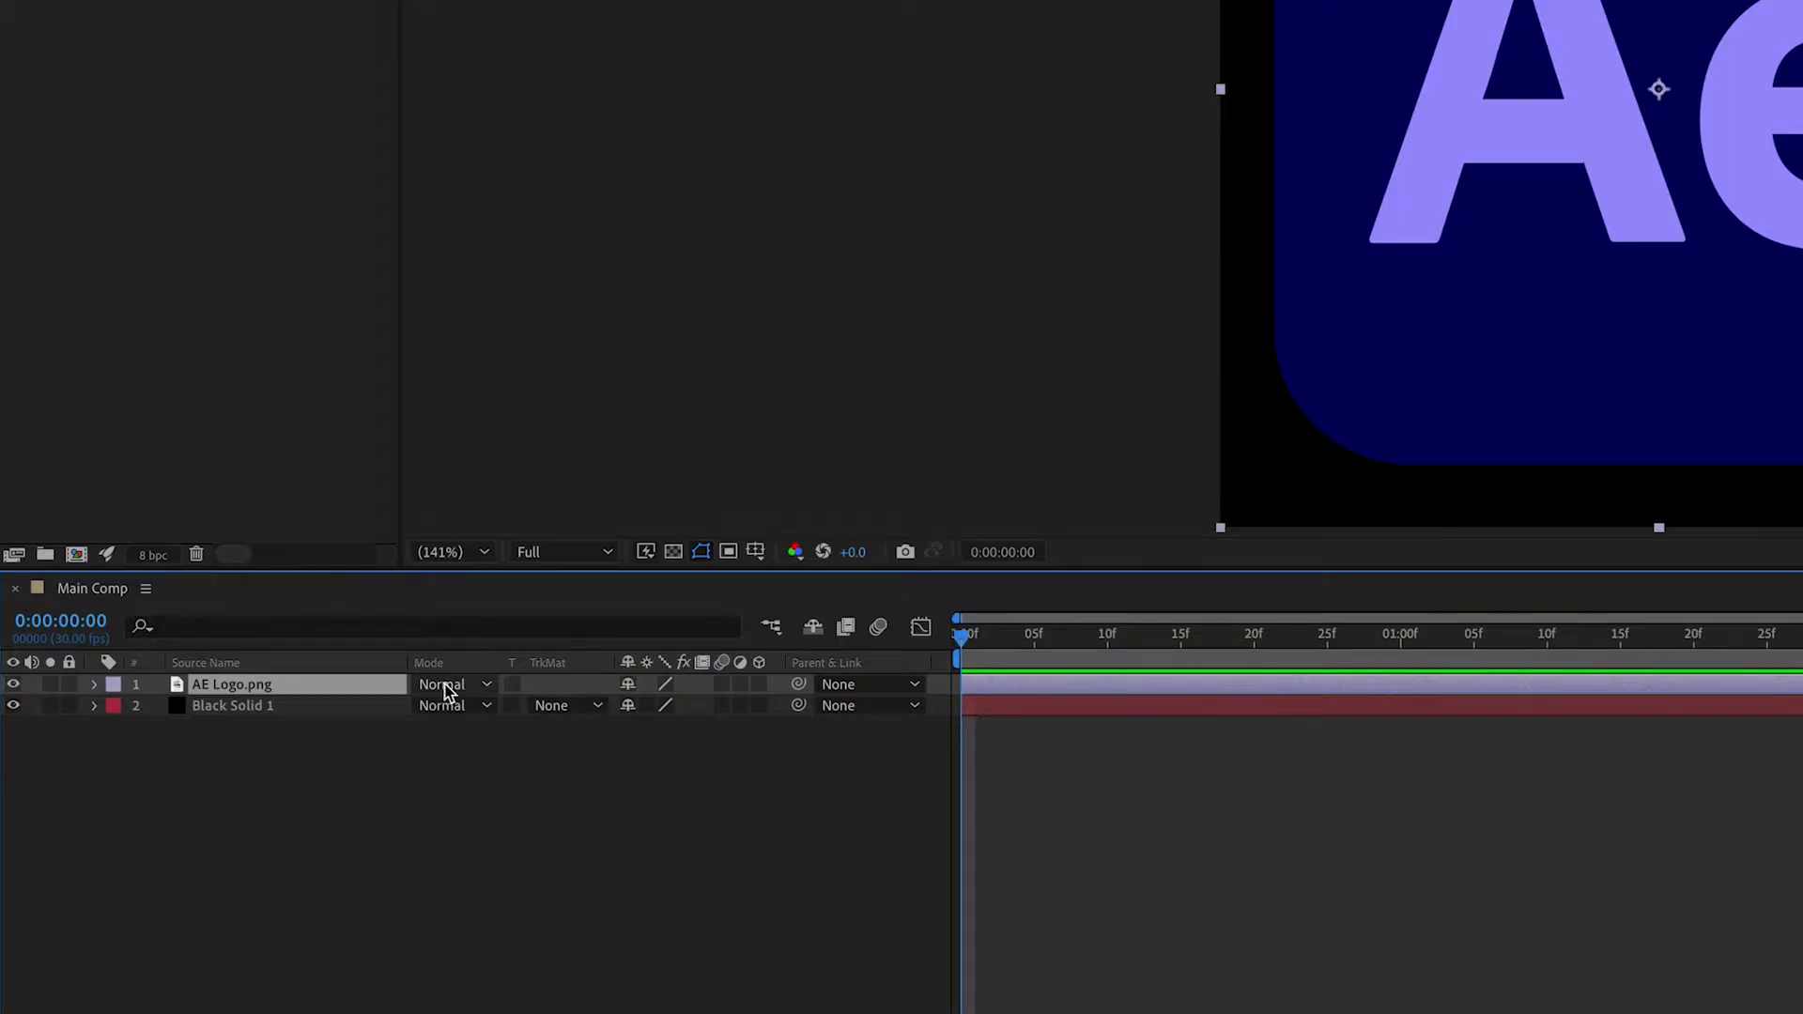
- Pre-compose the AE Logo.png layer into a precomp named 'AE Logo'
{"action": "right_click", "coordinate": [293, 696]}
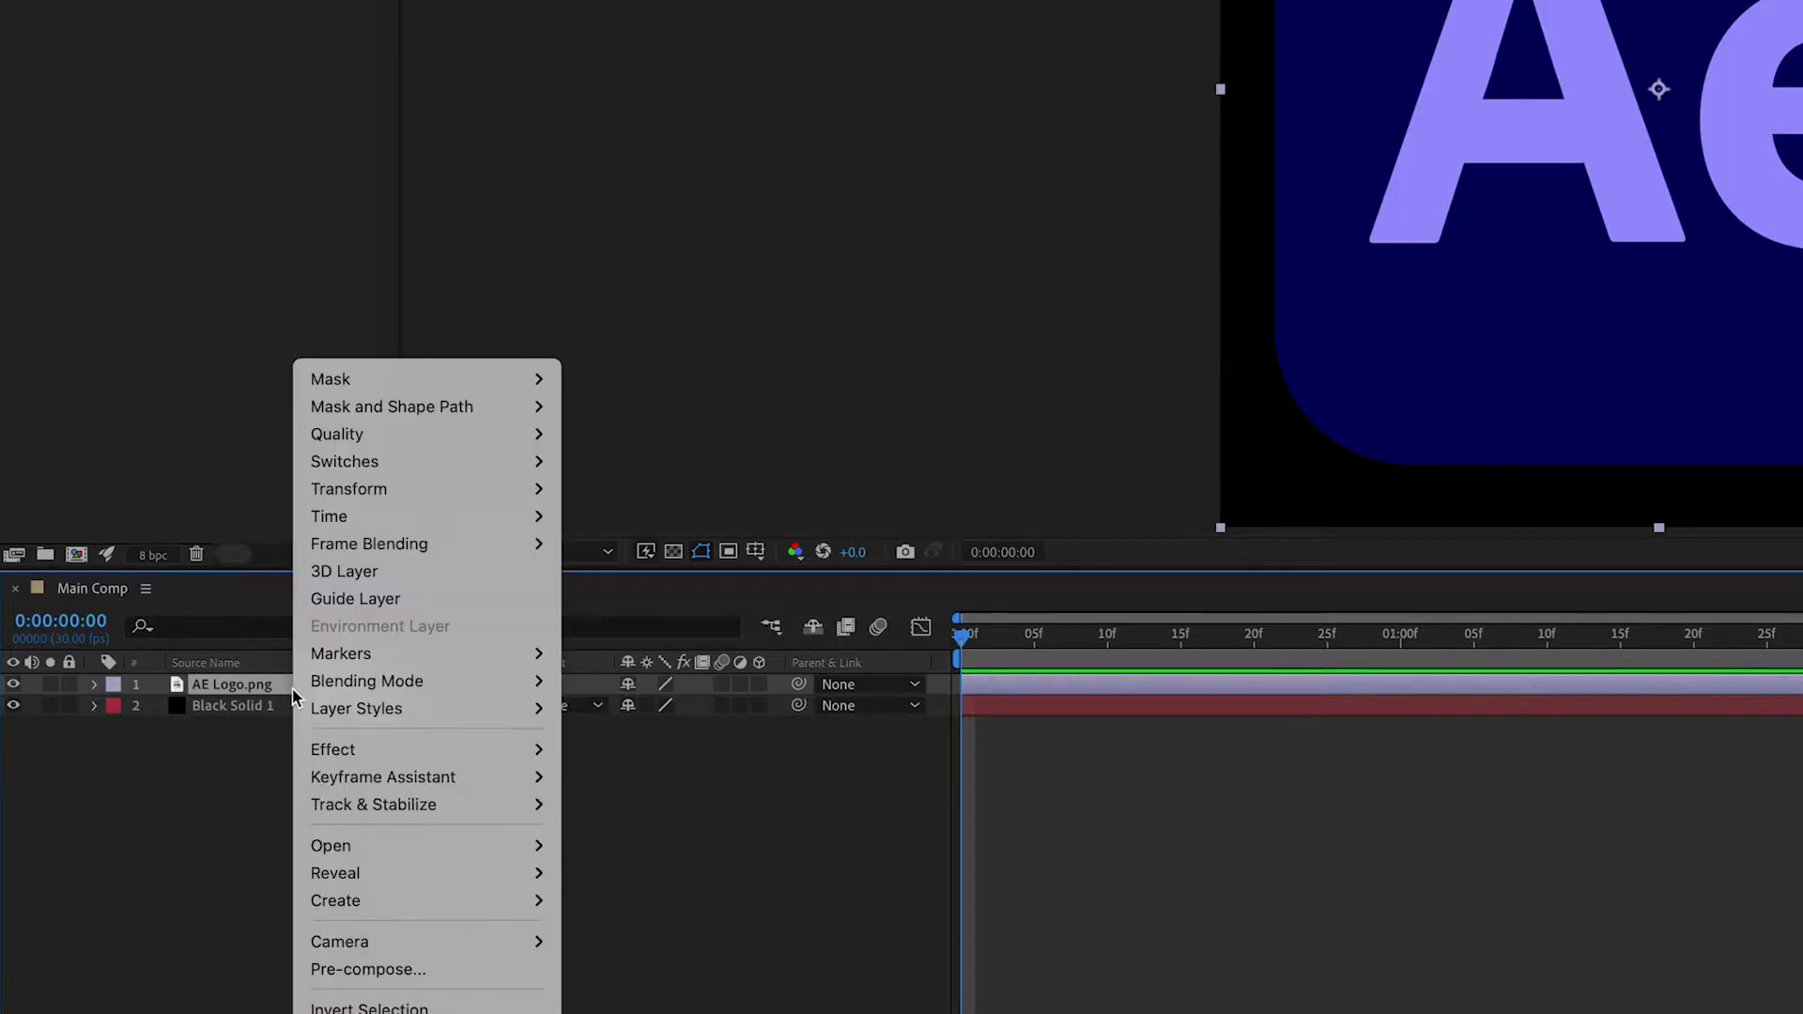
{"action": "left_click", "coordinate": [457, 972]}
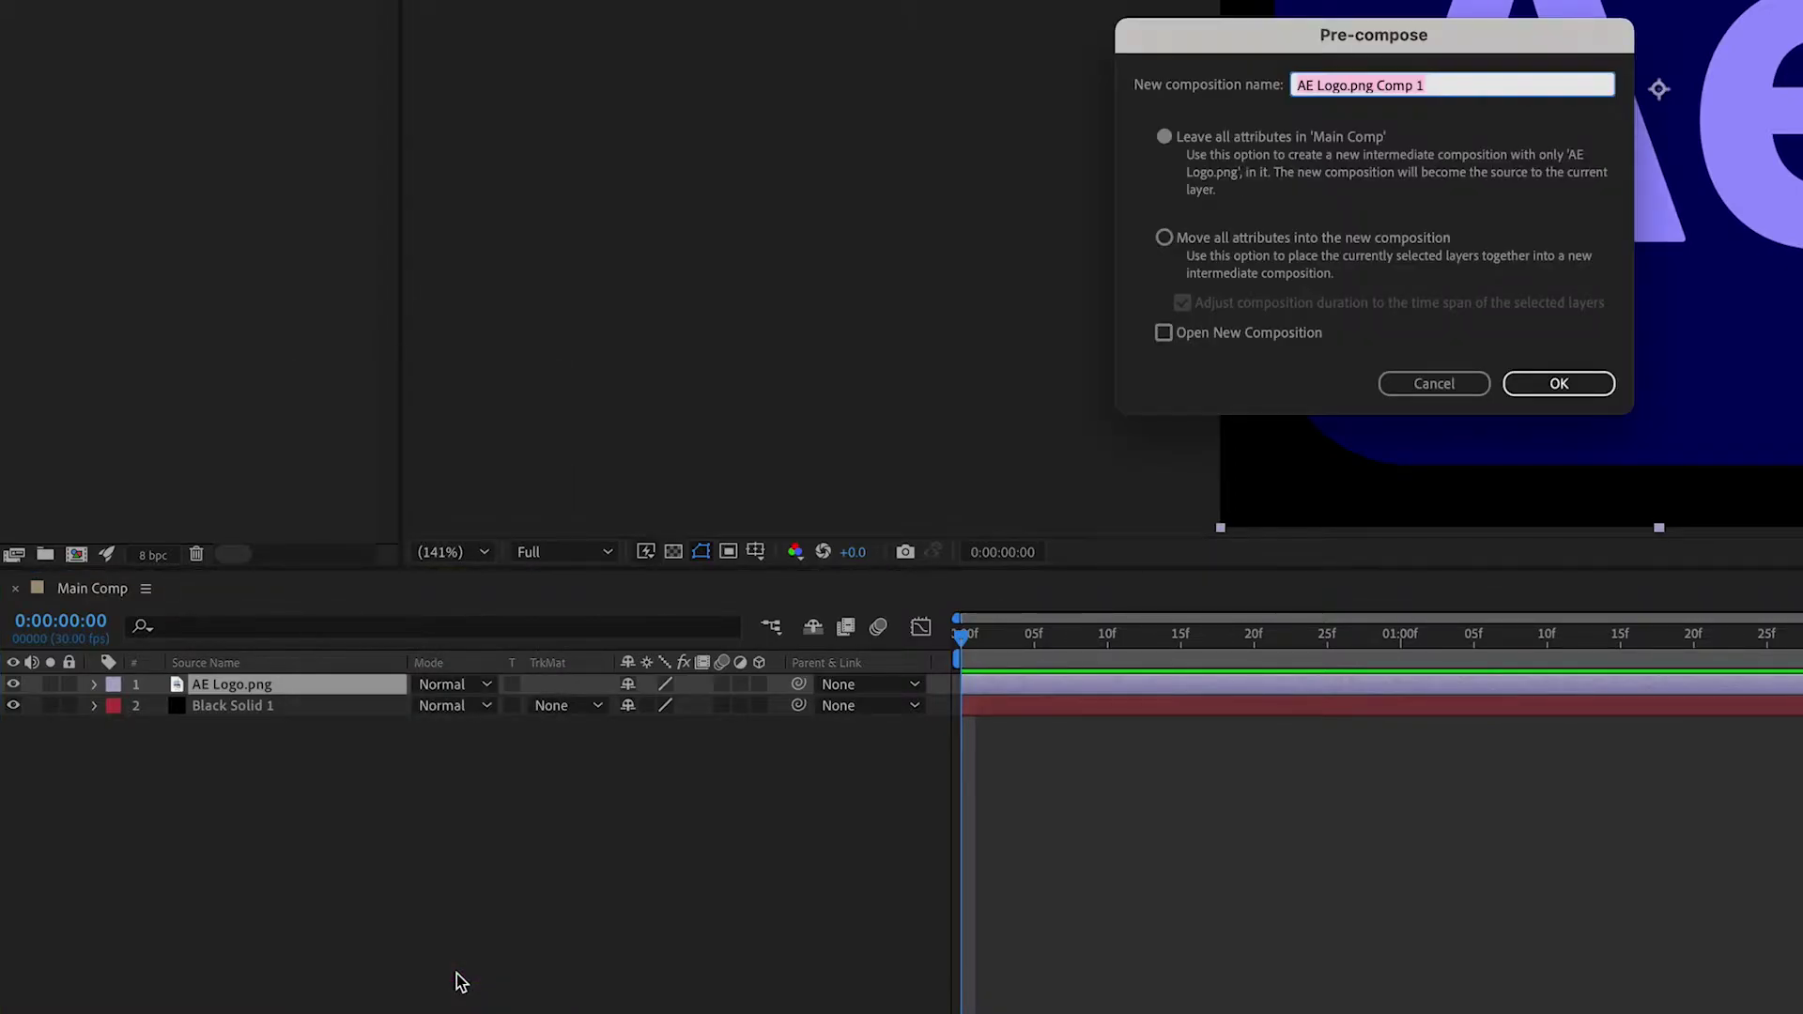
{"action": "type", "text": "AE"}
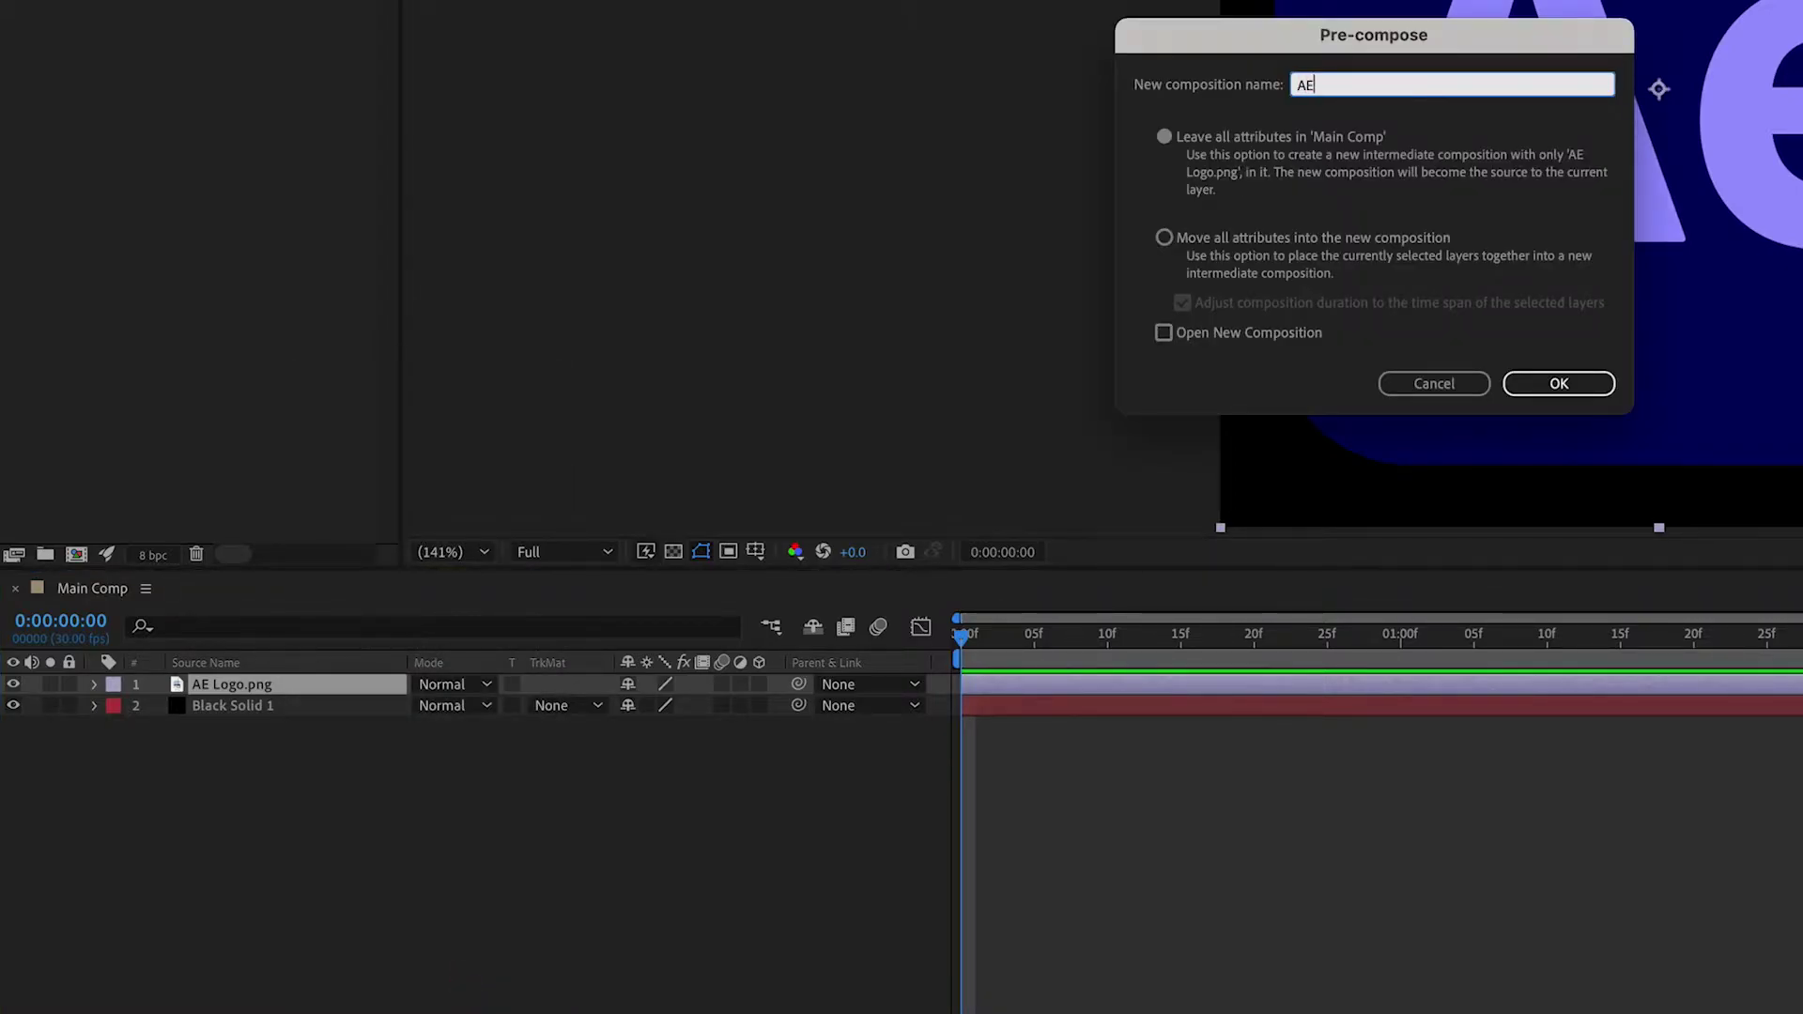
{"action": "type", "text": " Logo"}
{"action": "left_click", "coordinate": [1563, 383]}
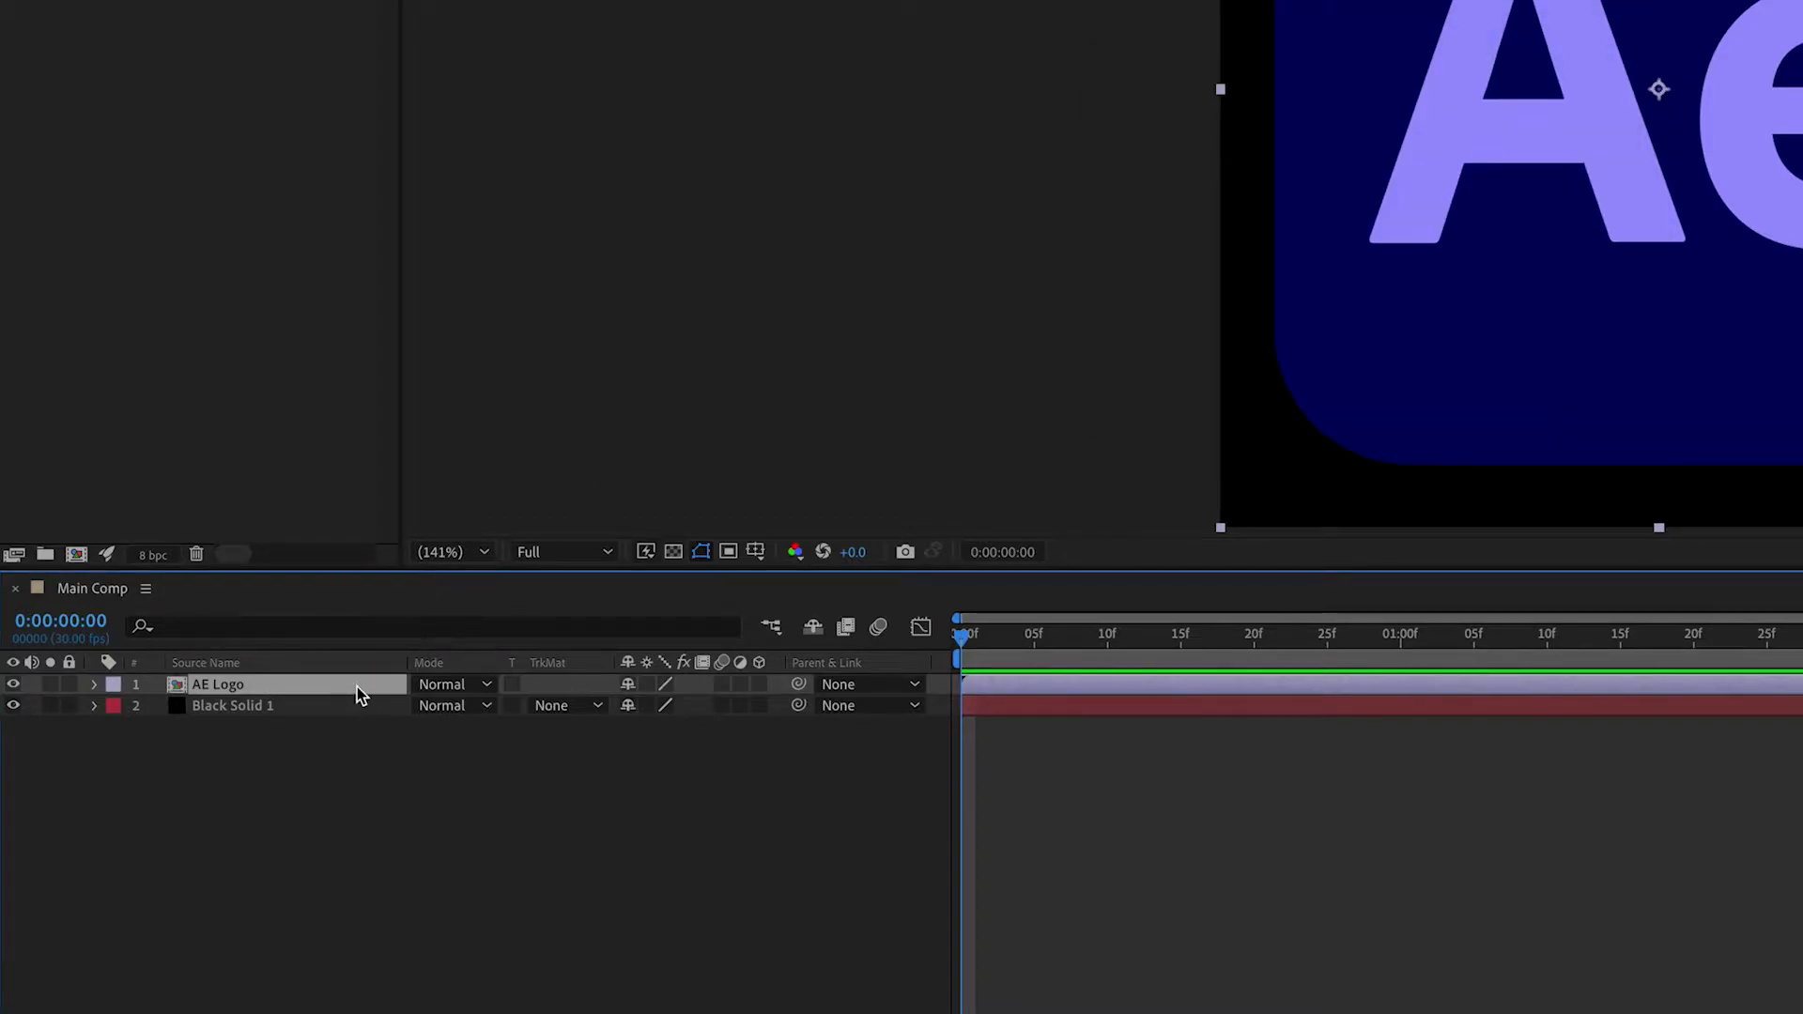
- Pre-compose the AE Logo layer again into a precomp named 'AE LOGO 3D'
{"action": "right_click", "coordinate": [356, 686]}
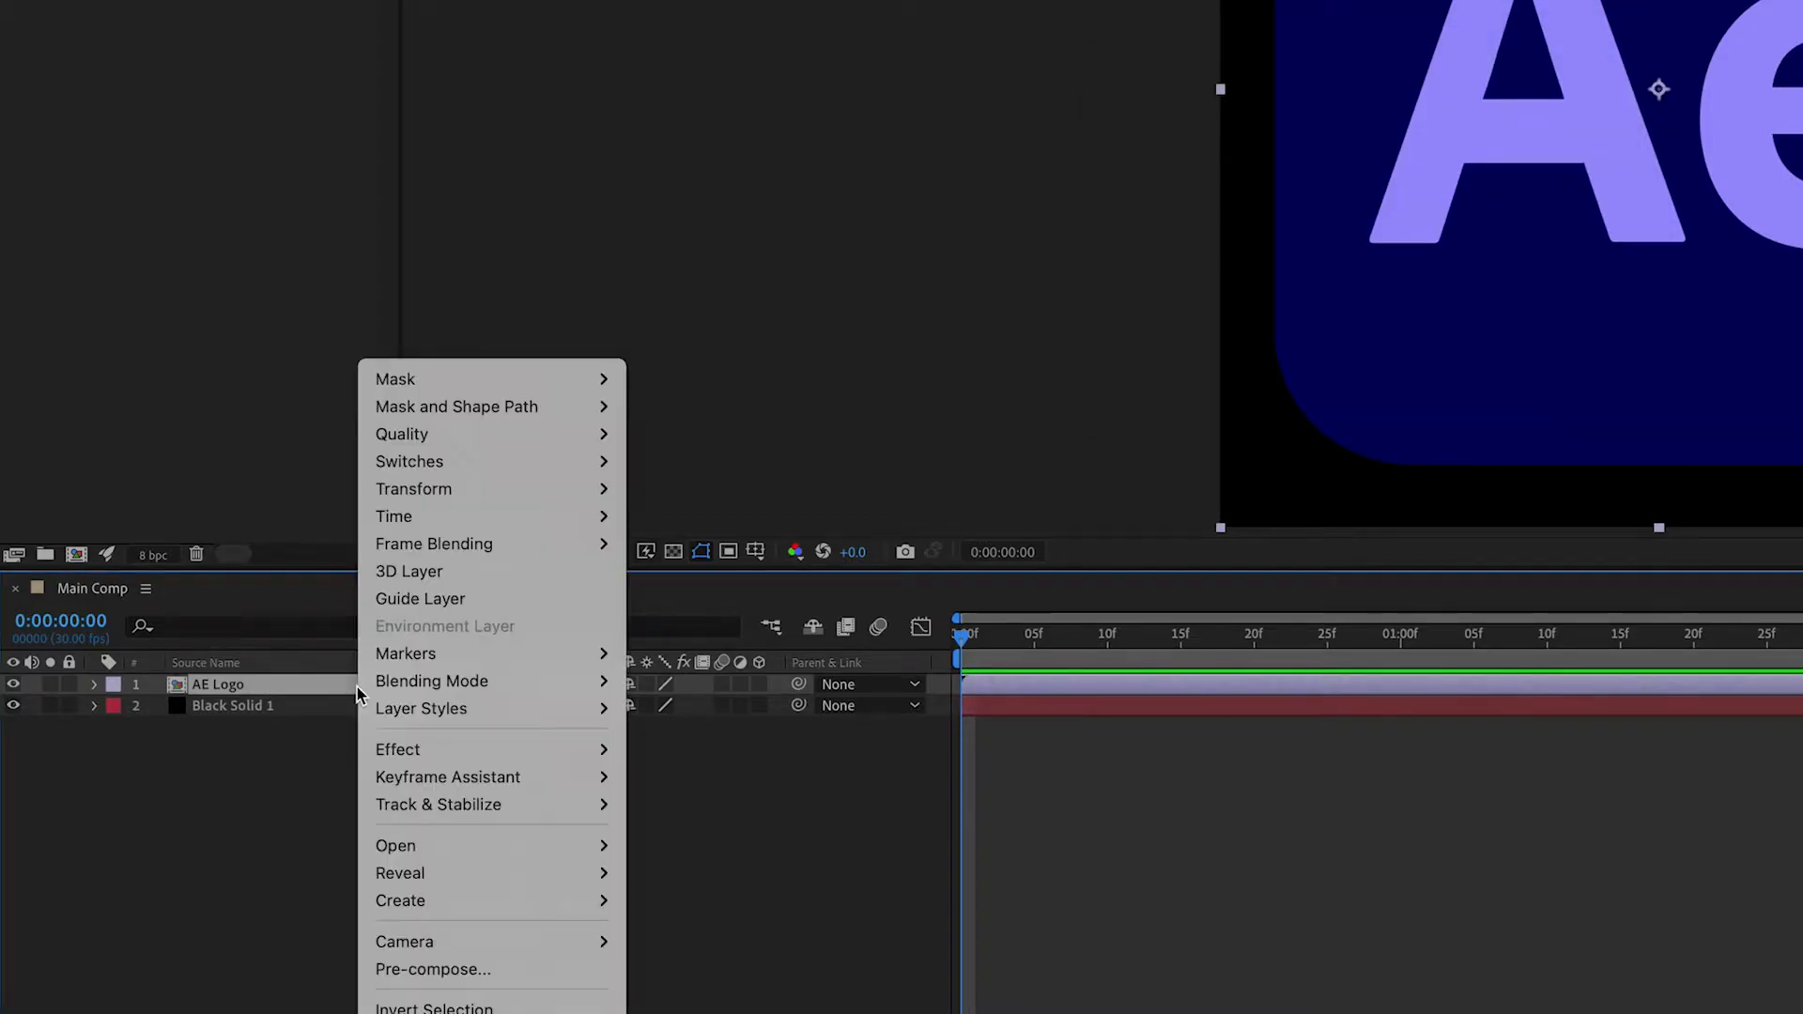
{"action": "left_click", "coordinate": [498, 971]}
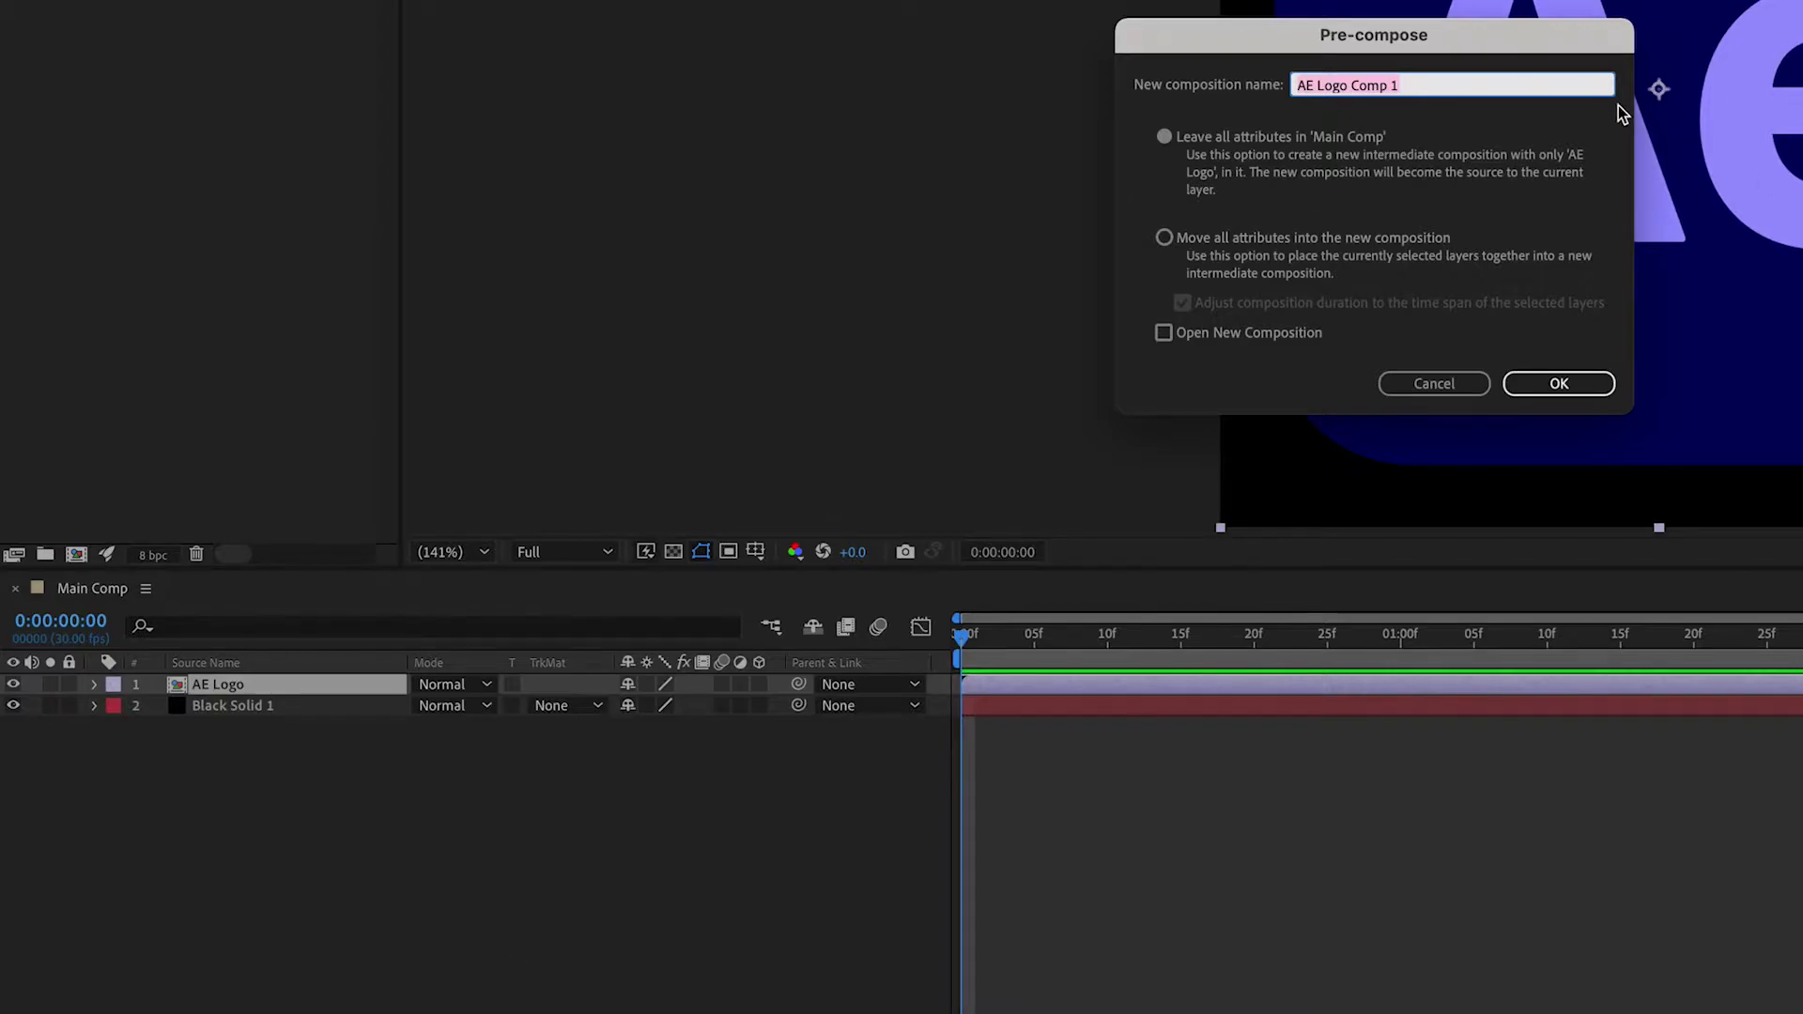
{"action": "type", "text": "AE LOGO "}
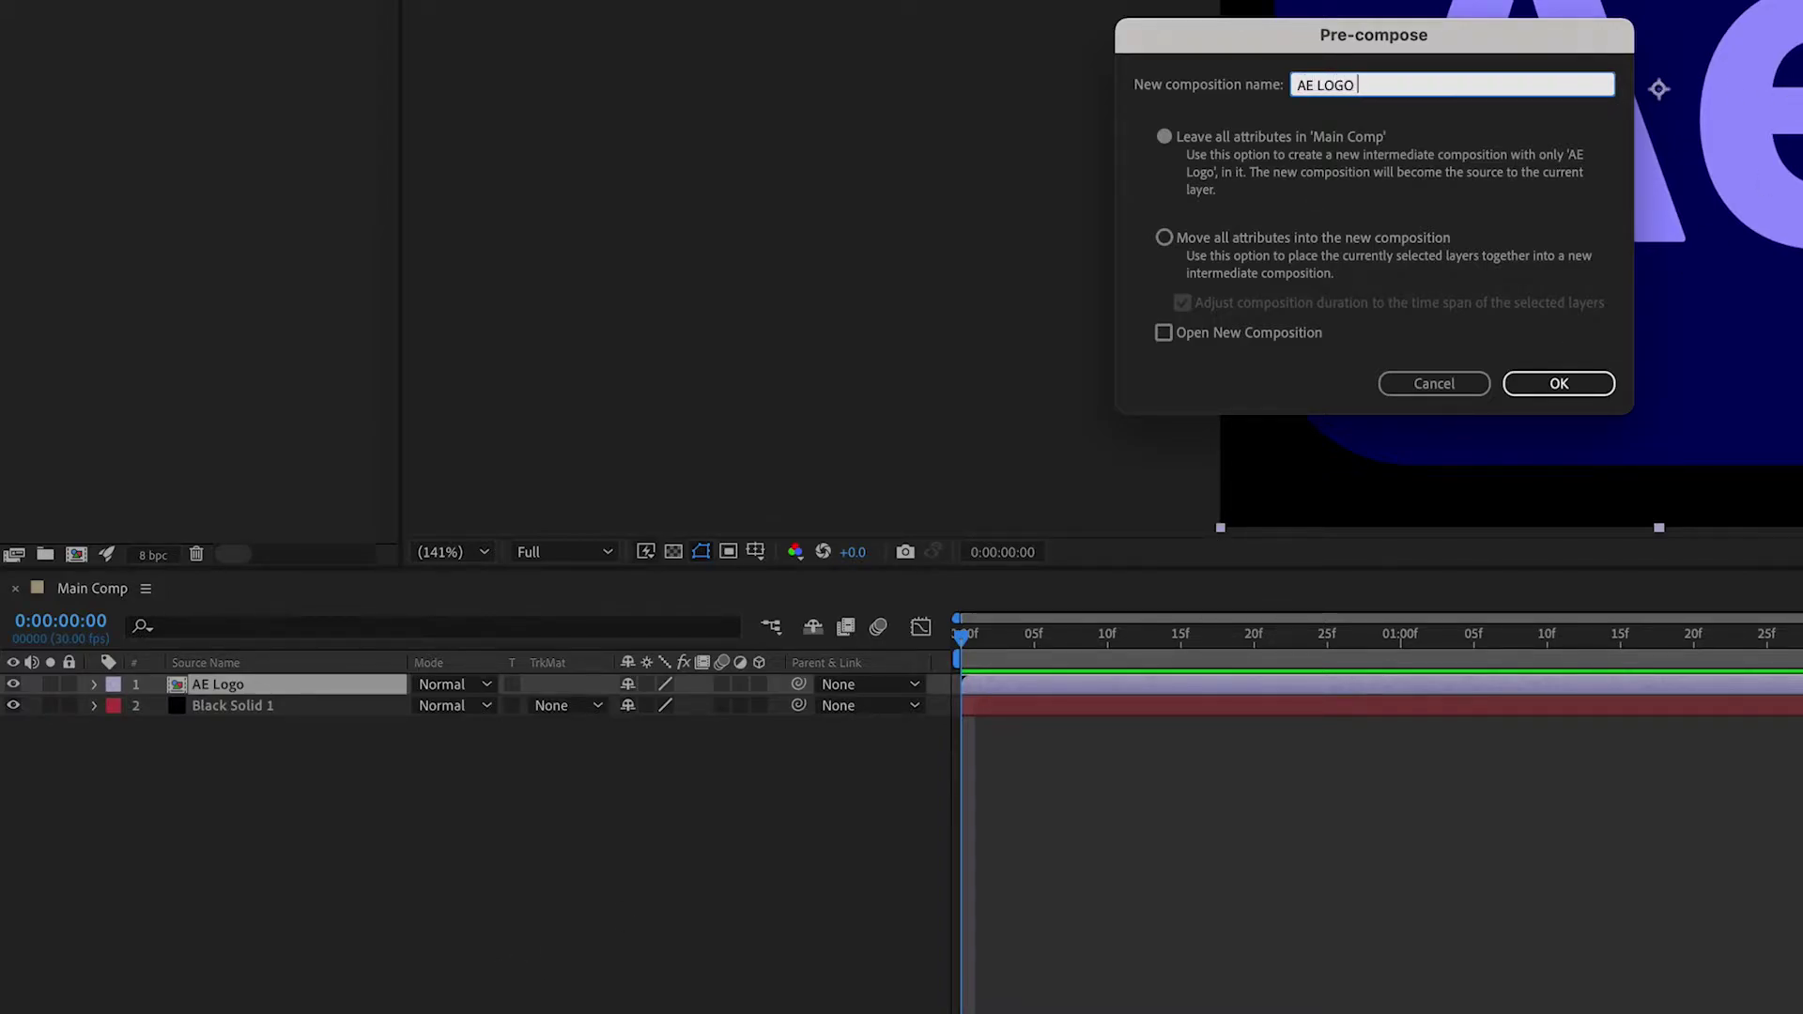
{"action": "type", "text": "3D"}
{"action": "left_click", "coordinate": [1581, 375]}
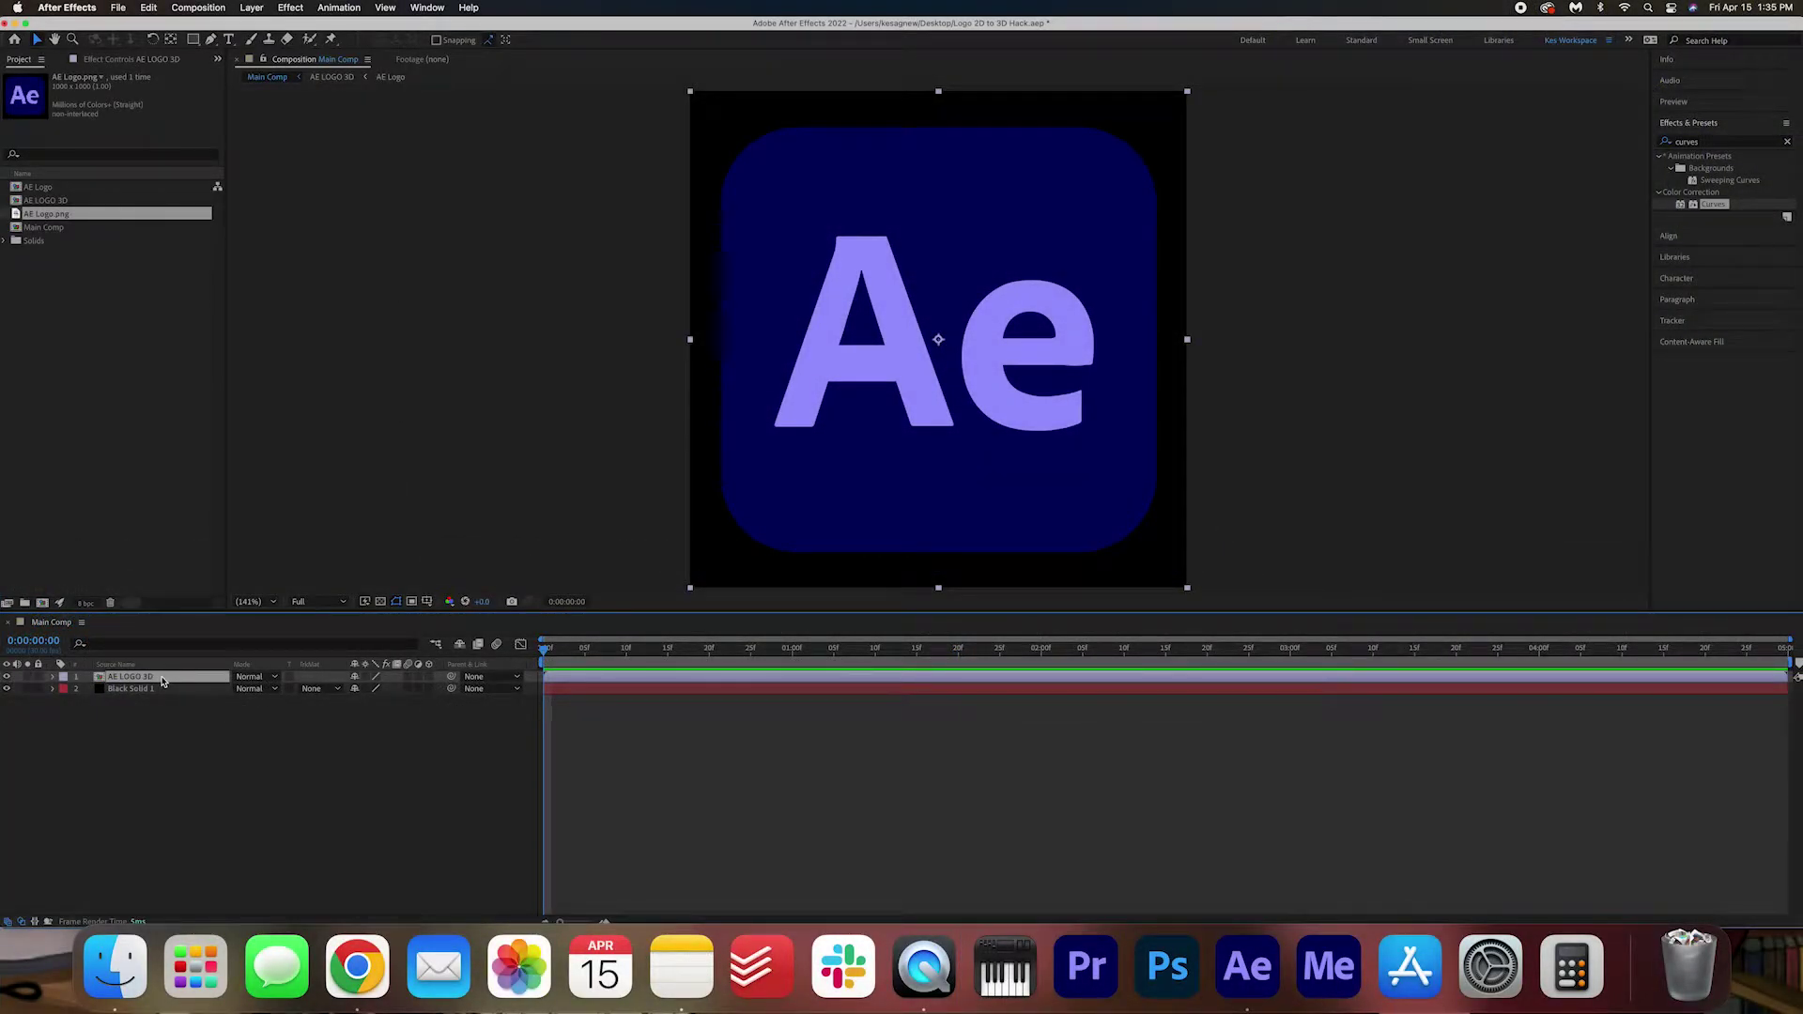
- Inside the AE LOGO 3D precomp, make the AE Logo layer 3D and reveal its Position
{"action": "double_click", "coordinate": [162, 678]}
{"action": "left_click", "coordinate": [132, 678]}
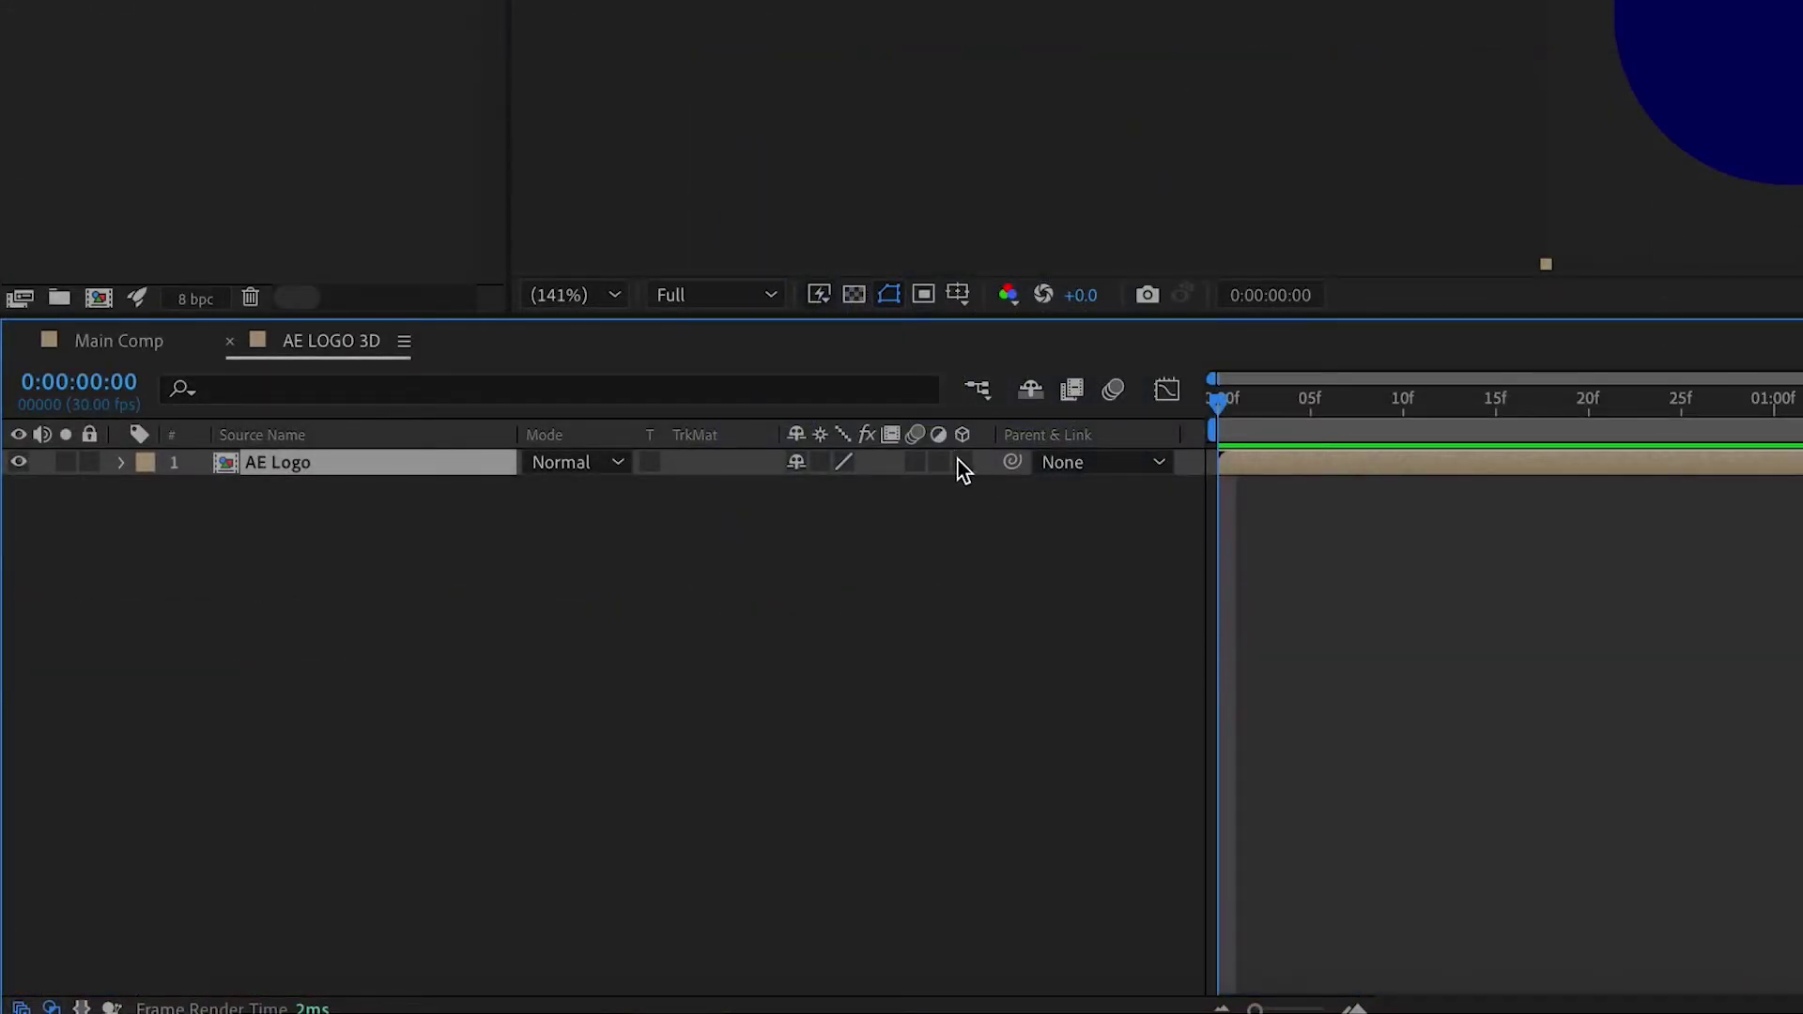
{"action": "left_click", "coordinate": [962, 462]}
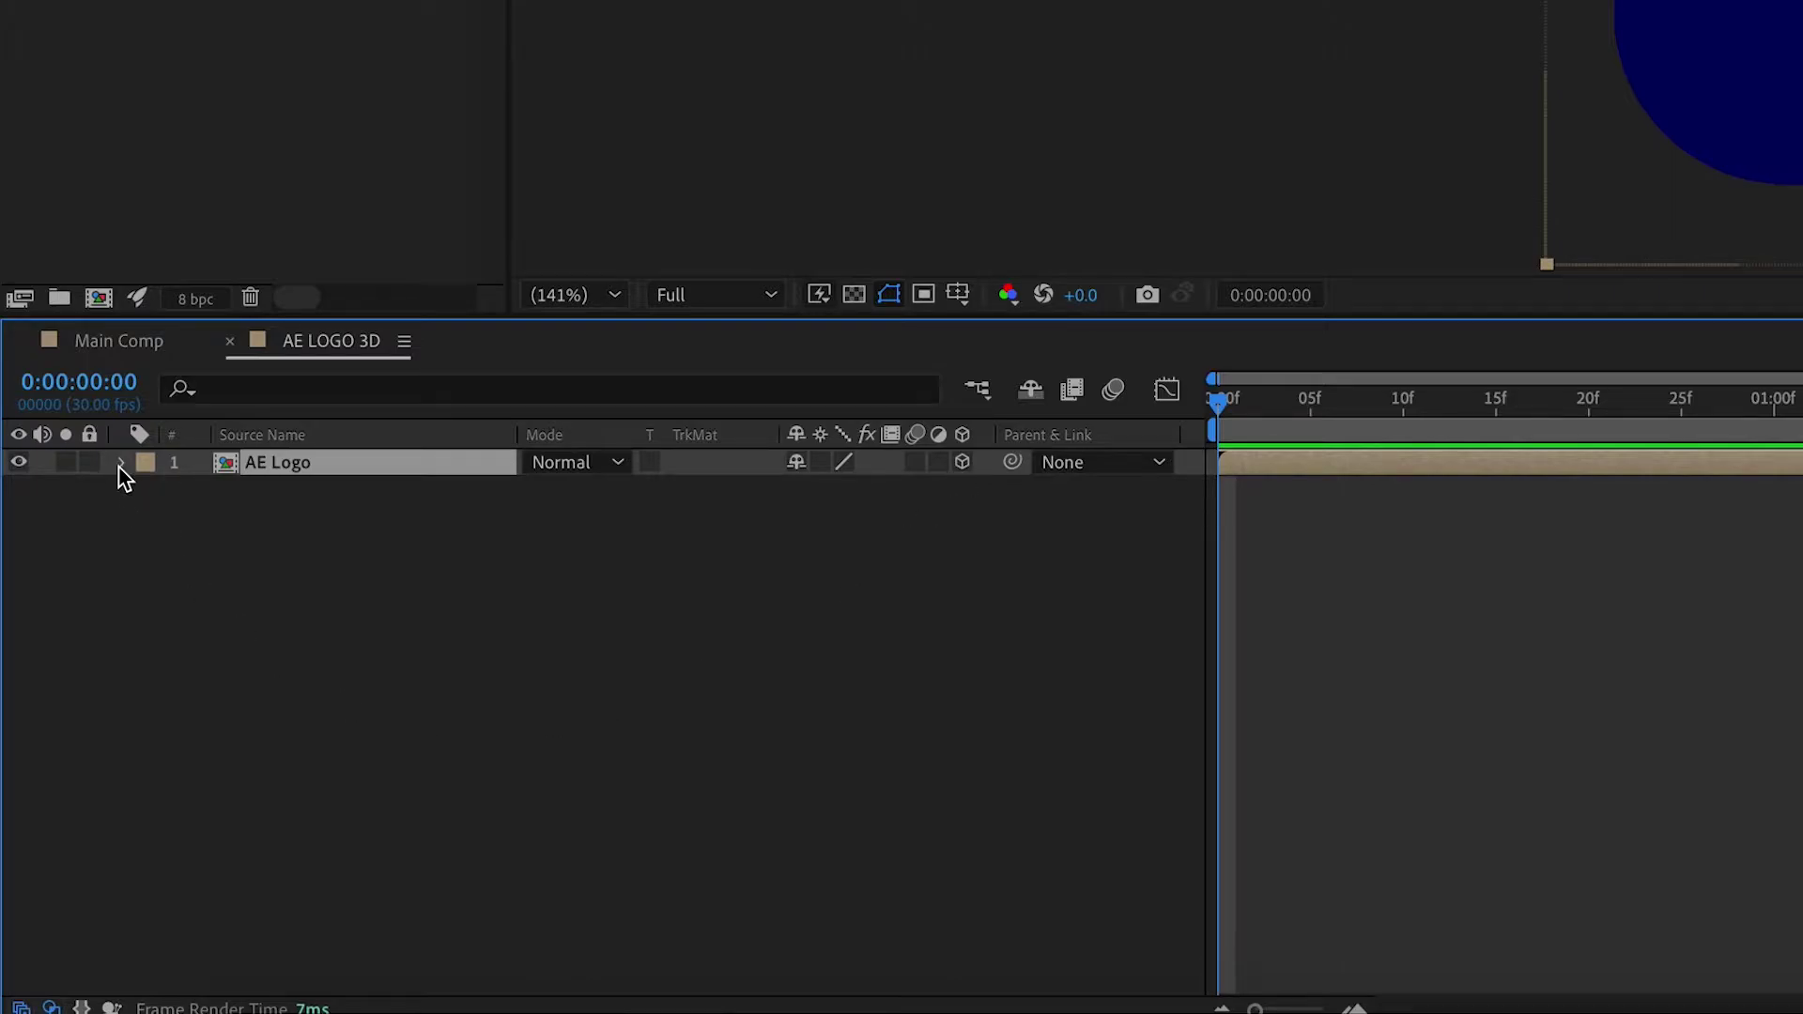
{"action": "key", "text": "p"}
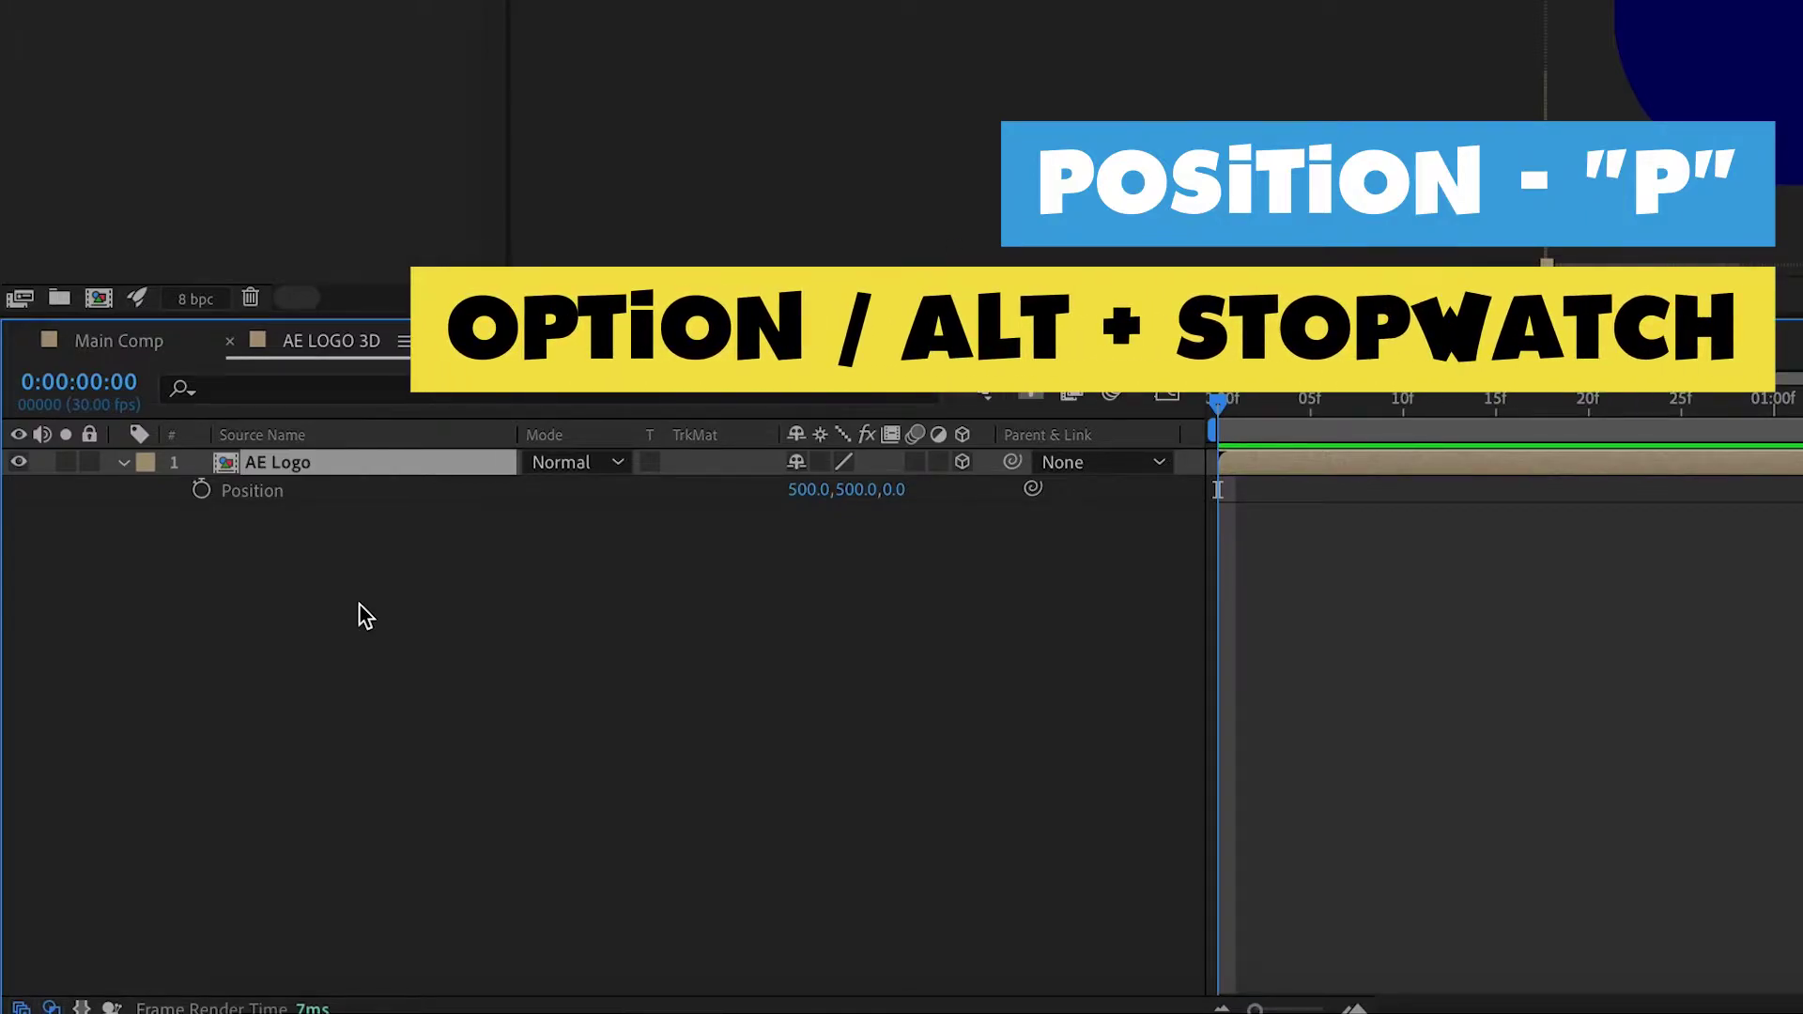
- Give Position the expression [position[0], position[1], index] so depth follows layer index
{"action": "left_click", "coordinate": [201, 490], "text": "alt"}
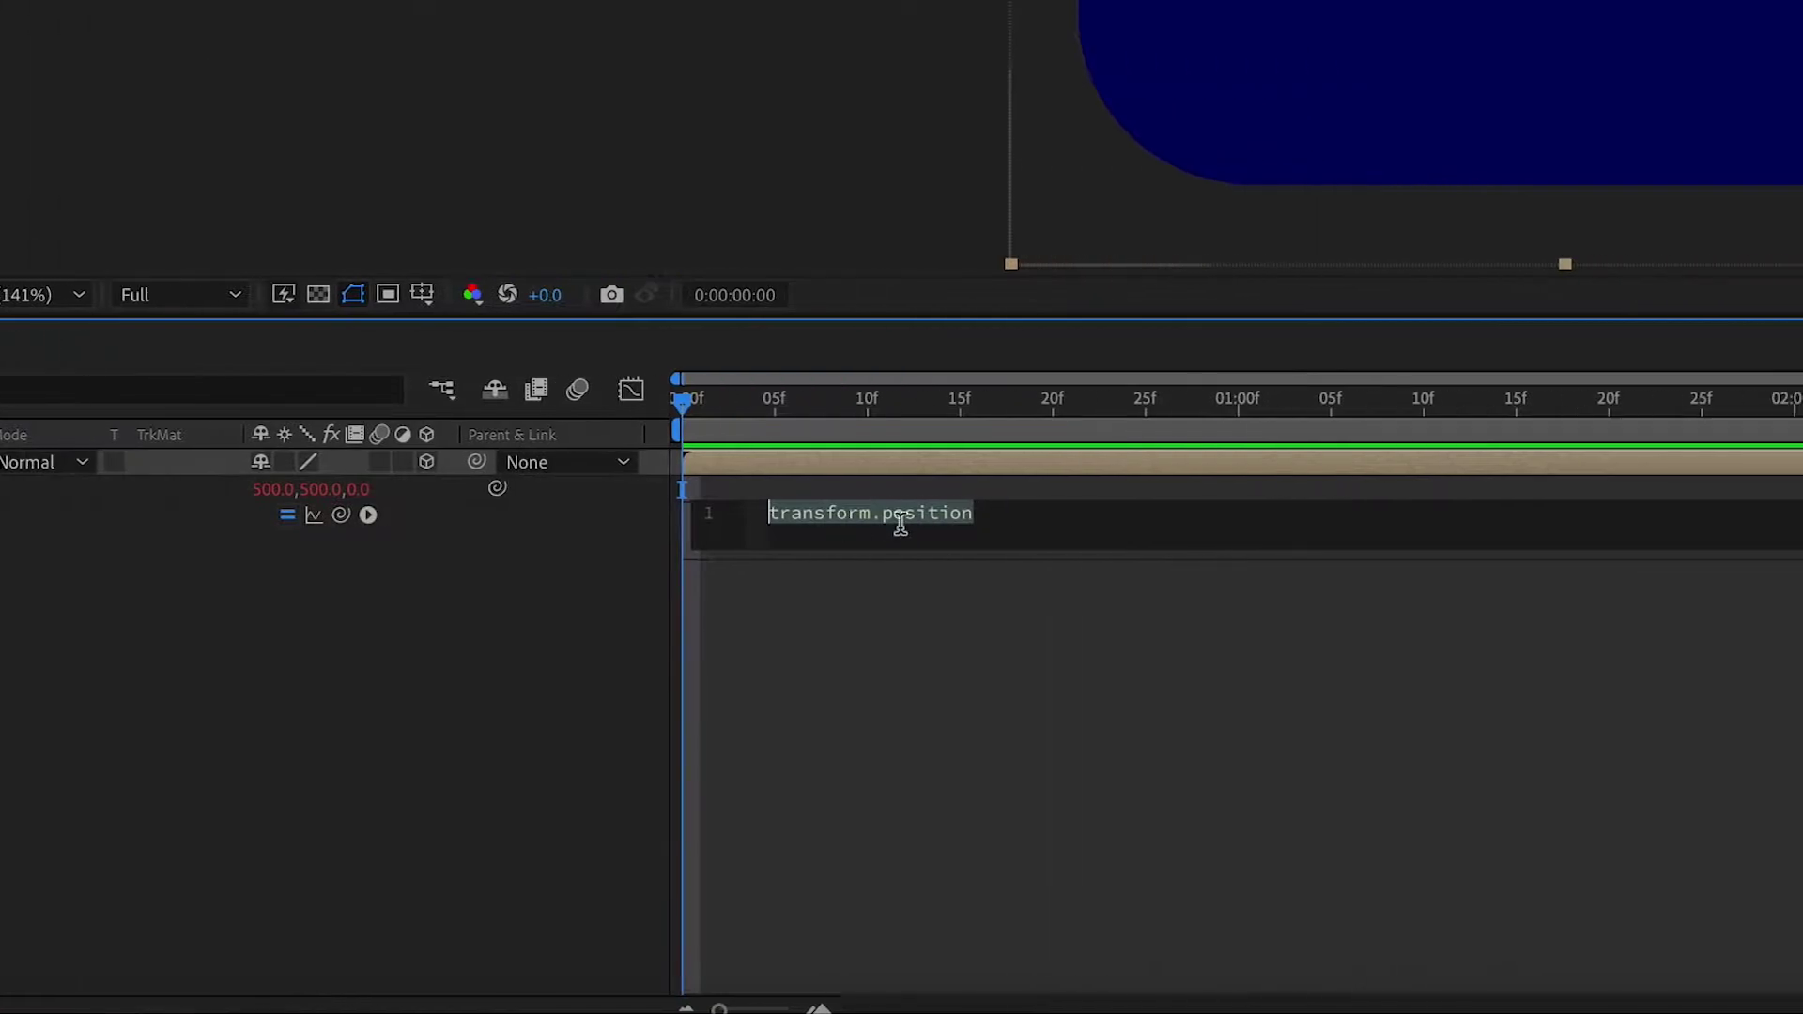
{"action": "key", "text": "BackSpace"}
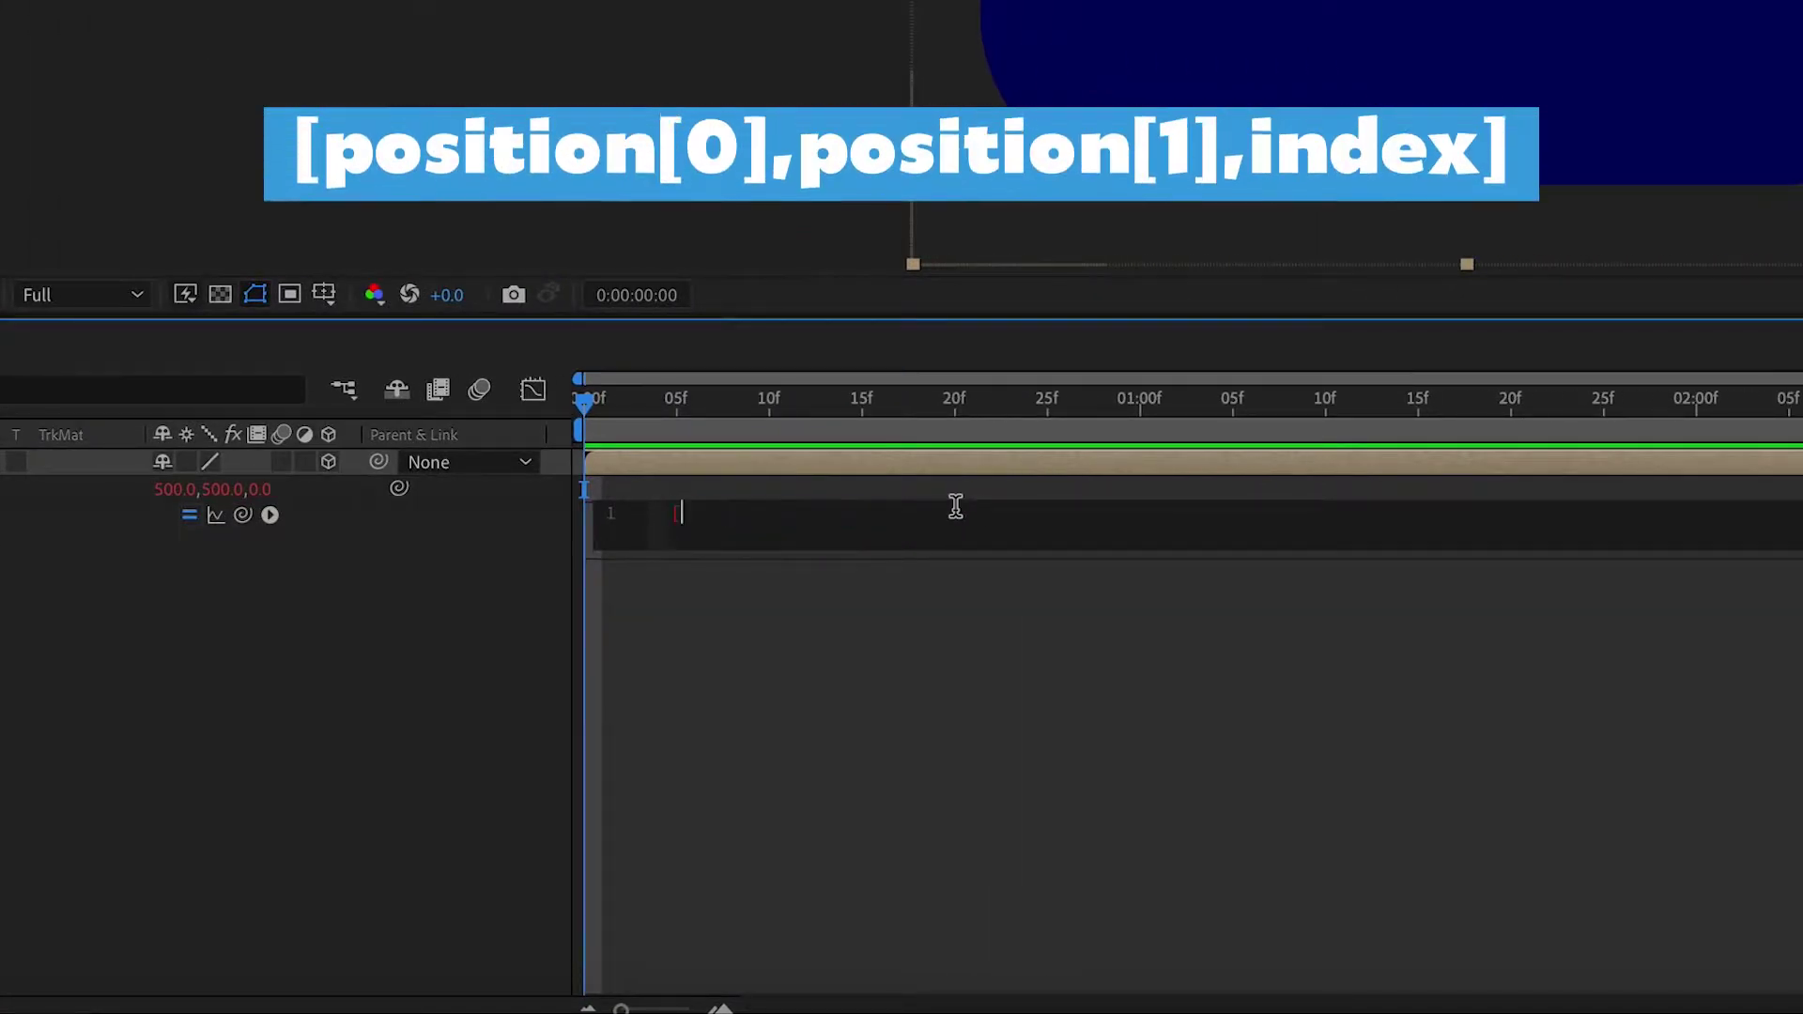
{"action": "type", "text": "[position"}
{"action": "type", "text": "[0"}
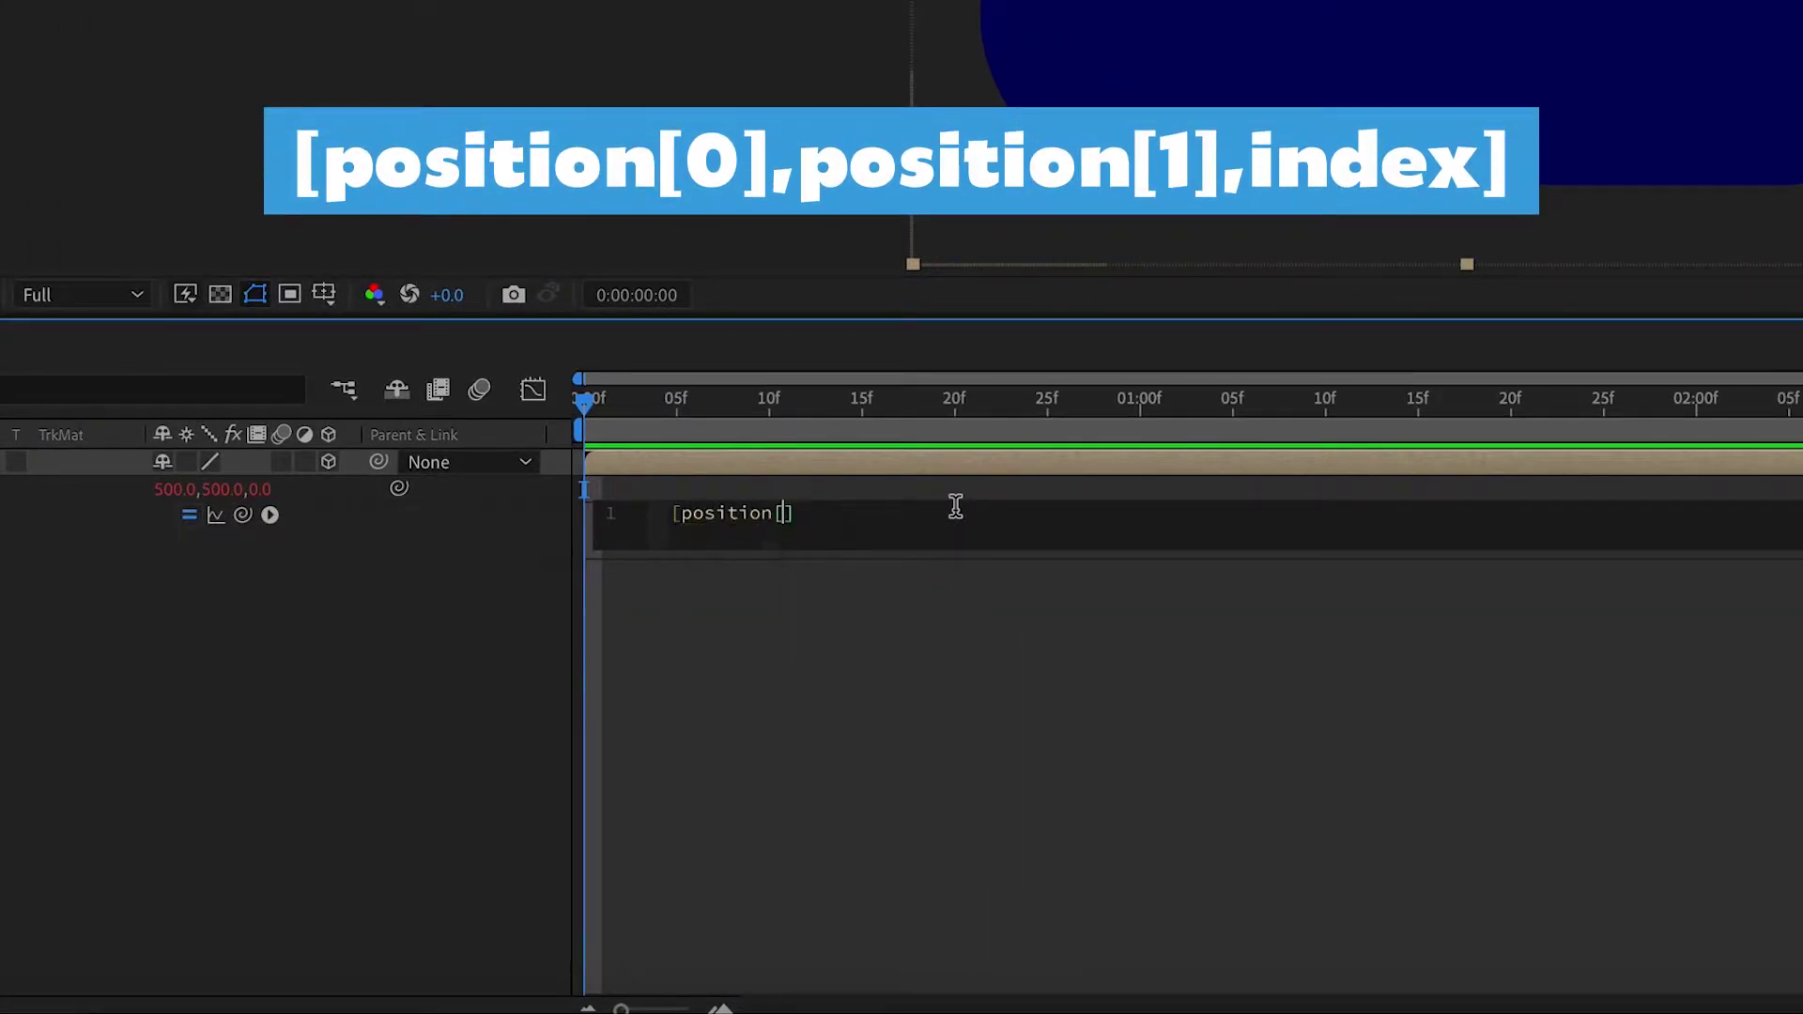
{"action": "type", "text": "]"}
{"action": "type", "text": ", position"}
{"action": "type", "text": "[1],"}
{"action": "type", "text": " index"}
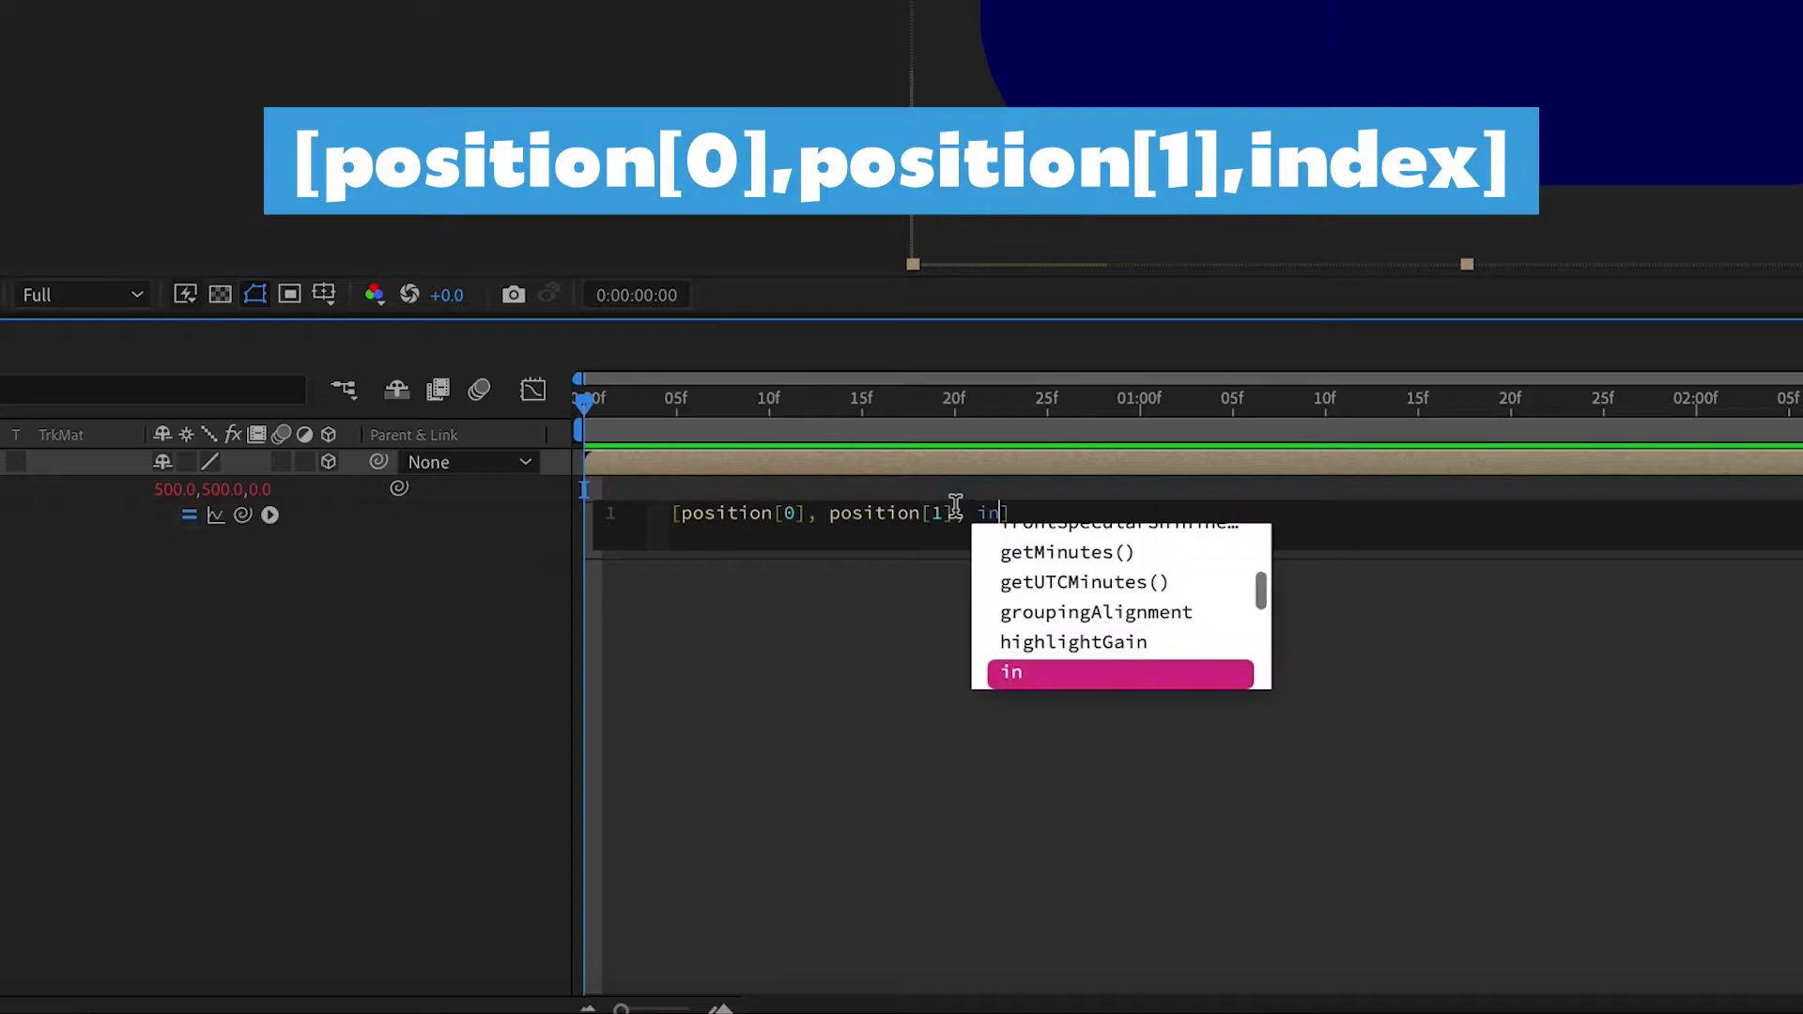
{"action": "left_click", "coordinate": [1392, 494]}
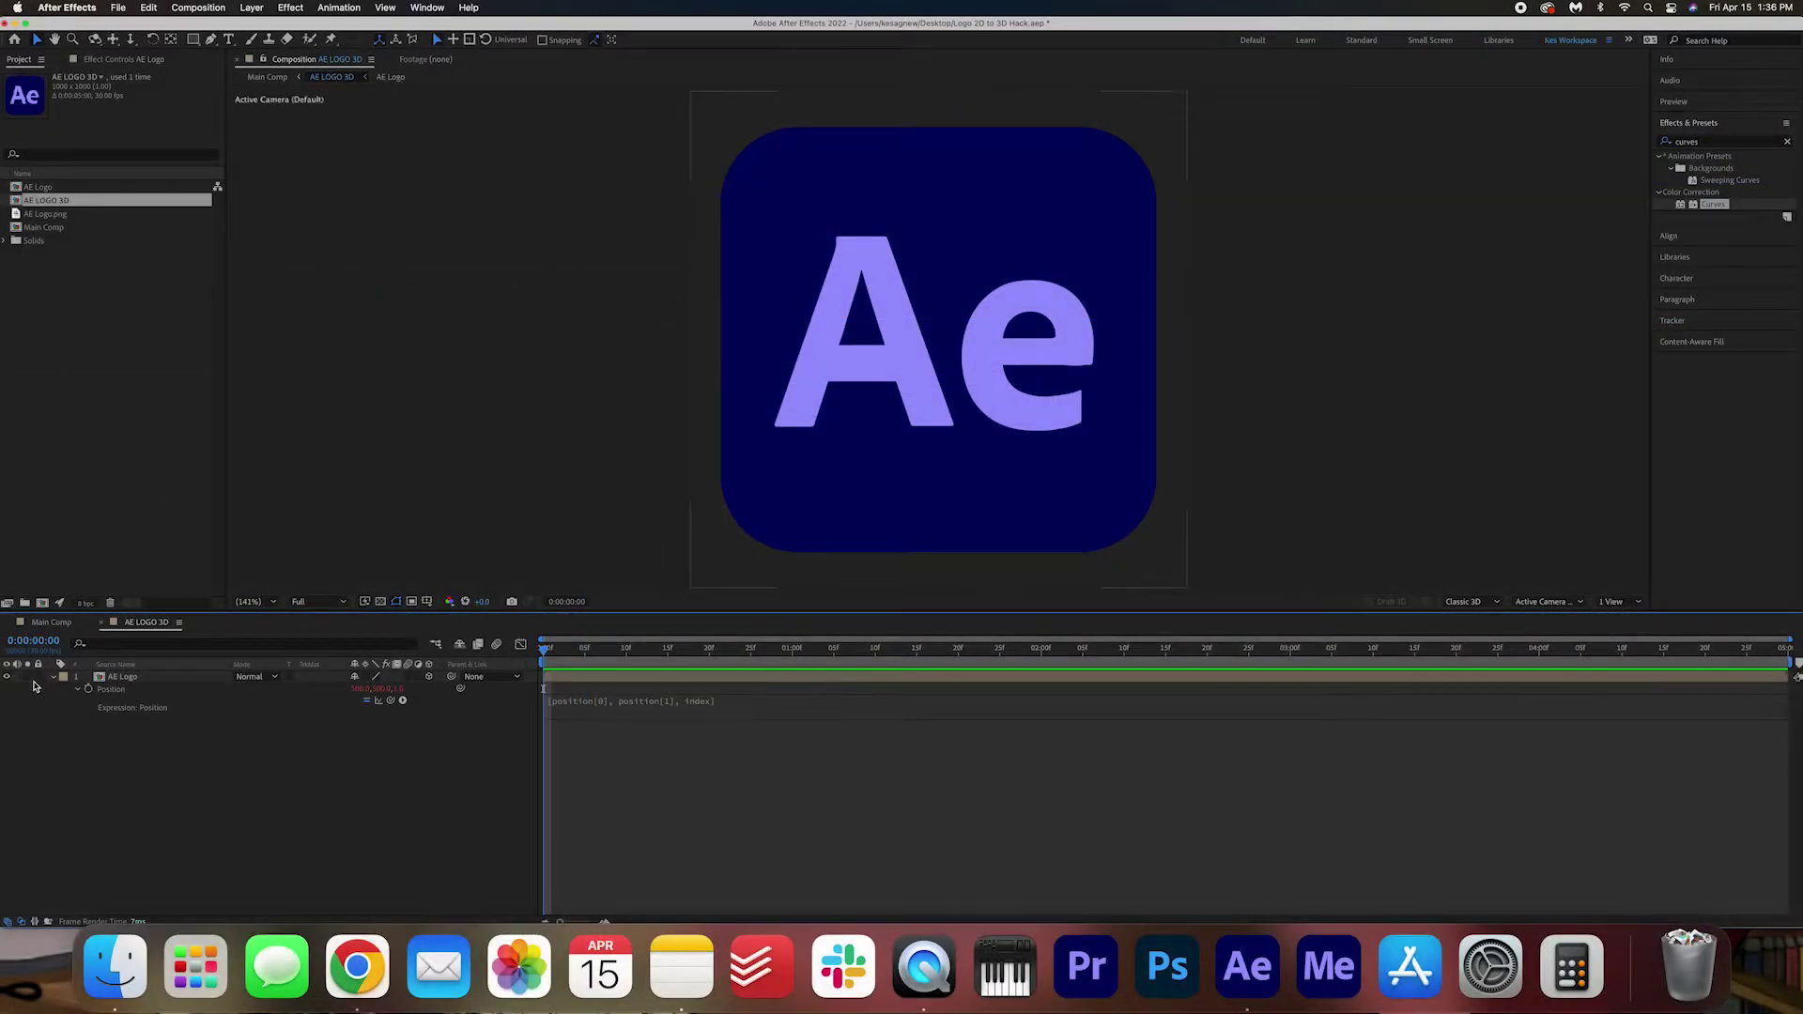
- Apply Curves to the AE Logo layer and pull the RGB curve slightly below the diagonal
{"action": "left_click", "coordinate": [54, 678]}
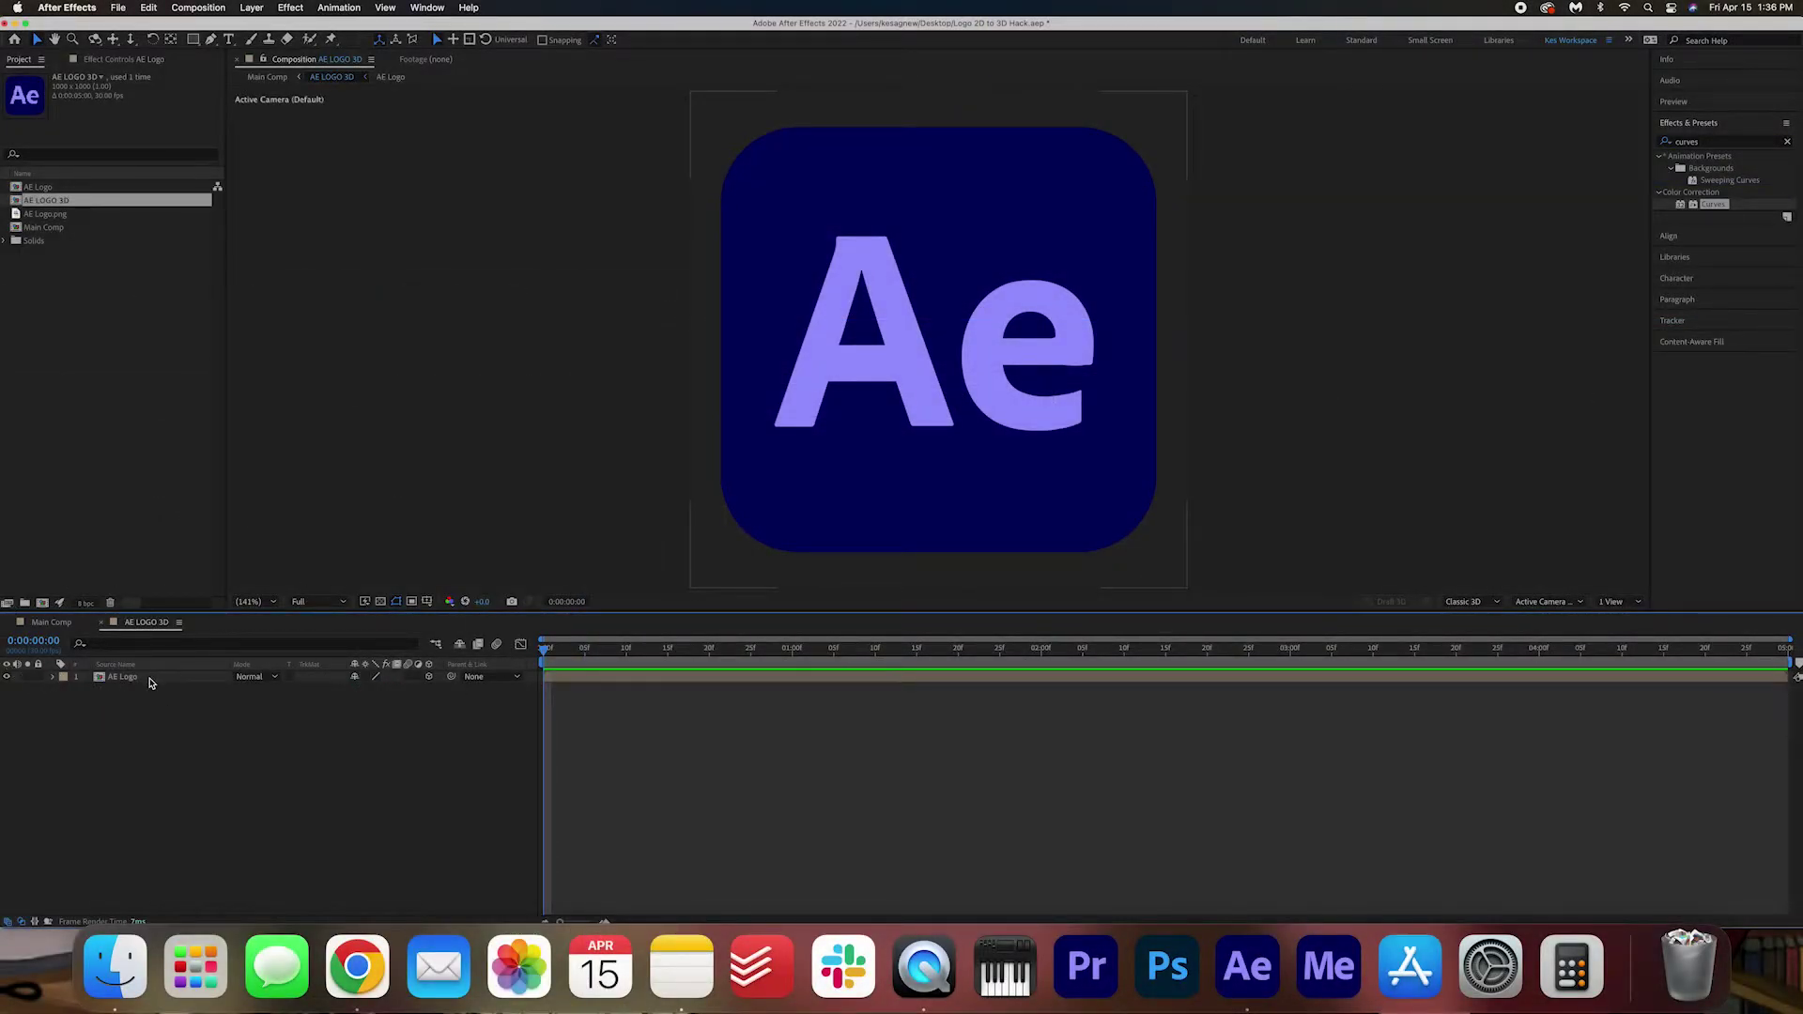
{"action": "left_click", "coordinate": [118, 678]}
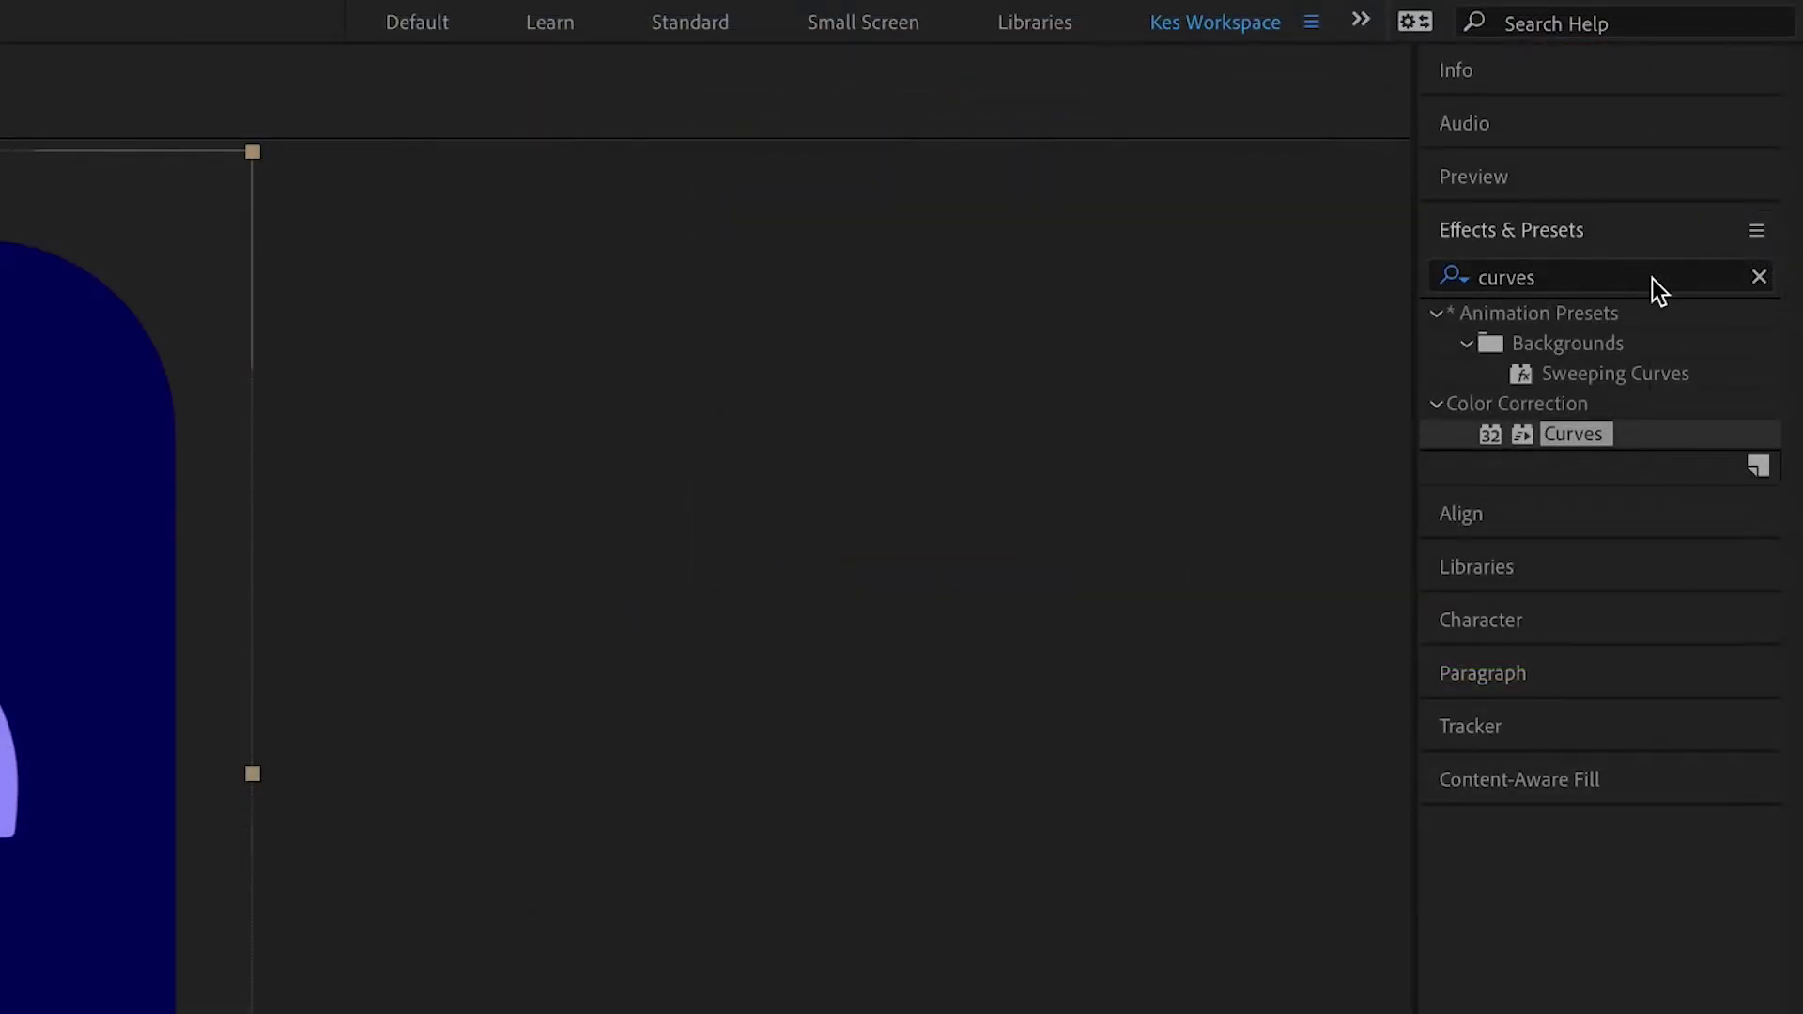
{"action": "double_click", "coordinate": [1583, 431]}
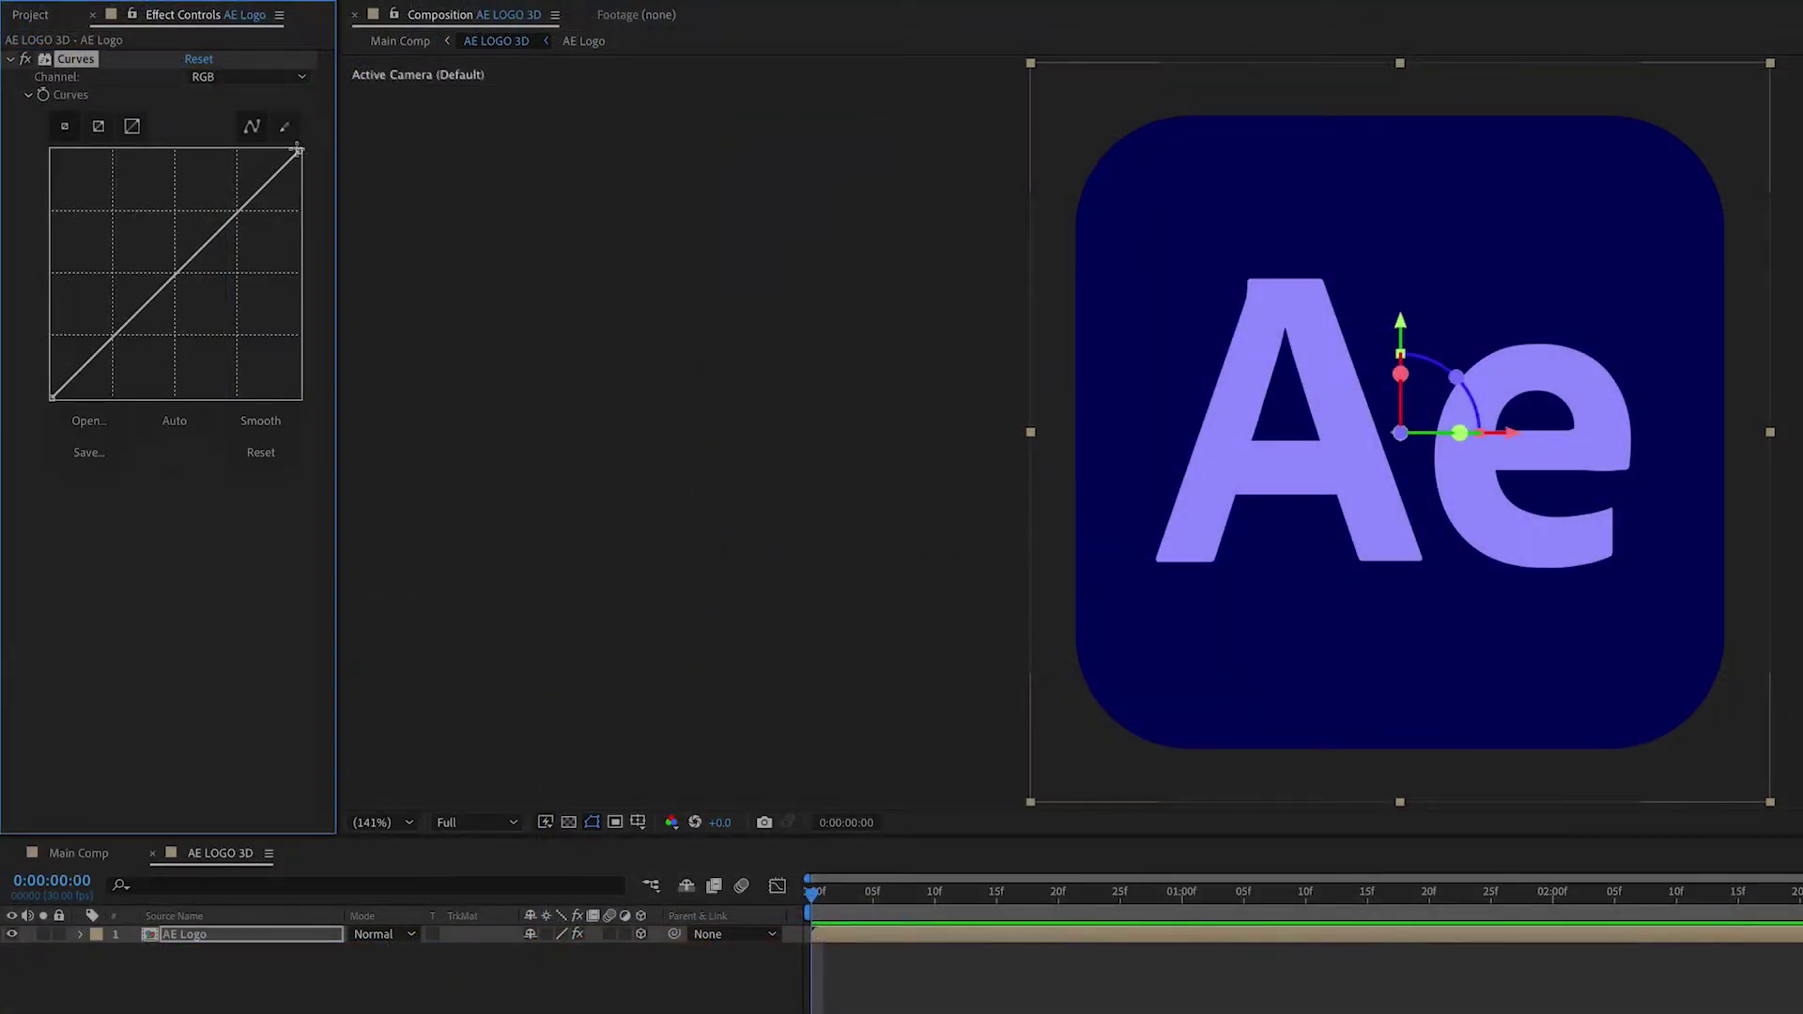
{"action": "left_click_drag", "start_coordinate": [297, 148], "coordinate": [314, 183]}
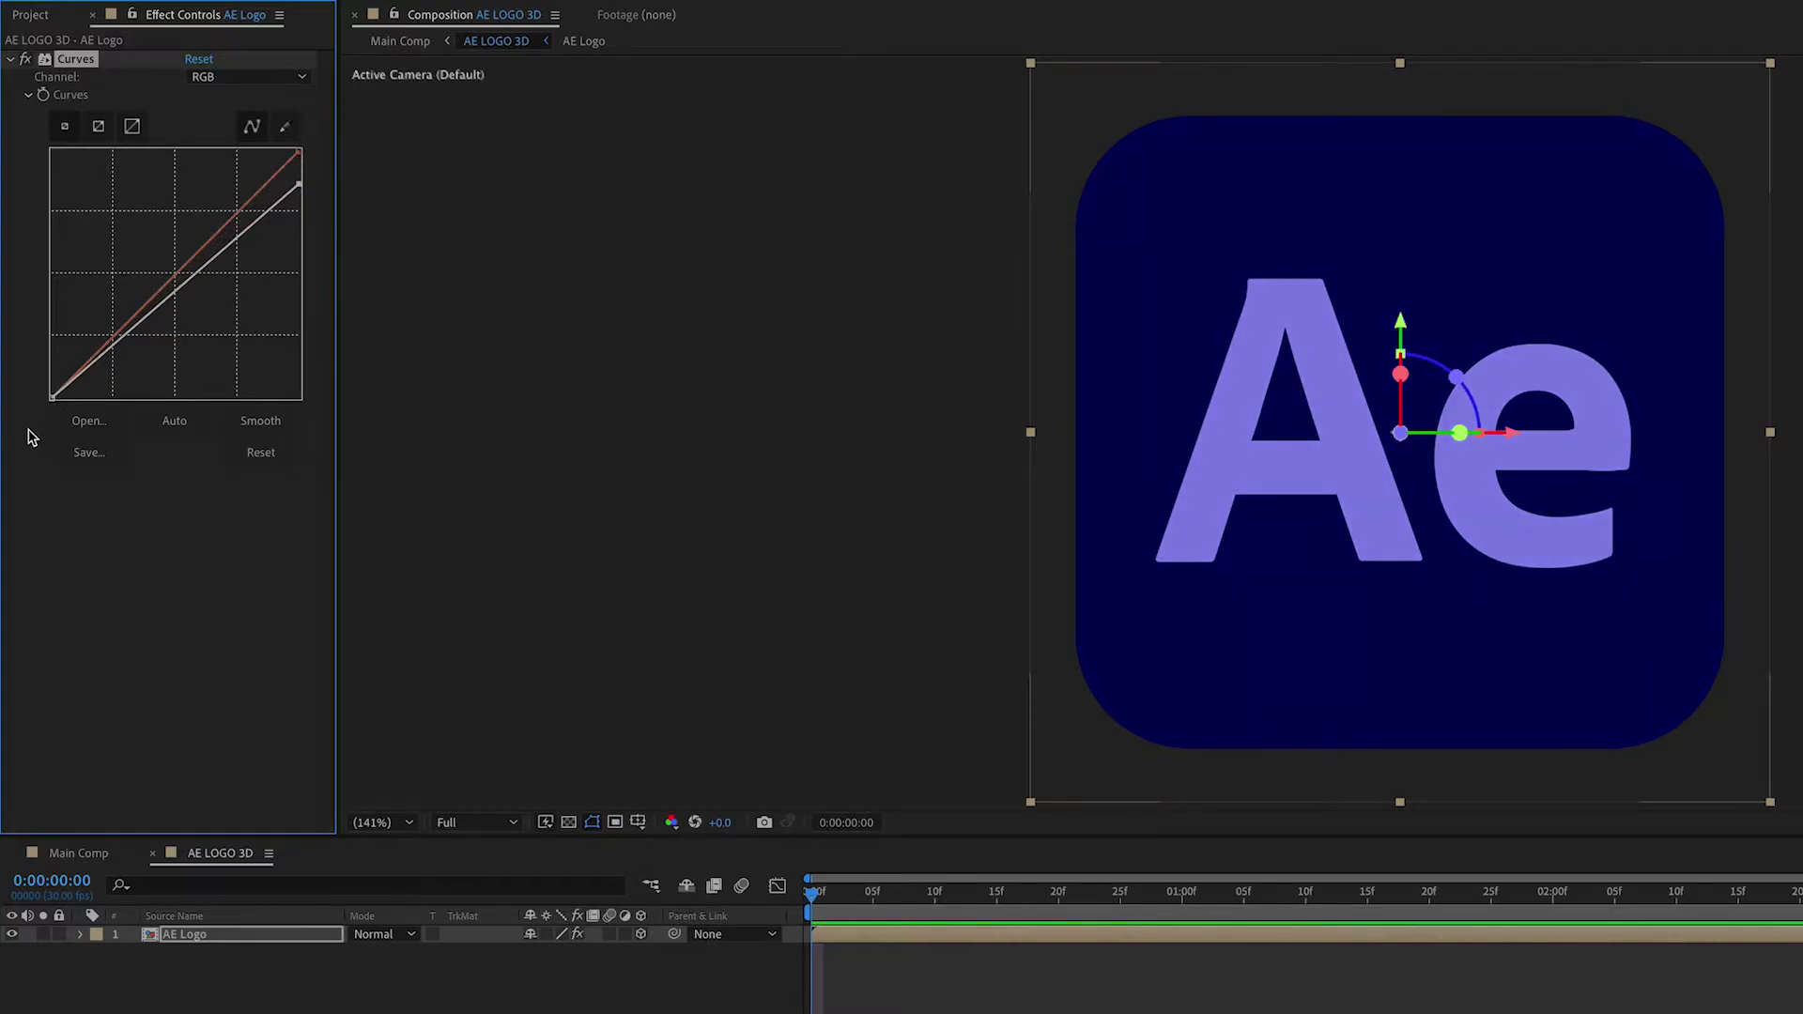
{"action": "left_click_drag", "start_coordinate": [52, 396], "coordinate": [71, 425]}
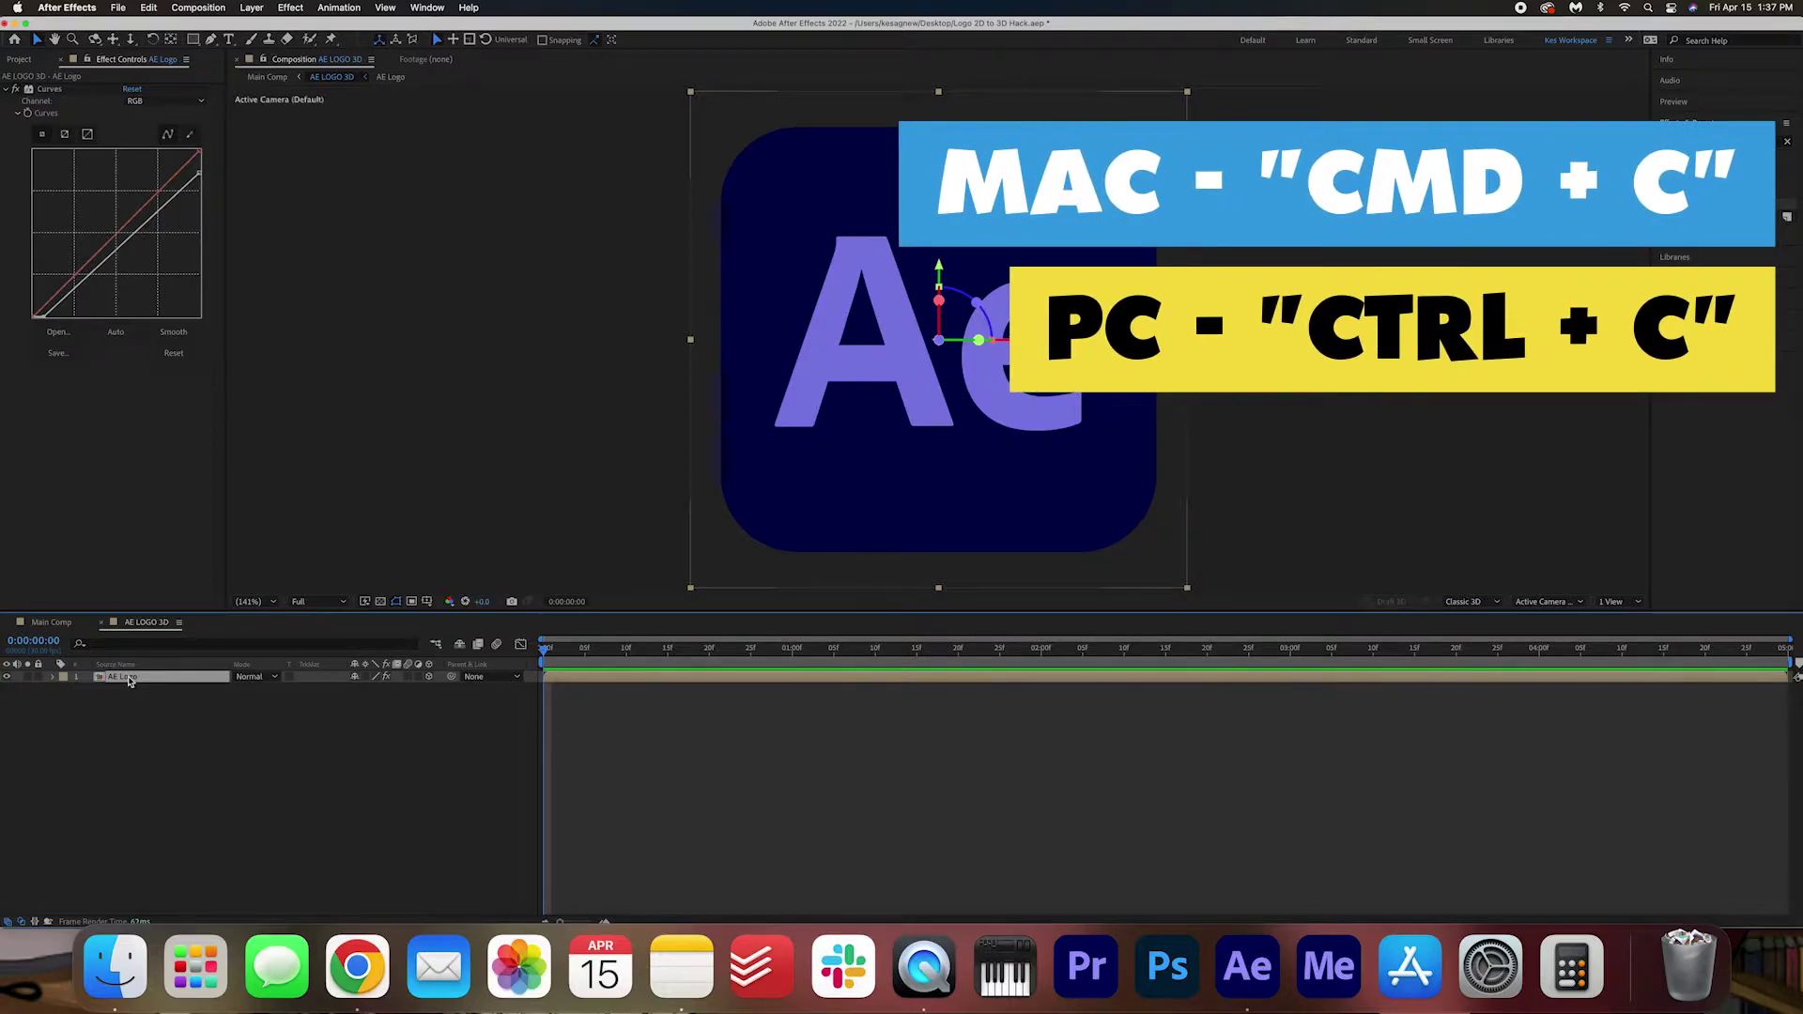
- Paste and duplicate the darkened AE Logo layer until there are 15 stacked copies
{"action": "key", "text": "super+v"}
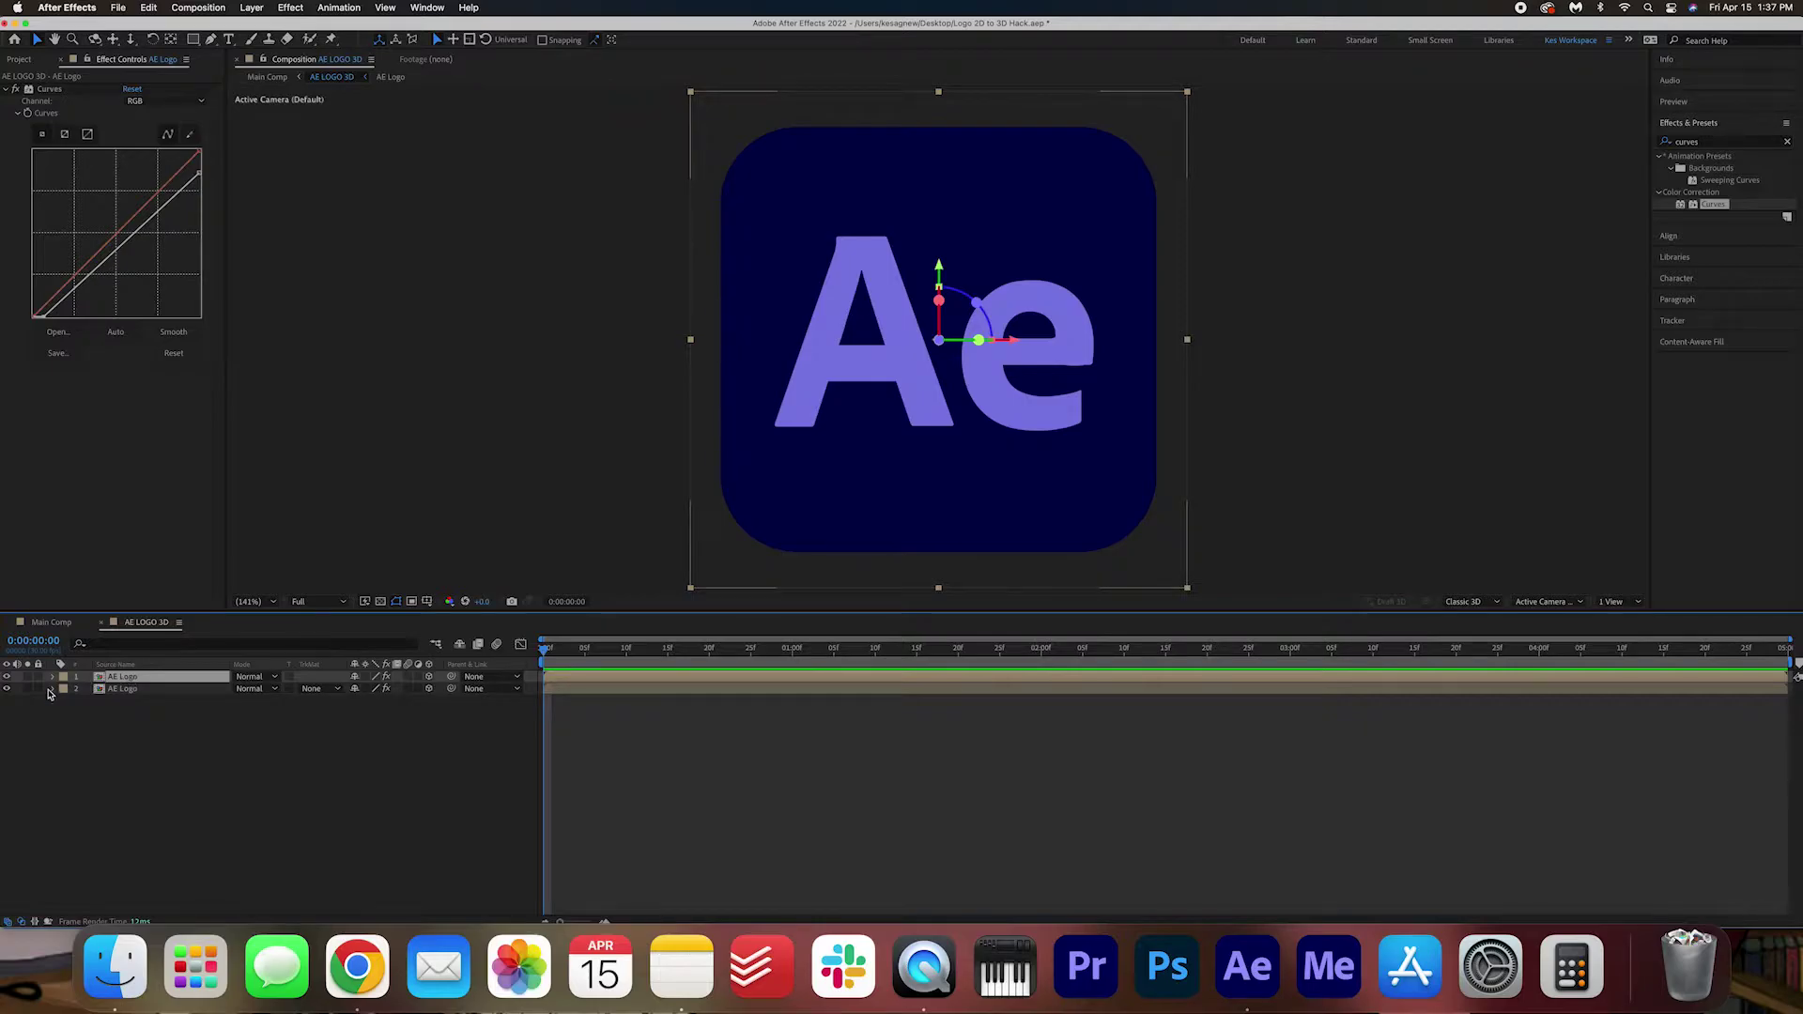
{"action": "key", "text": "super+v"}
{"action": "key", "text": "super+v"}
{"action": "key", "text": "super+v"}
{"action": "key", "text": "super+v"}
{"action": "key", "text": "super+v"}
{"action": "key", "text": "super+v"}
{"action": "key", "text": "super+v"}
{"action": "key", "text": "super+v"}
{"action": "key", "text": "super+v"}
{"action": "key", "text": "super+v"}
{"action": "key", "text": "super+v"}
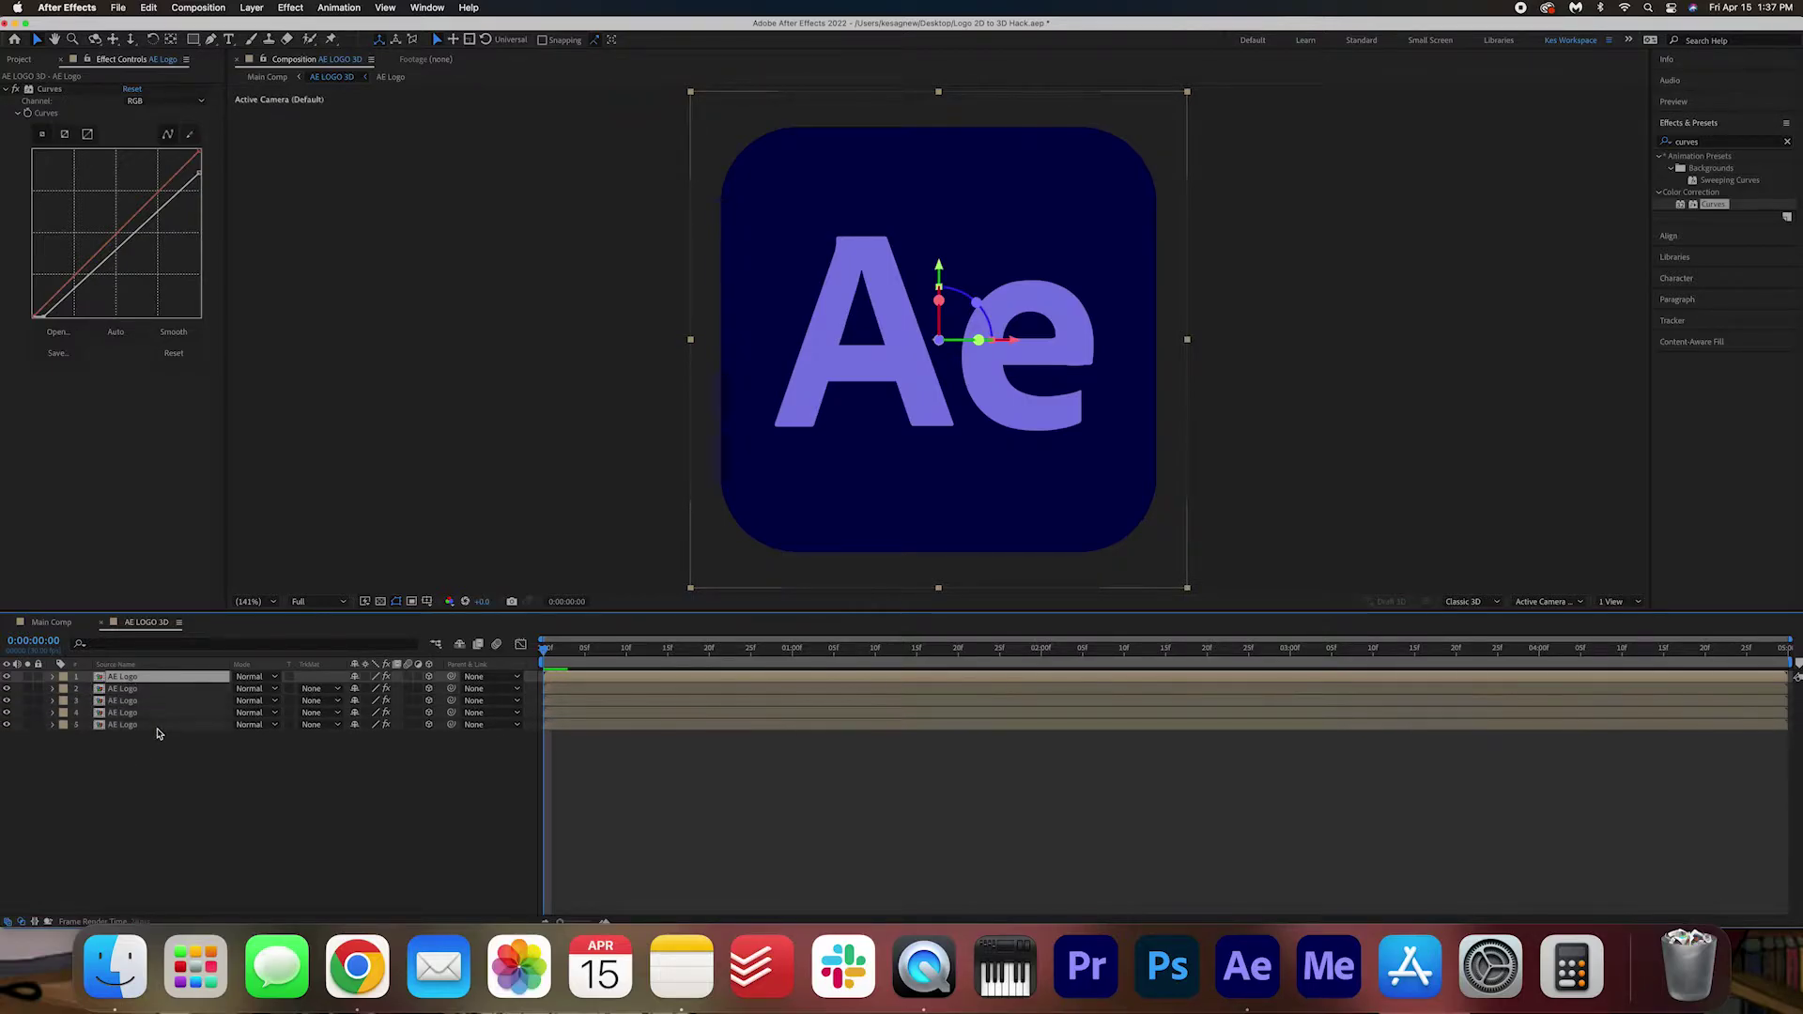
{"action": "key", "text": "super+v"}
{"action": "key", "text": "super+v"}
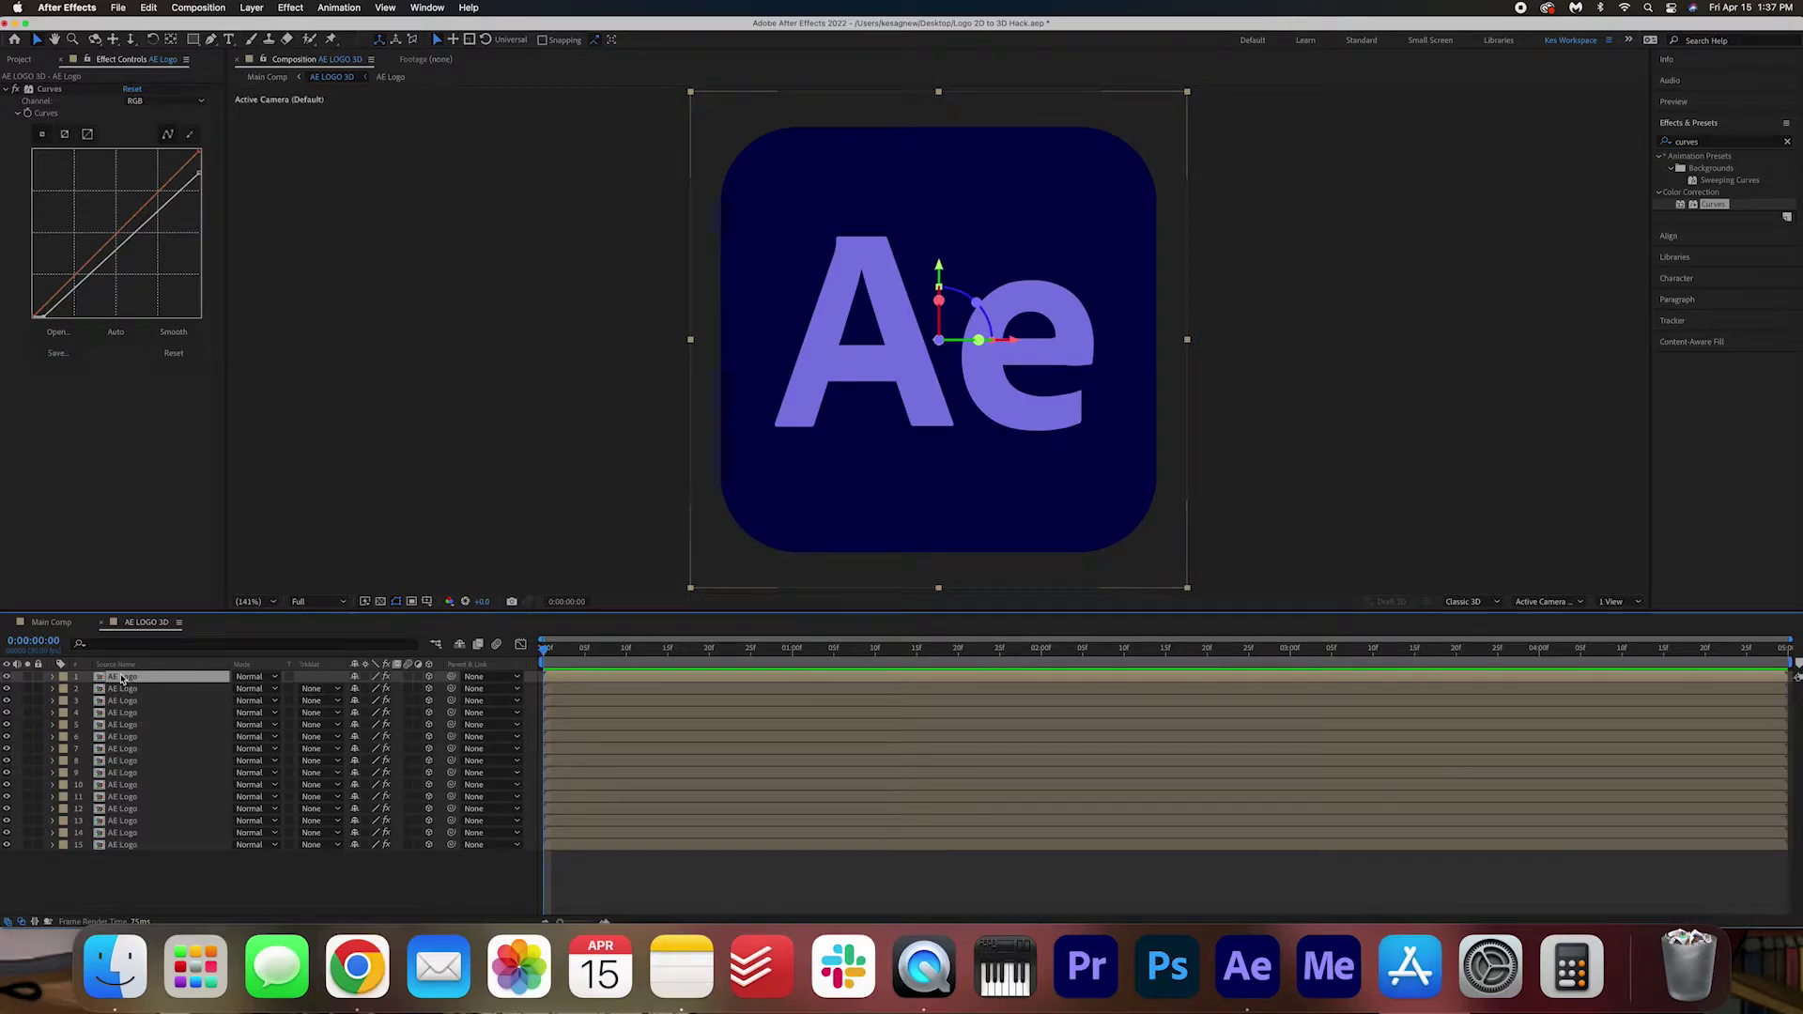
{"action": "left_click", "coordinate": [54, 89]}
- Delete Curves from the top logo layer and view the stack from Custom View 1
{"action": "key", "text": "Delete"}
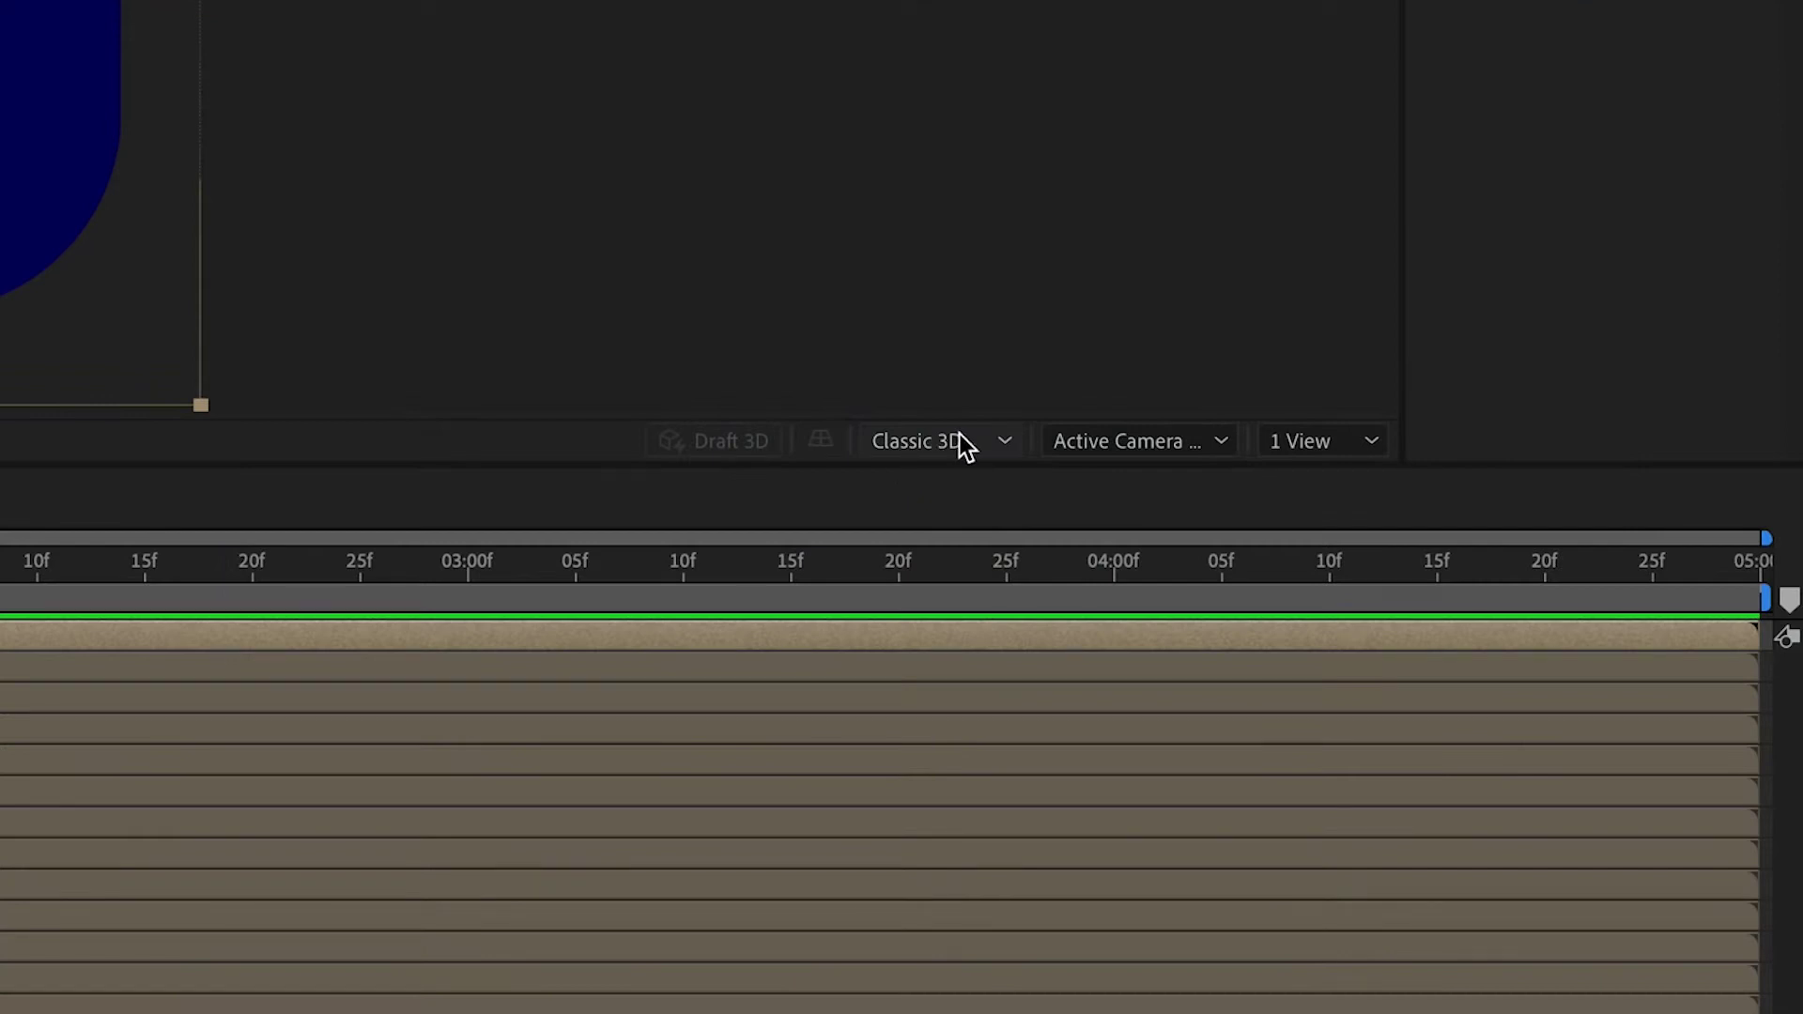
{"action": "left_click", "coordinate": [1210, 439]}
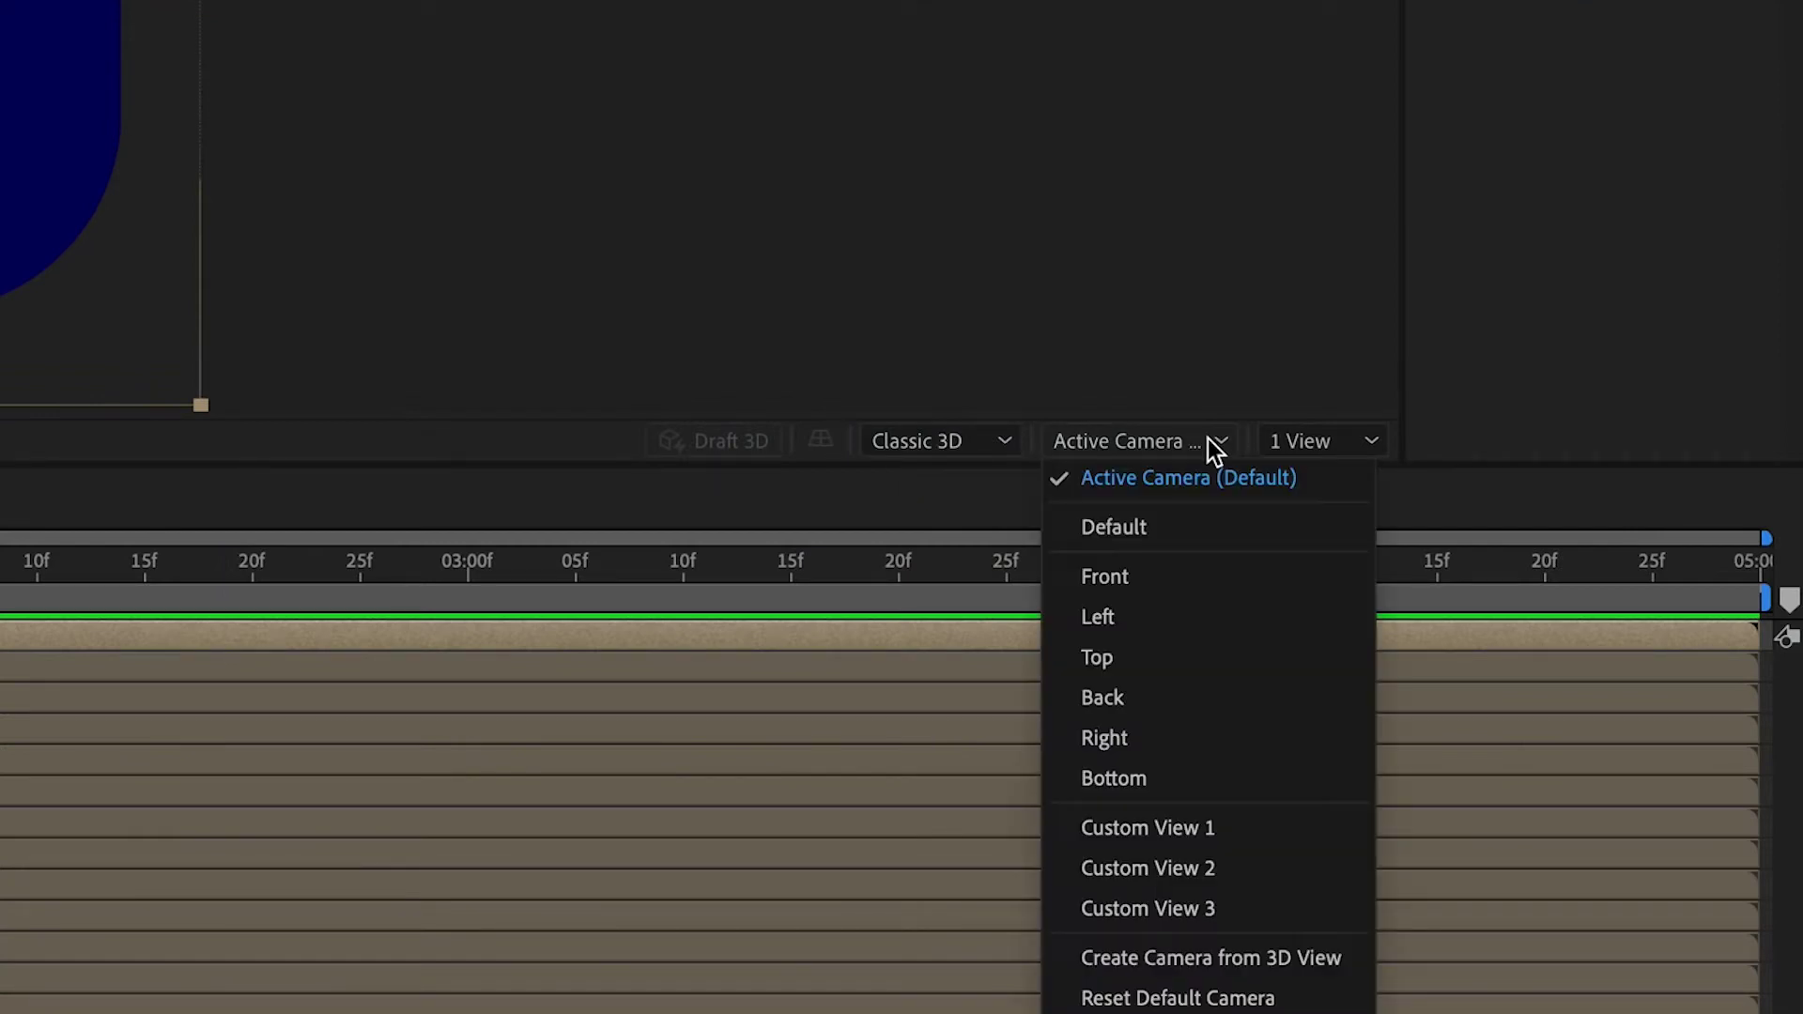
{"action": "left_click", "coordinate": [1188, 840]}
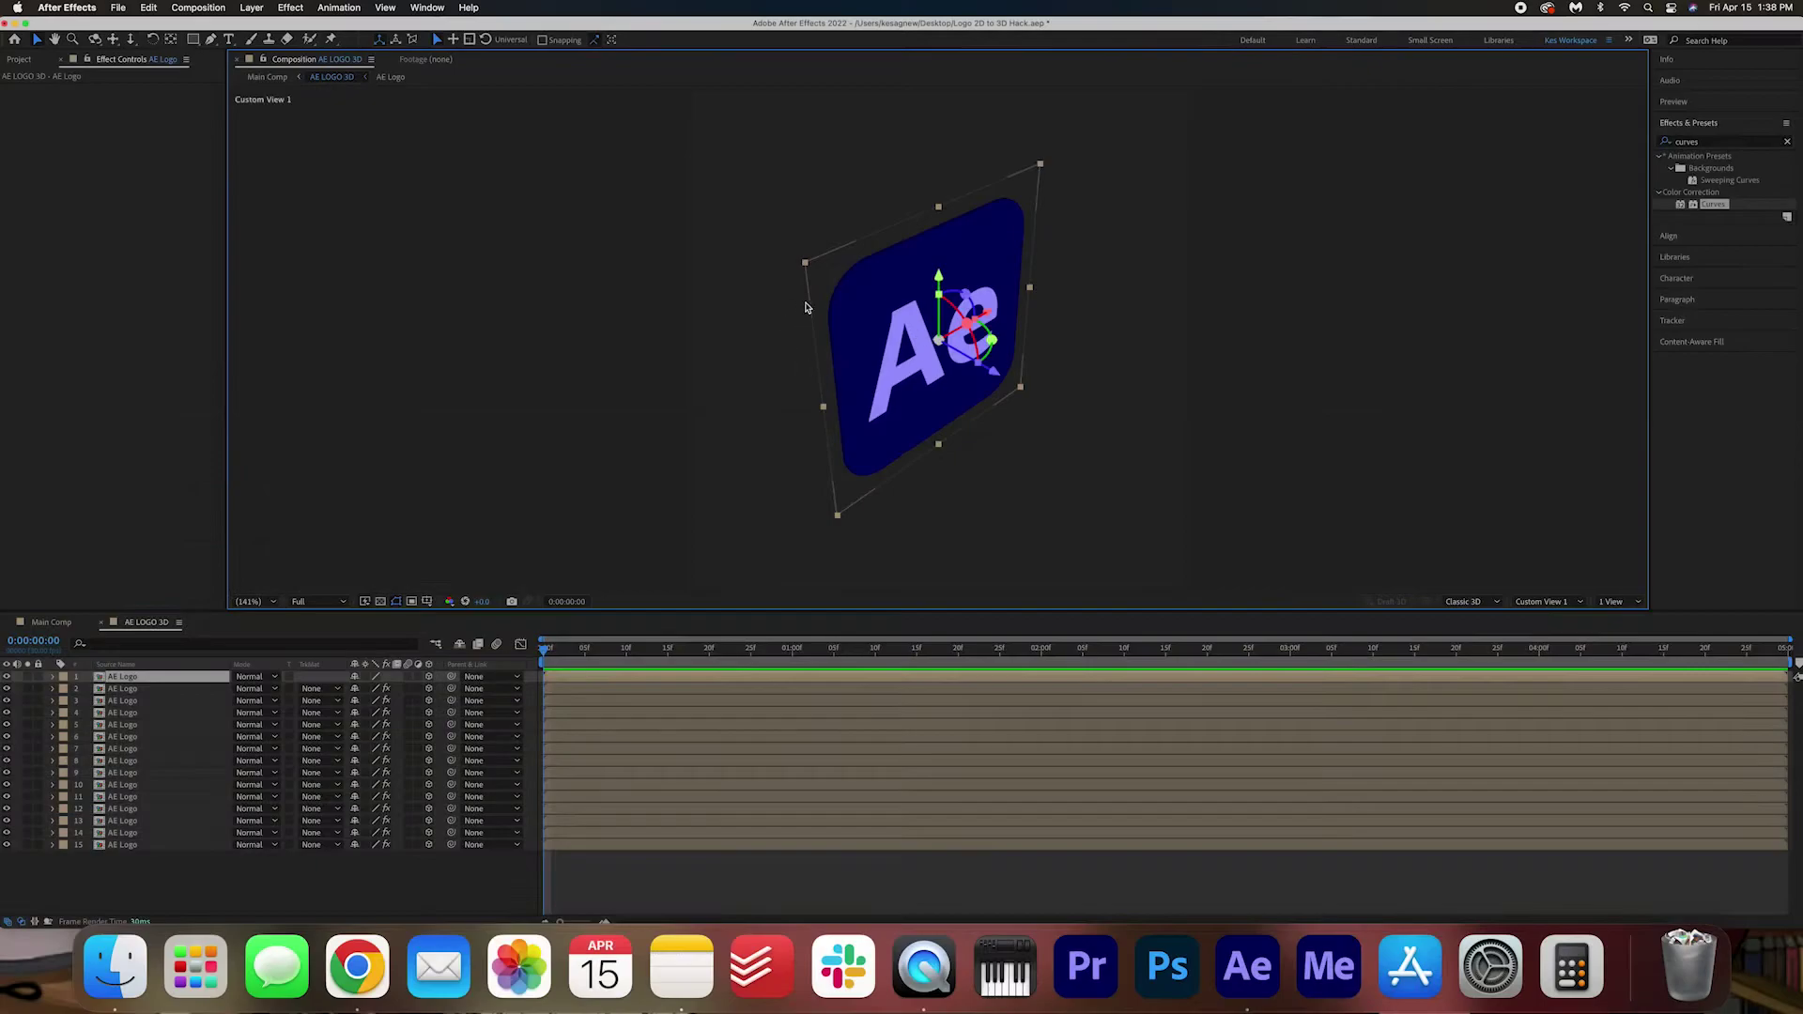
- Select darkened logo layers 2–15 and duplicate them to deepen the extruded edge
{"action": "scroll", "coordinate": [832, 308], "scroll_direction": "up", "scroll_amount": 3}
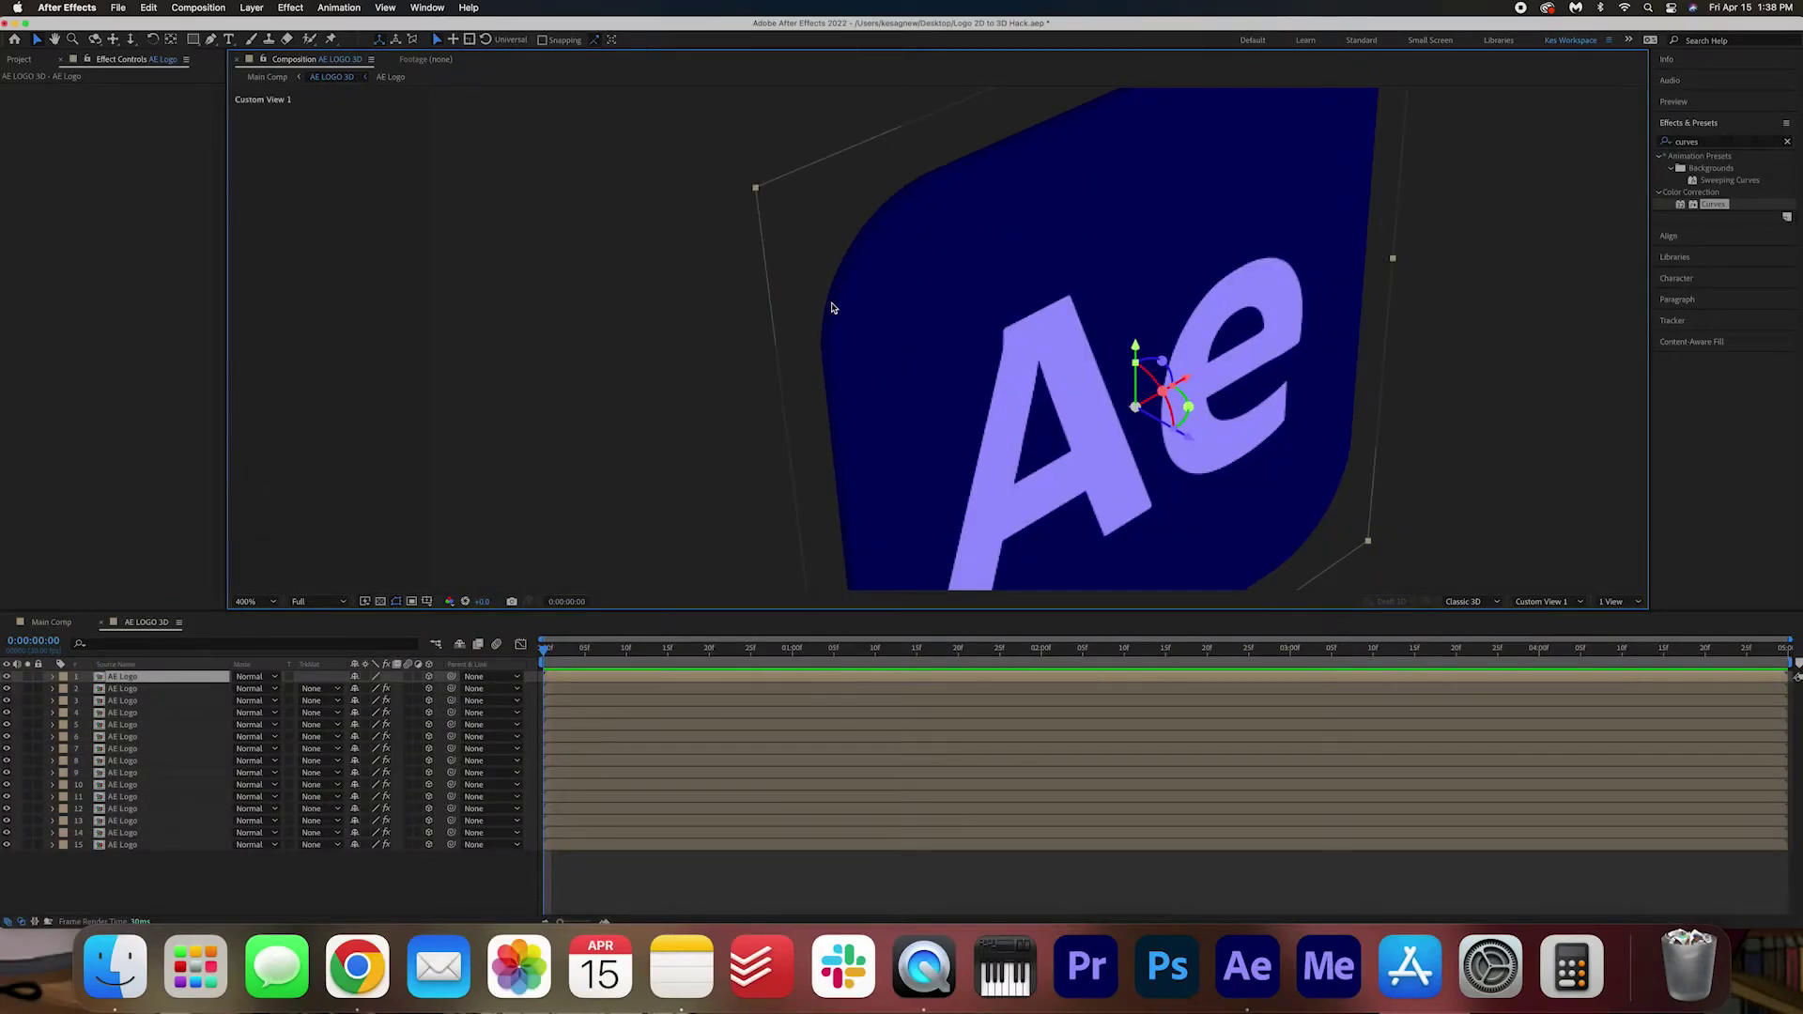
{"action": "scroll", "coordinate": [831, 308], "scroll_direction": "down", "scroll_amount": 2}
{"action": "scroll", "coordinate": [831, 308], "scroll_direction": "up", "scroll_amount": 2}
{"action": "scroll", "coordinate": [832, 308], "scroll_direction": "down", "scroll_amount": 2}
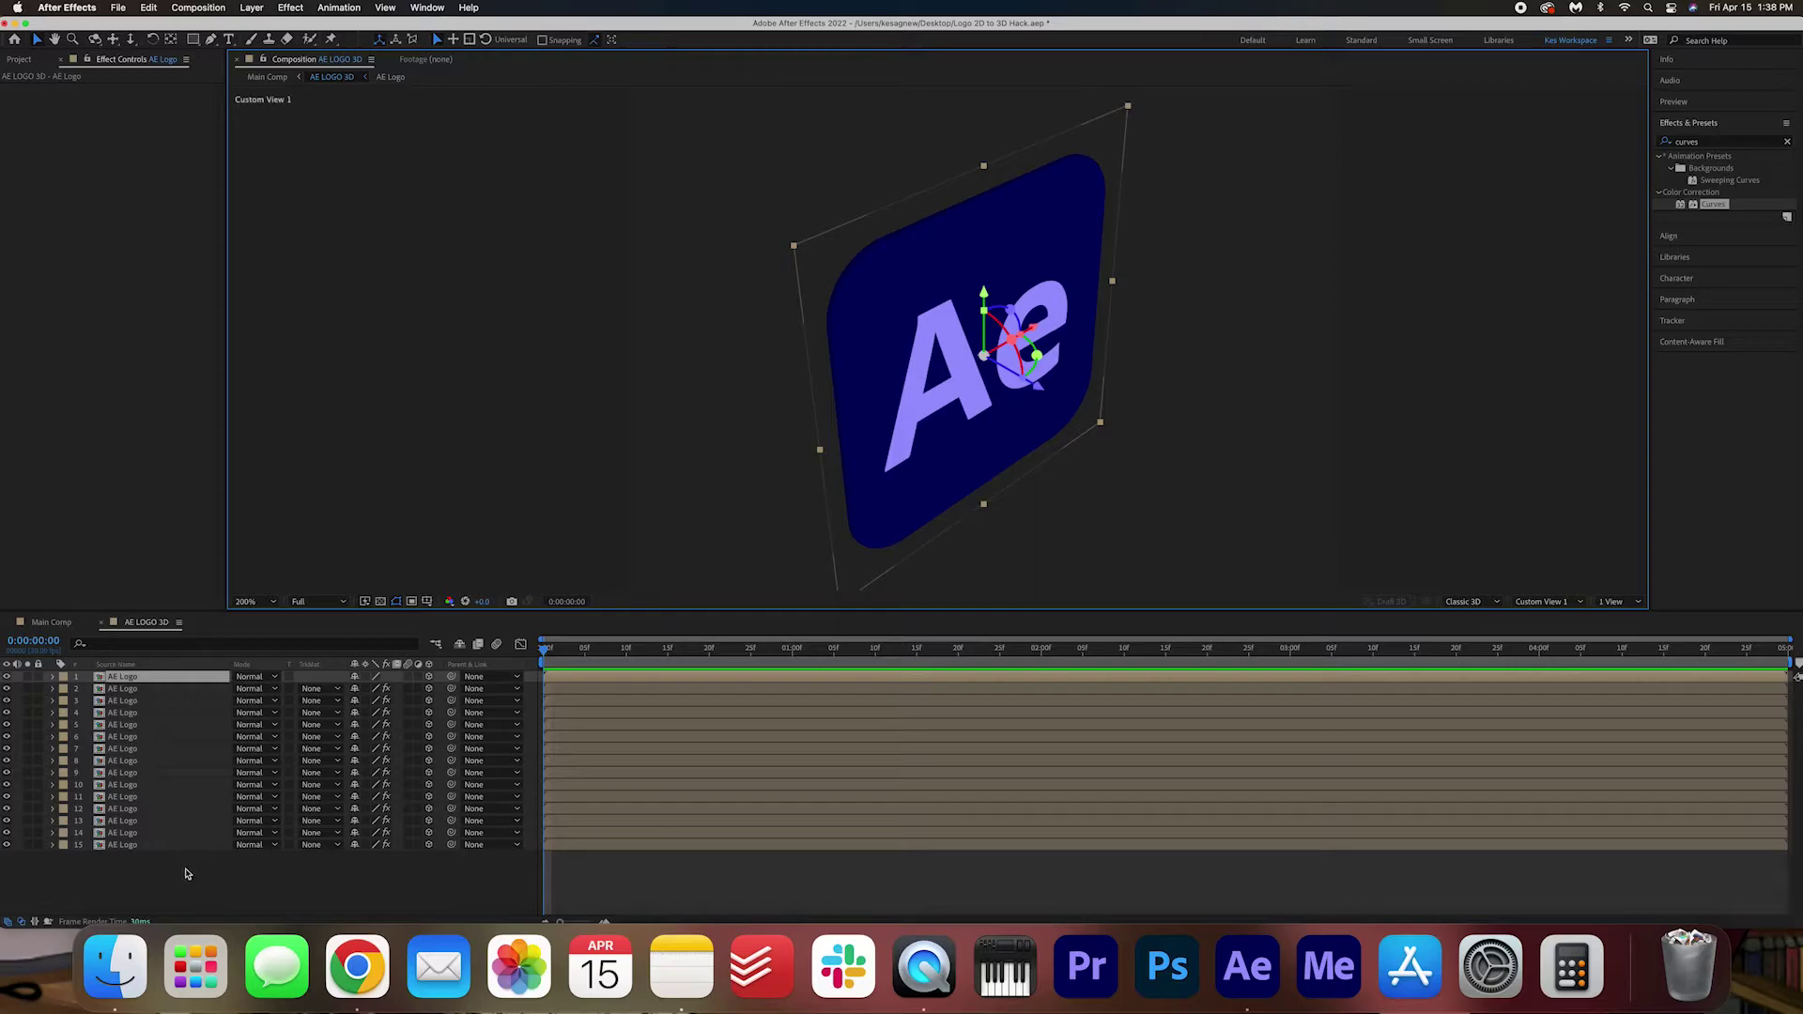
{"action": "left_click_drag", "start_coordinate": [185, 871], "coordinate": [118, 690]}
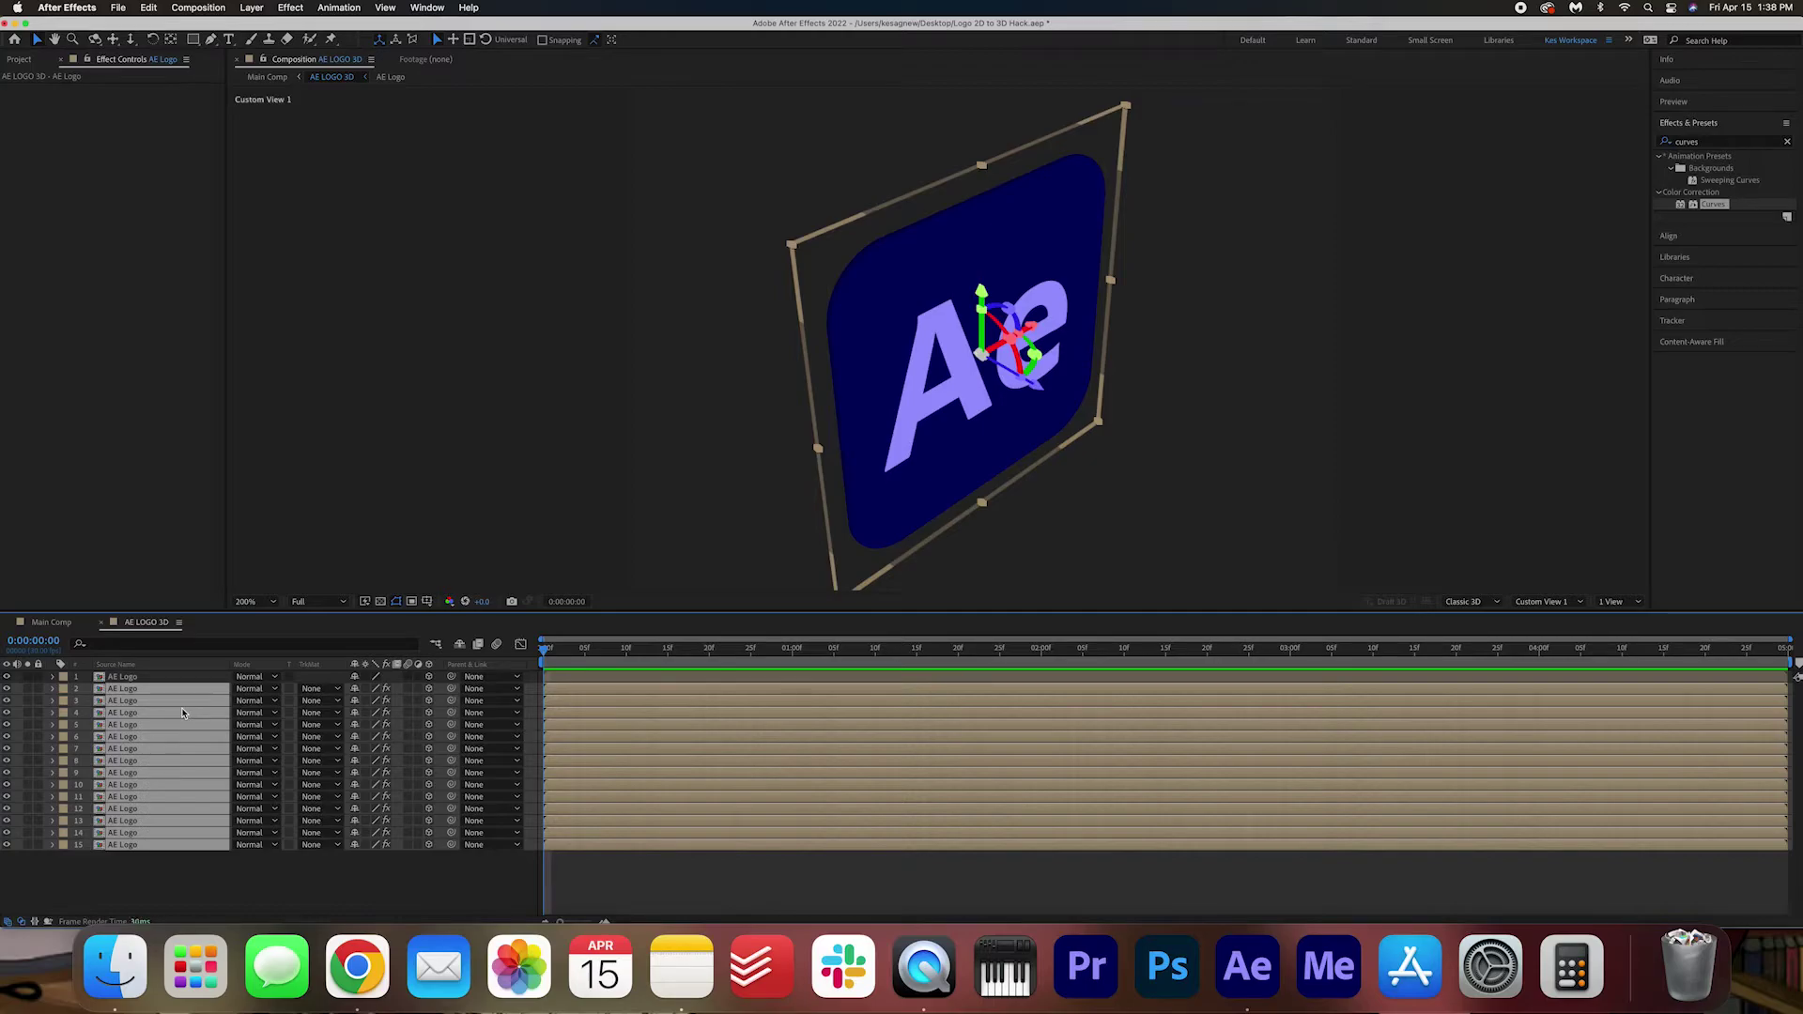
{"action": "key", "text": "super+d"}
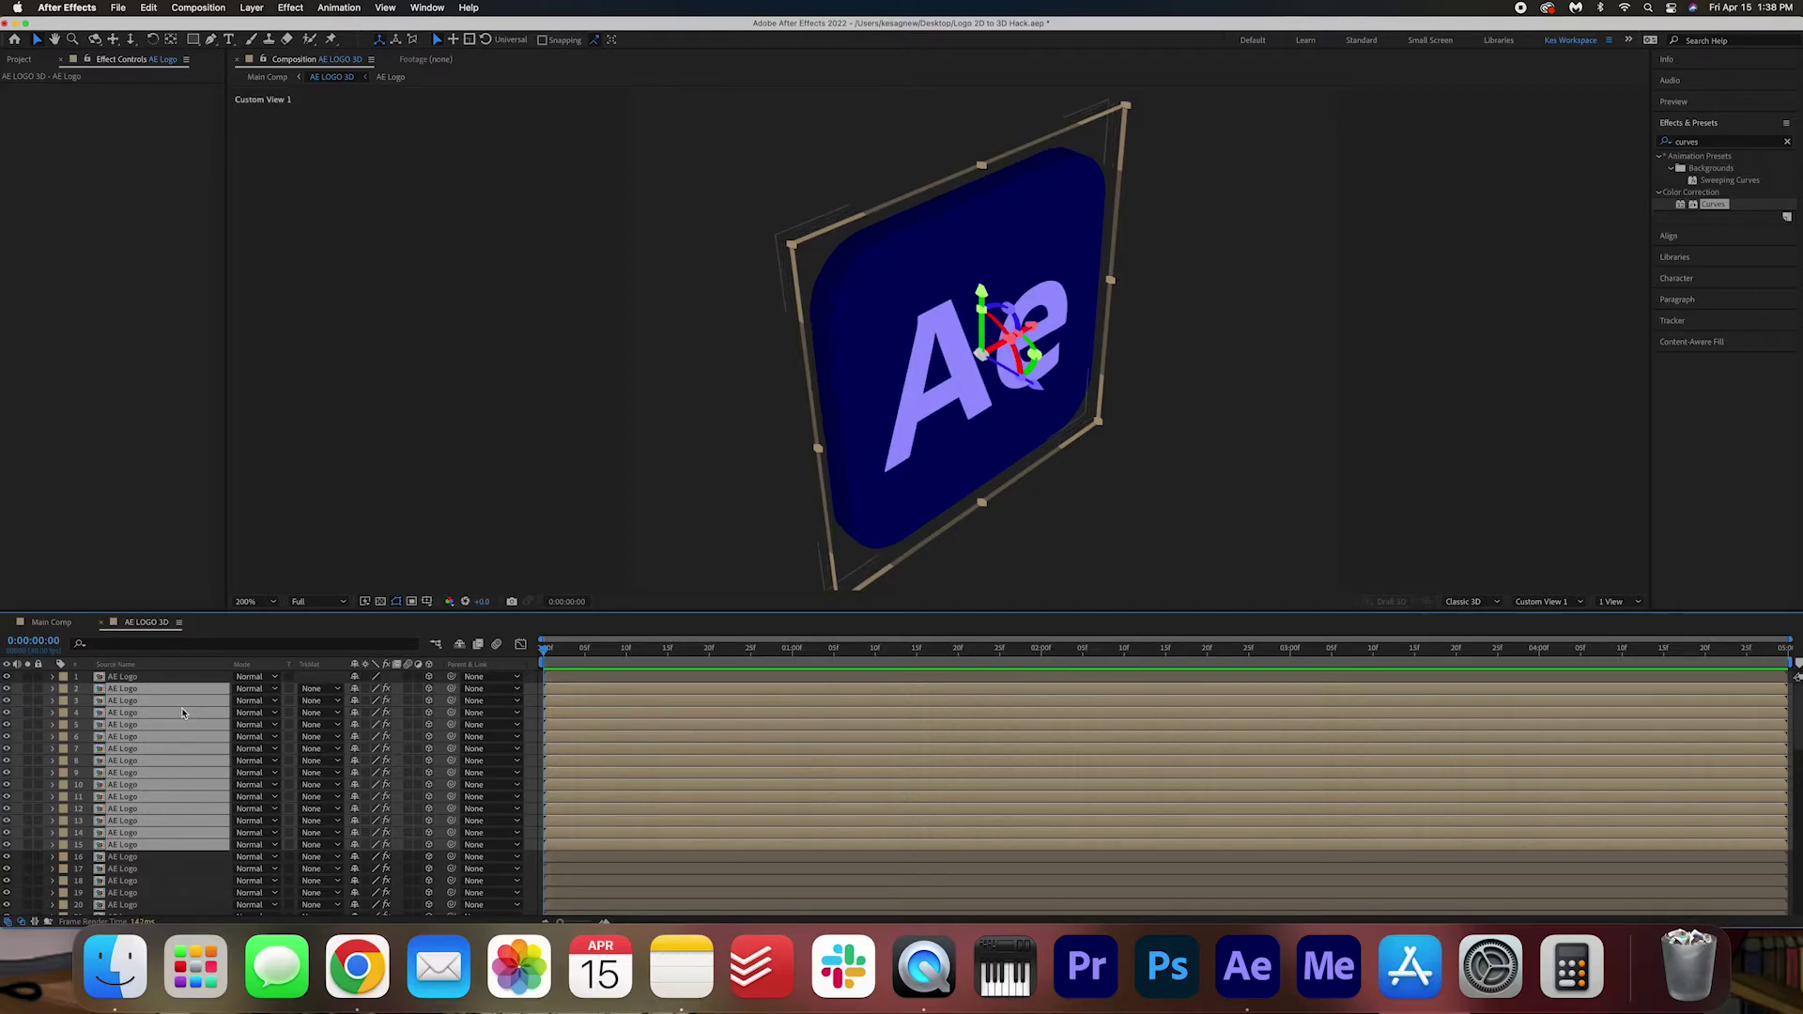
- In Main Comp, turn on 3D Layer and Collapse Transformations for the AE LOGO 3D layer
{"action": "left_click", "coordinate": [298, 628]}
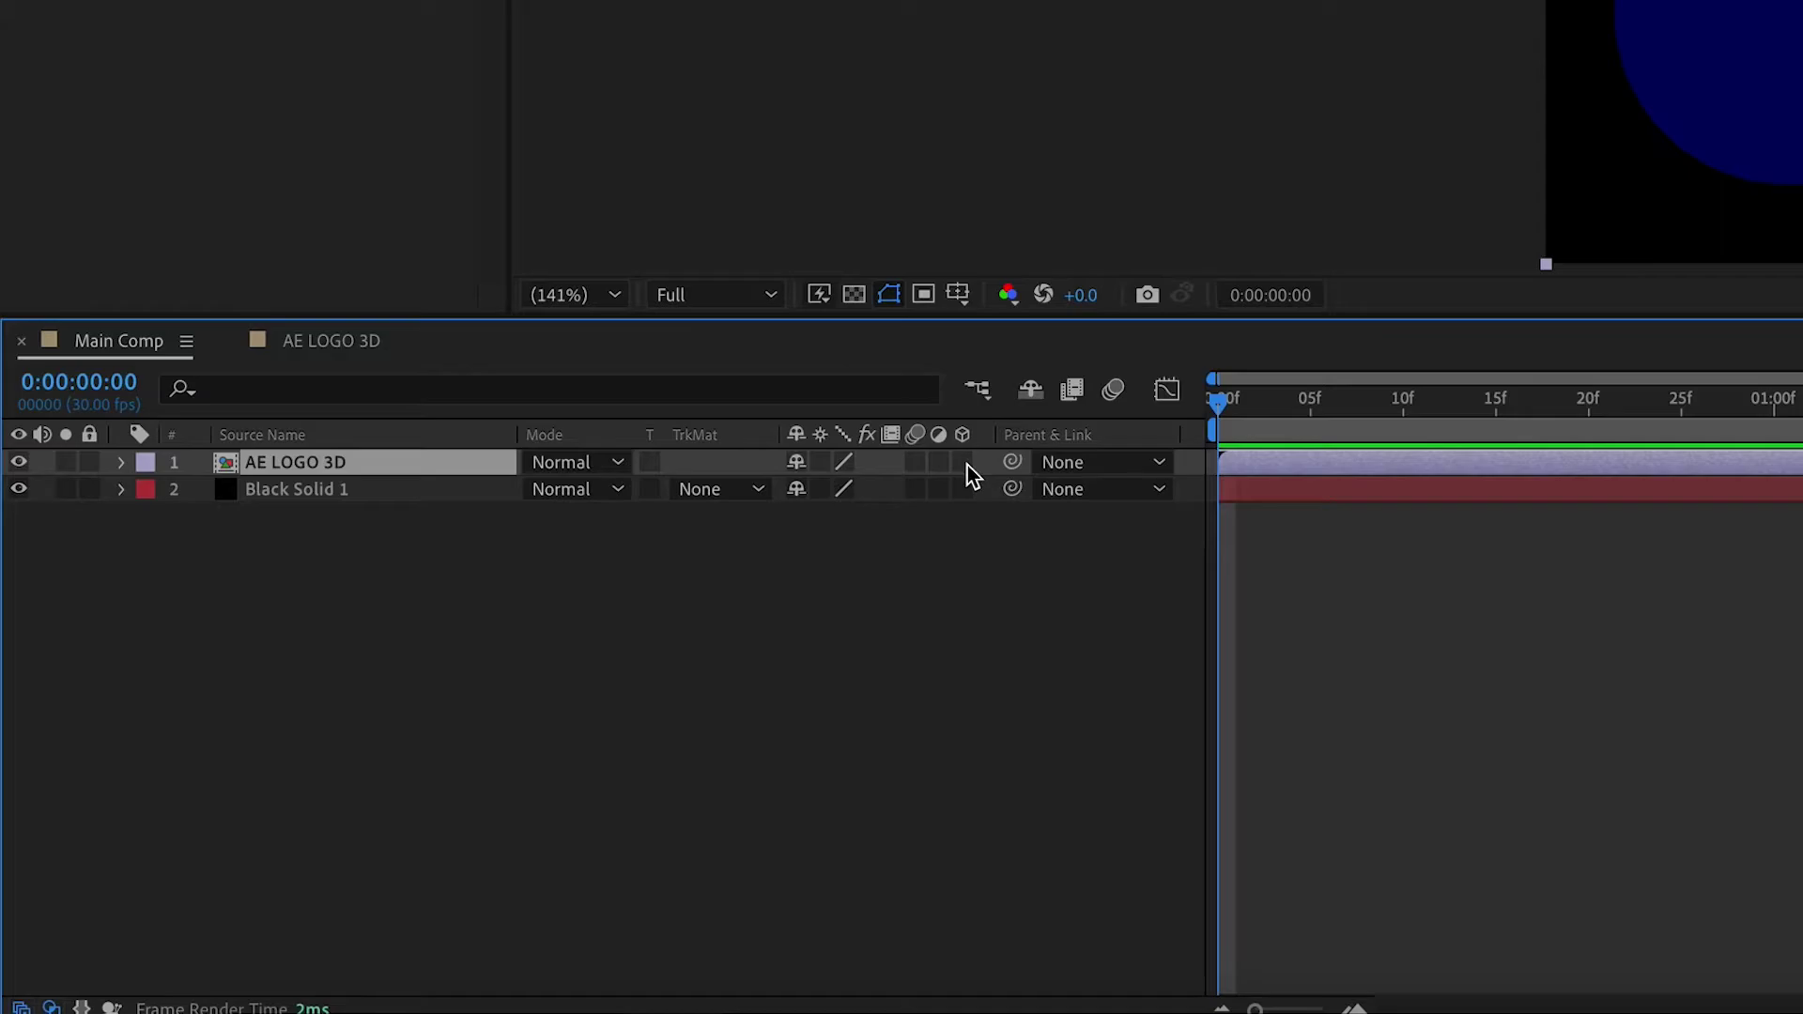
{"action": "left_click", "coordinate": [965, 463]}
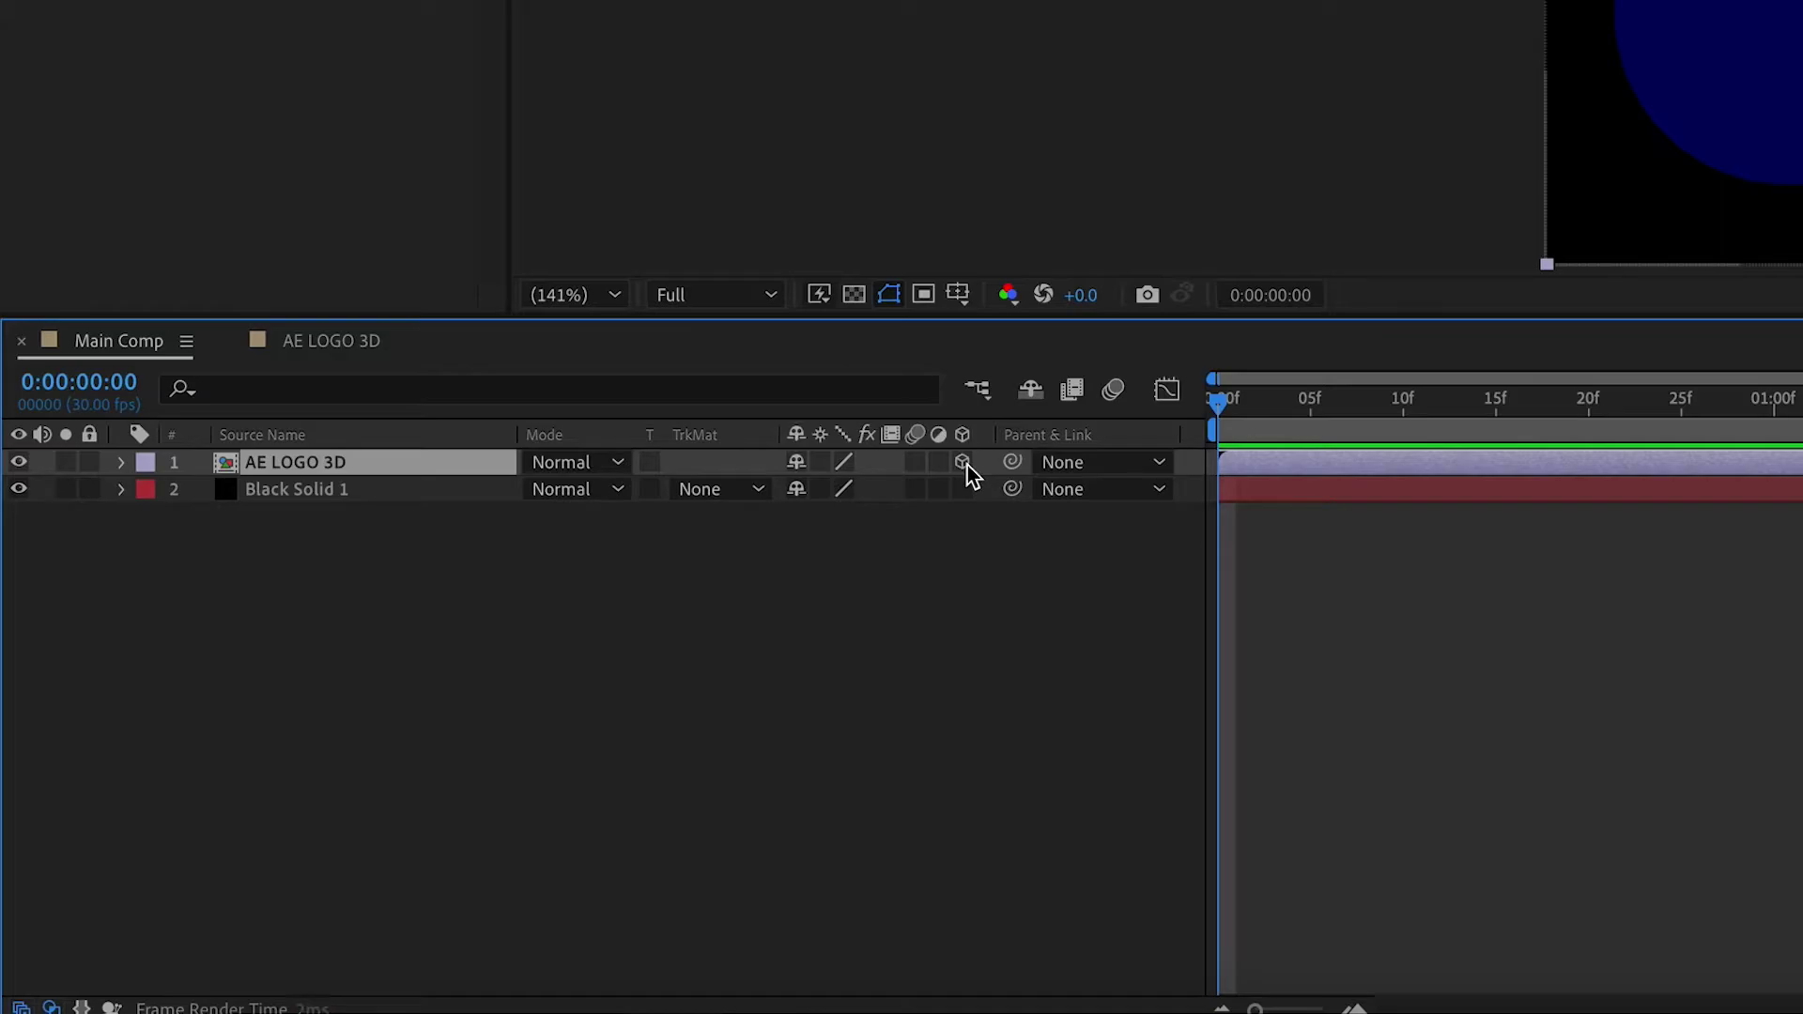
{"action": "left_click", "coordinate": [821, 462]}
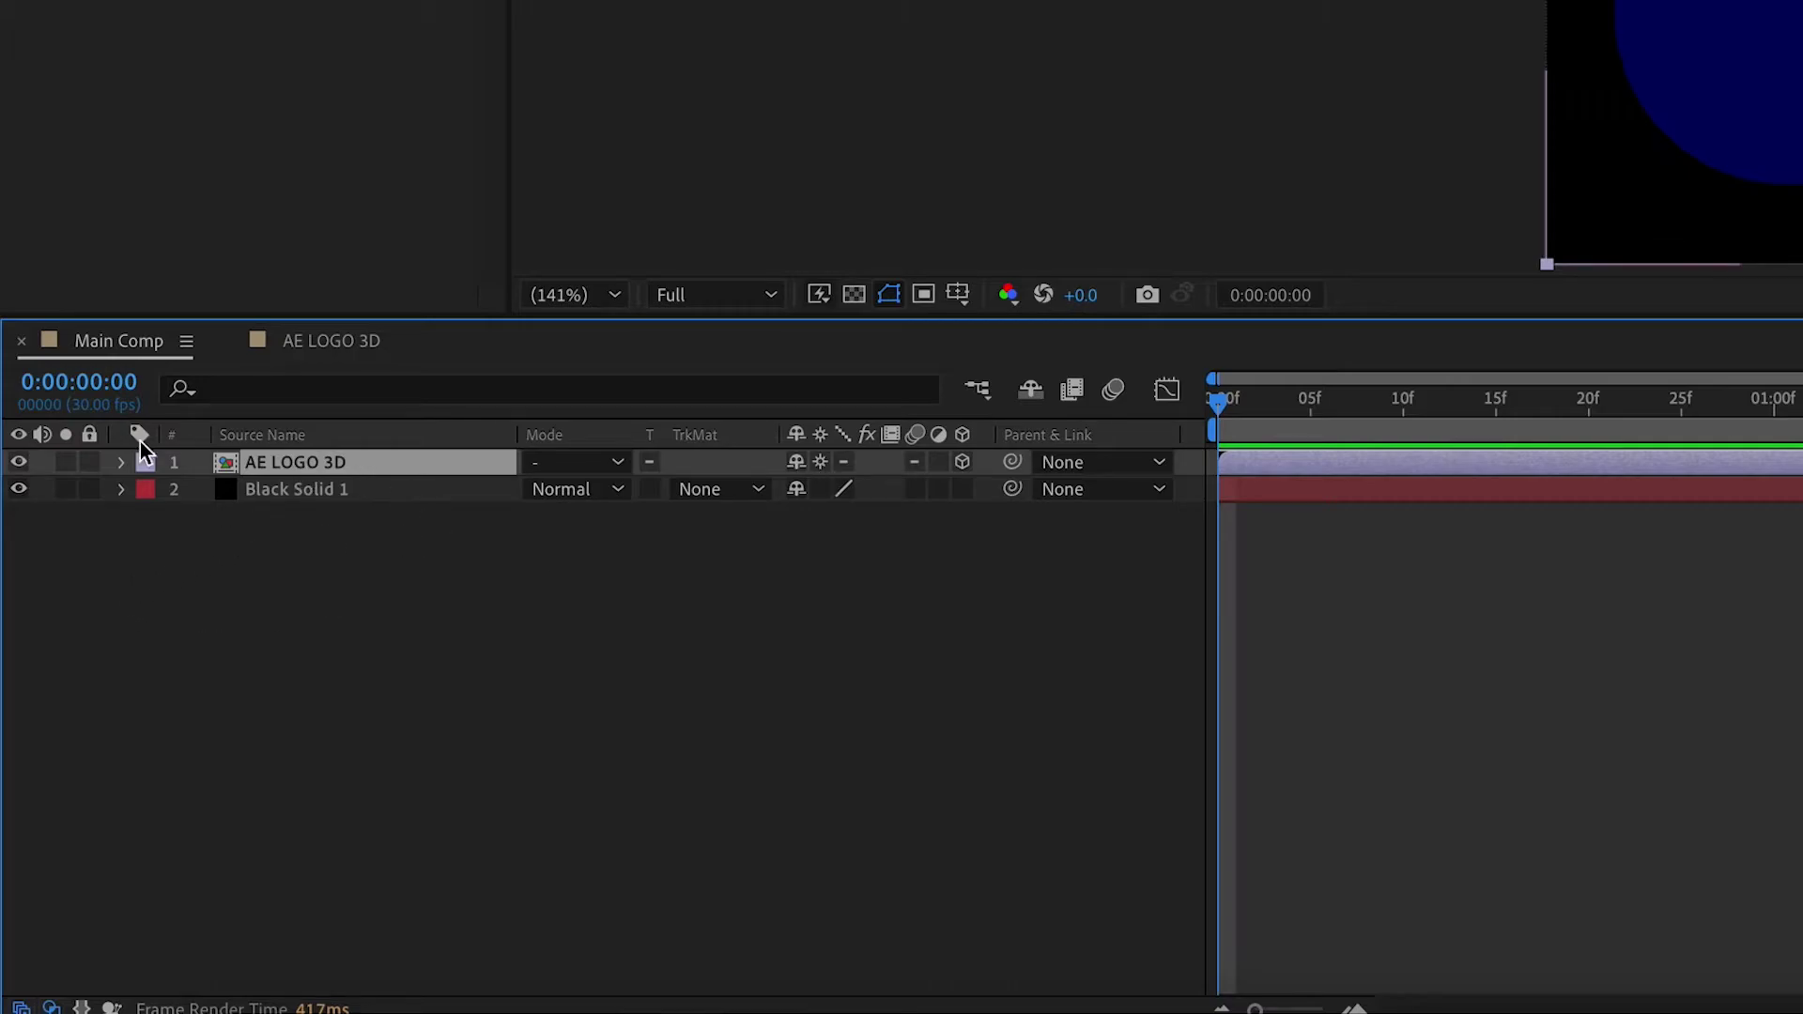
- Expand the AE LOGO 3D layer's Transform properties and test X and Y rotation, undoing both
{"action": "left_click", "coordinate": [122, 462]}
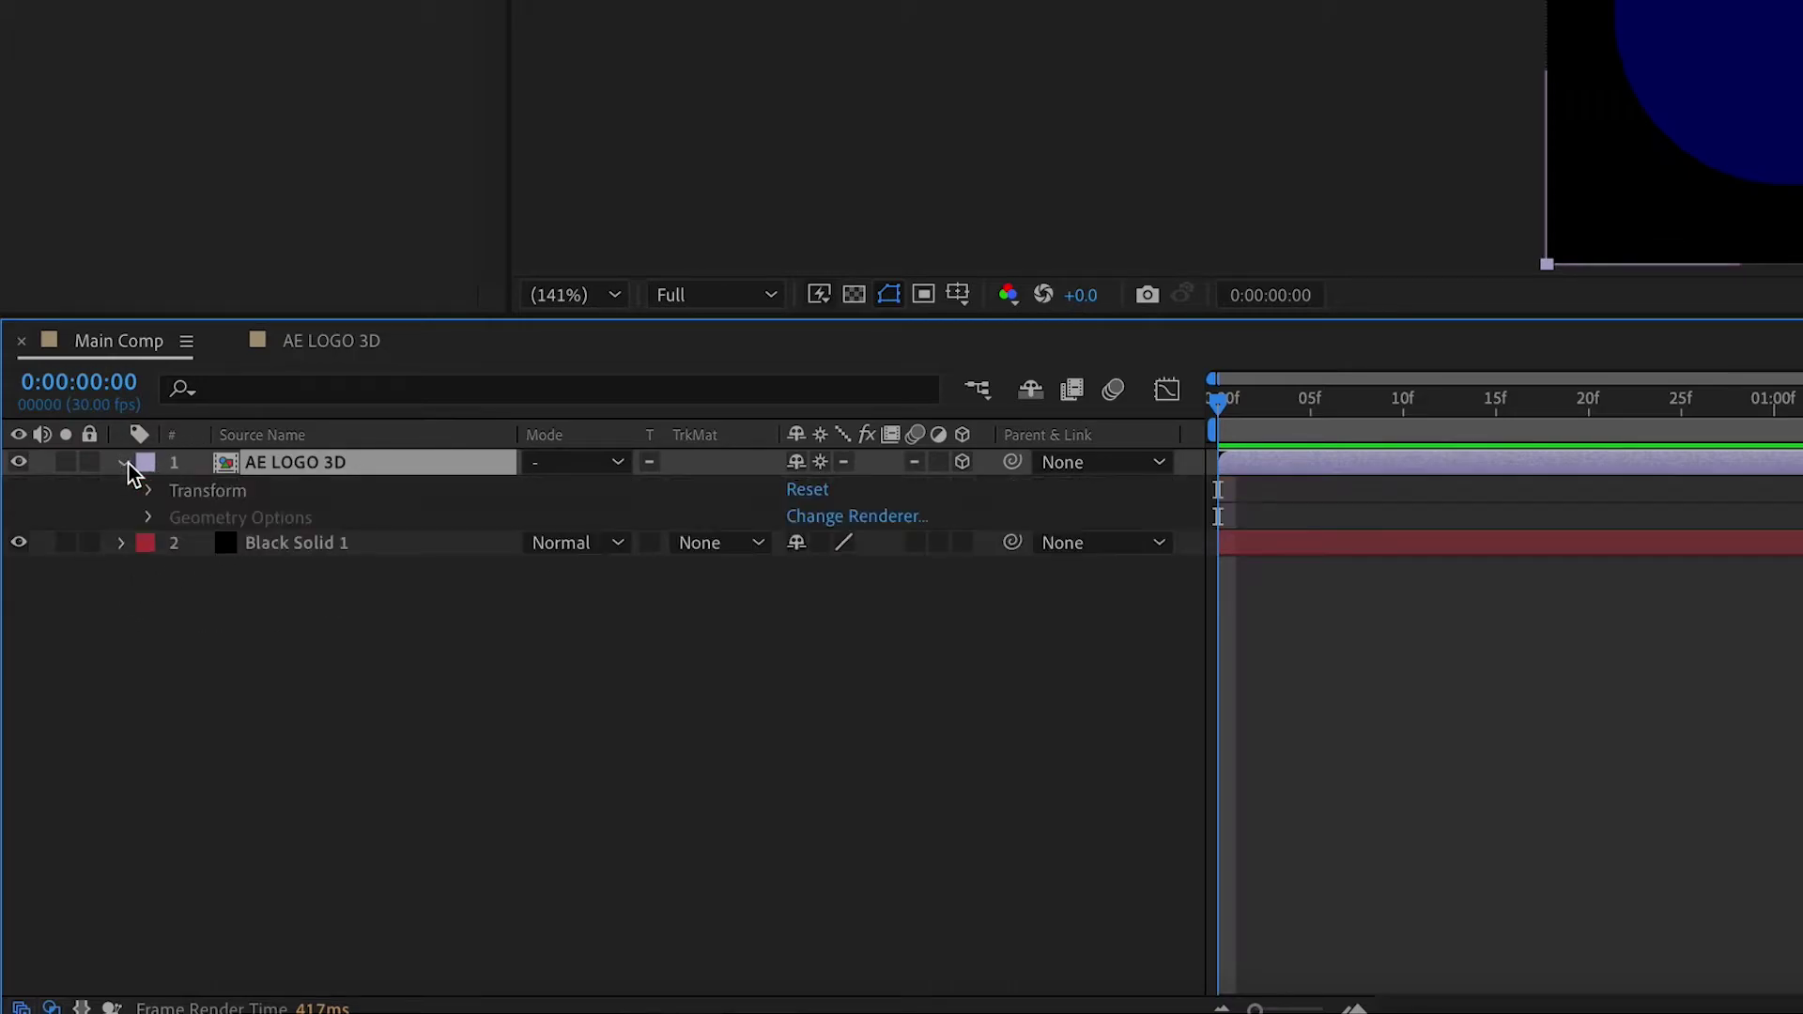
{"action": "left_click", "coordinate": [145, 491]}
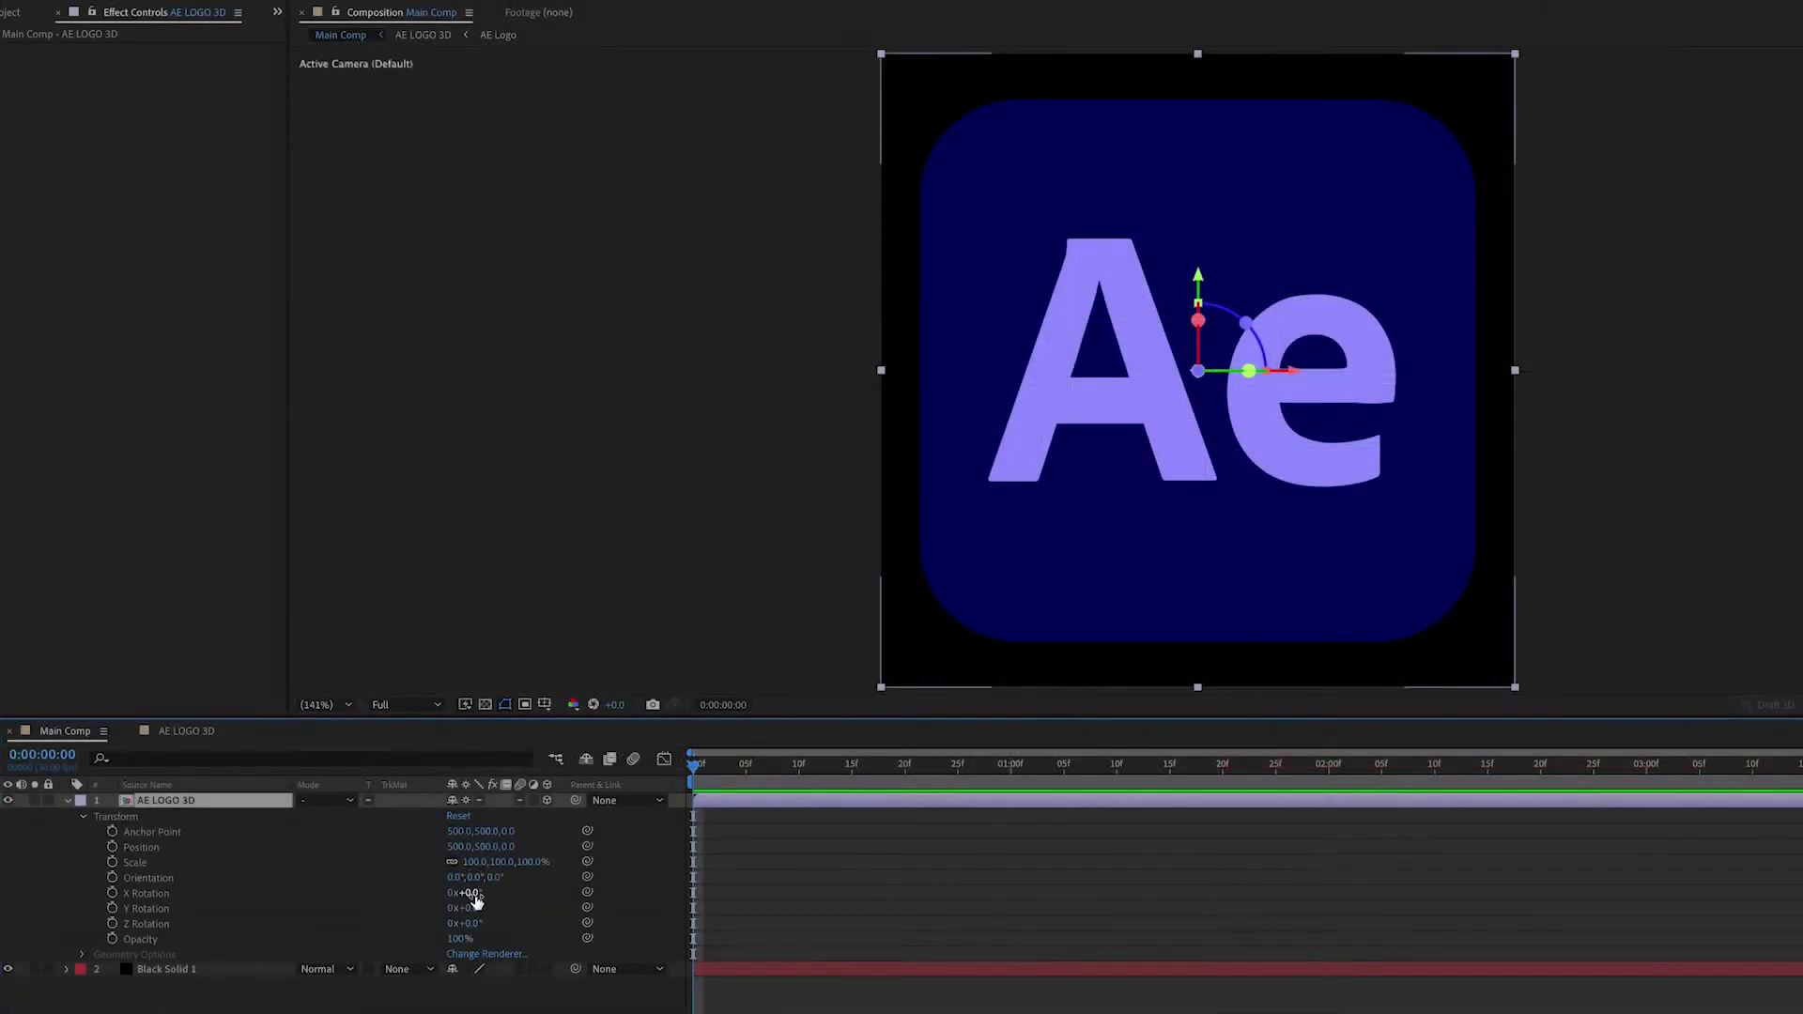
{"action": "left_click_drag", "start_coordinate": [472, 897], "coordinate": [515, 899]}
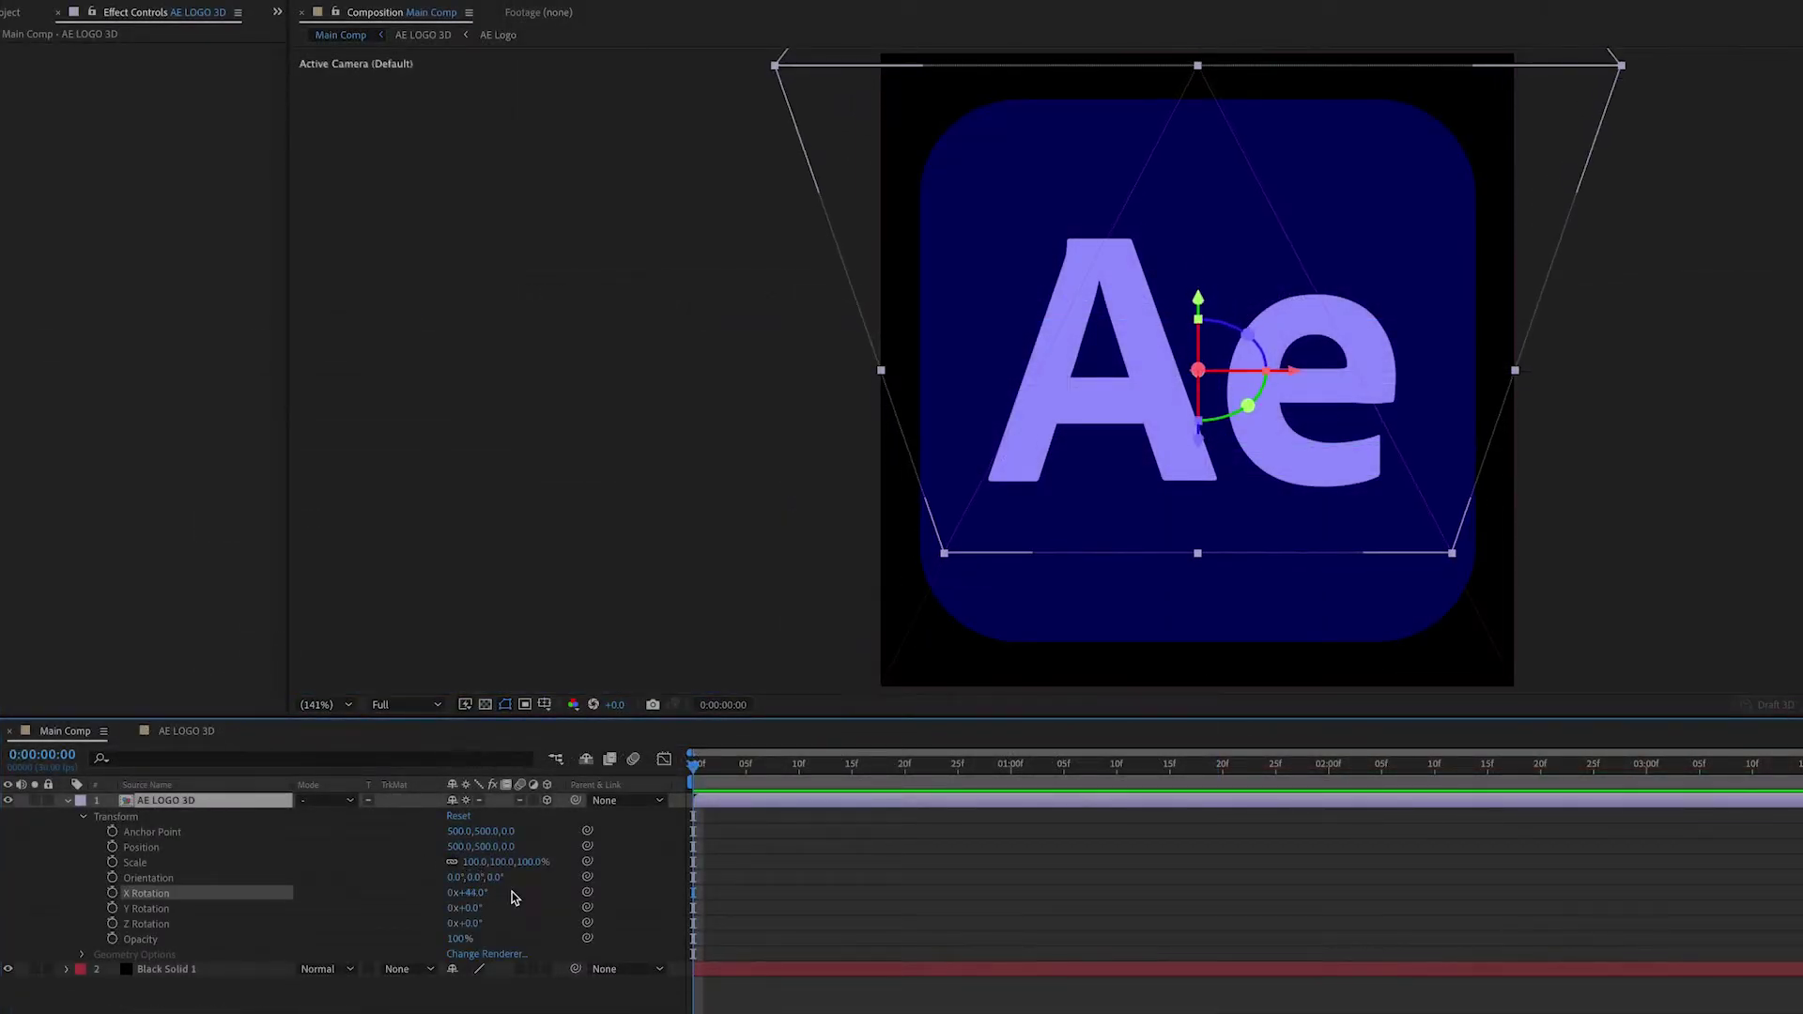
{"action": "key", "text": "ctrl+z"}
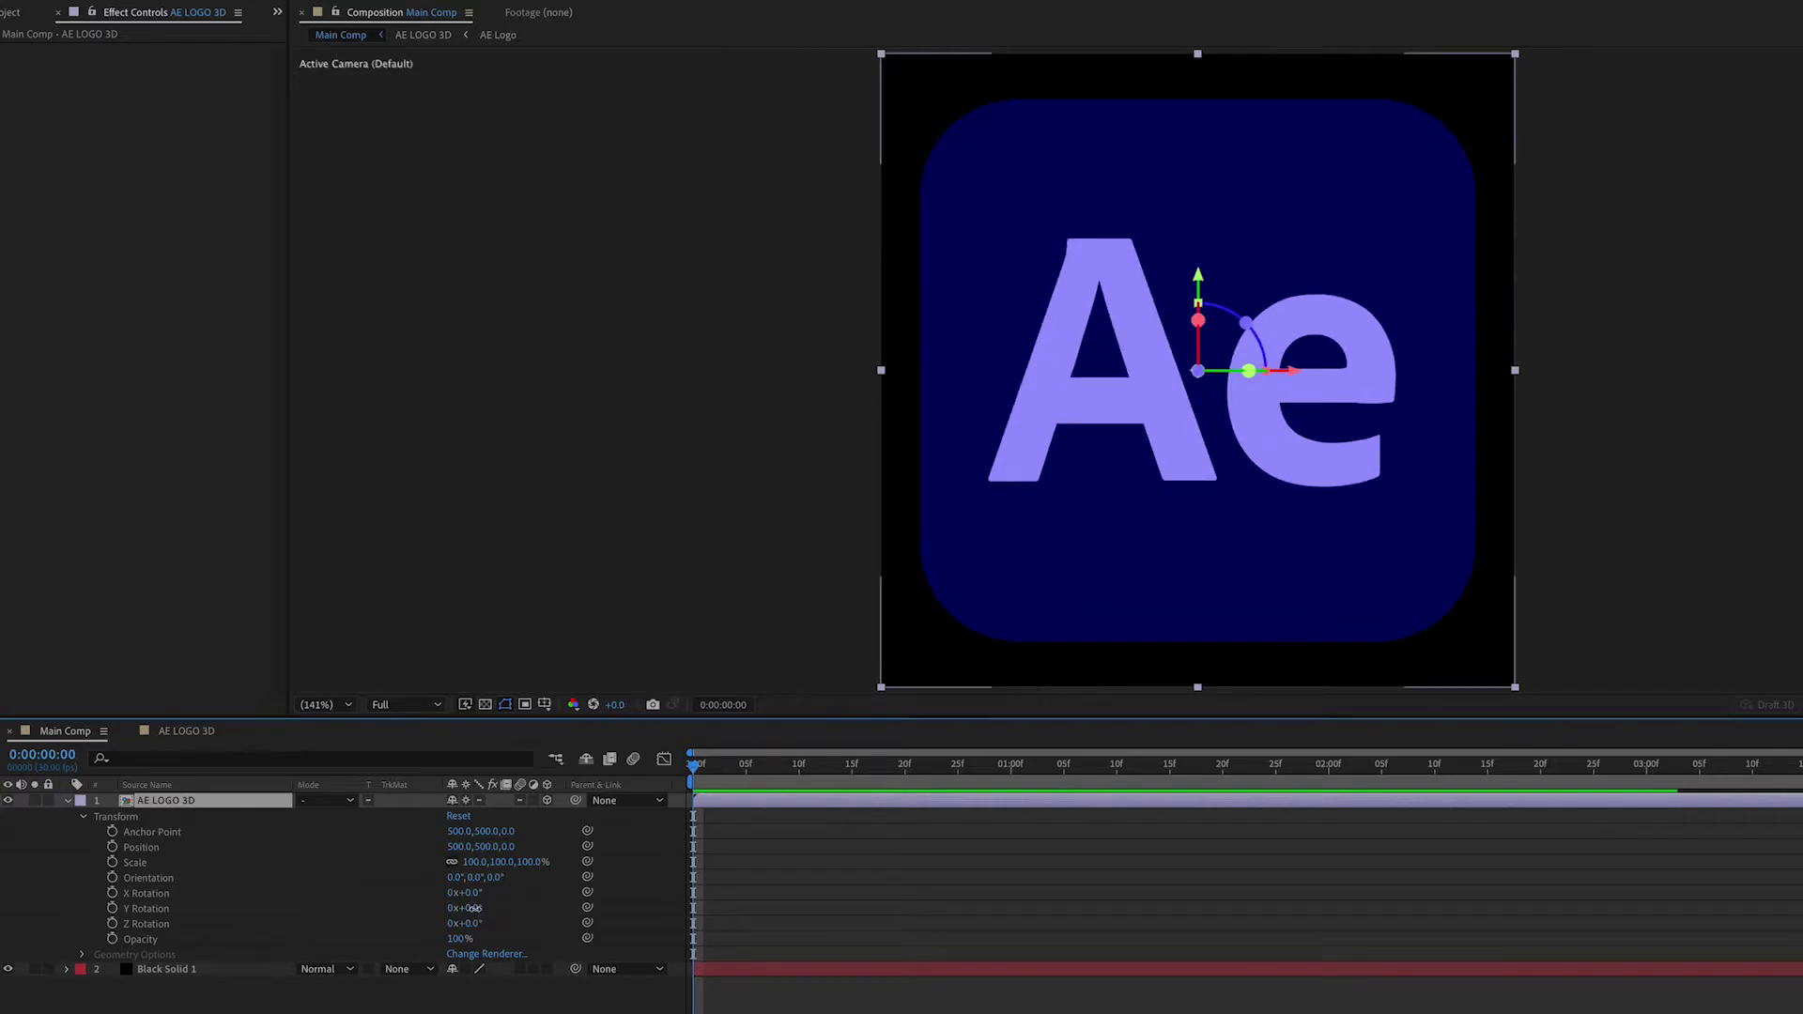
{"action": "left_click_drag", "start_coordinate": [472, 908], "coordinate": [516, 911]}
{"action": "key", "text": "ctrl+z"}
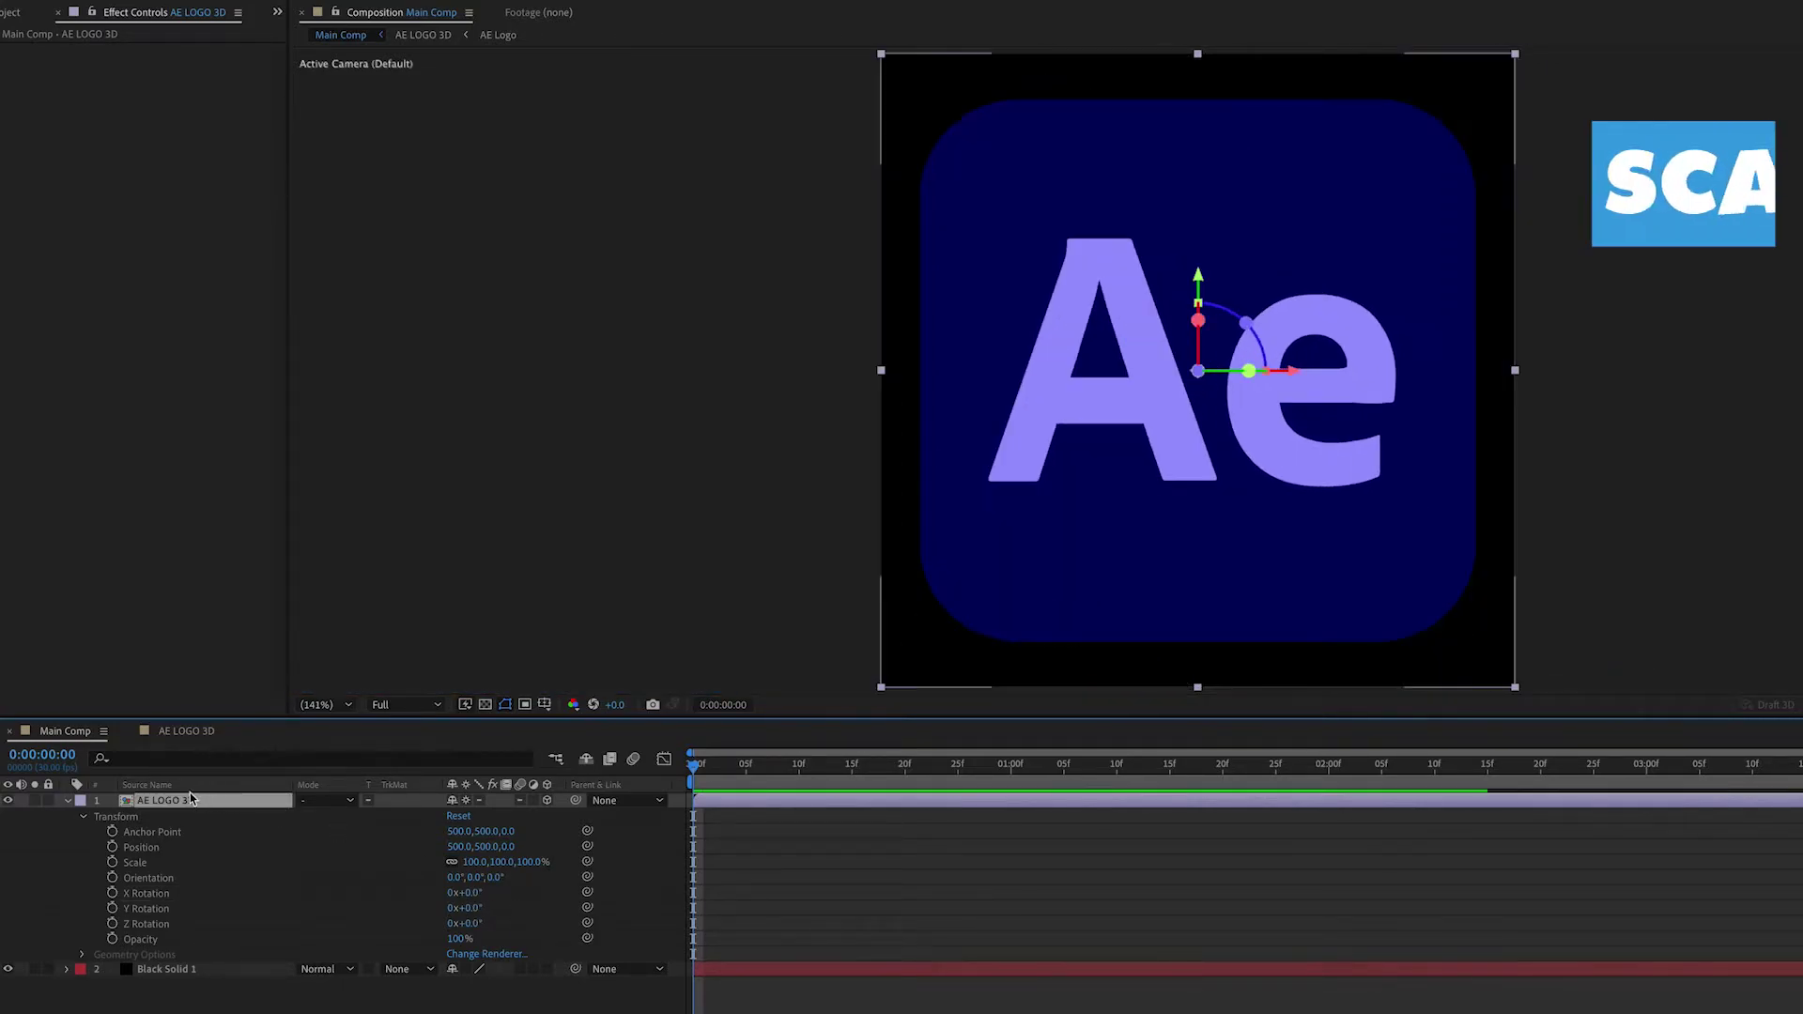
- Set the AE LOGO 3D layer's Scale to 70% and redisplay its full Transform properties
{"action": "key", "text": "s"}
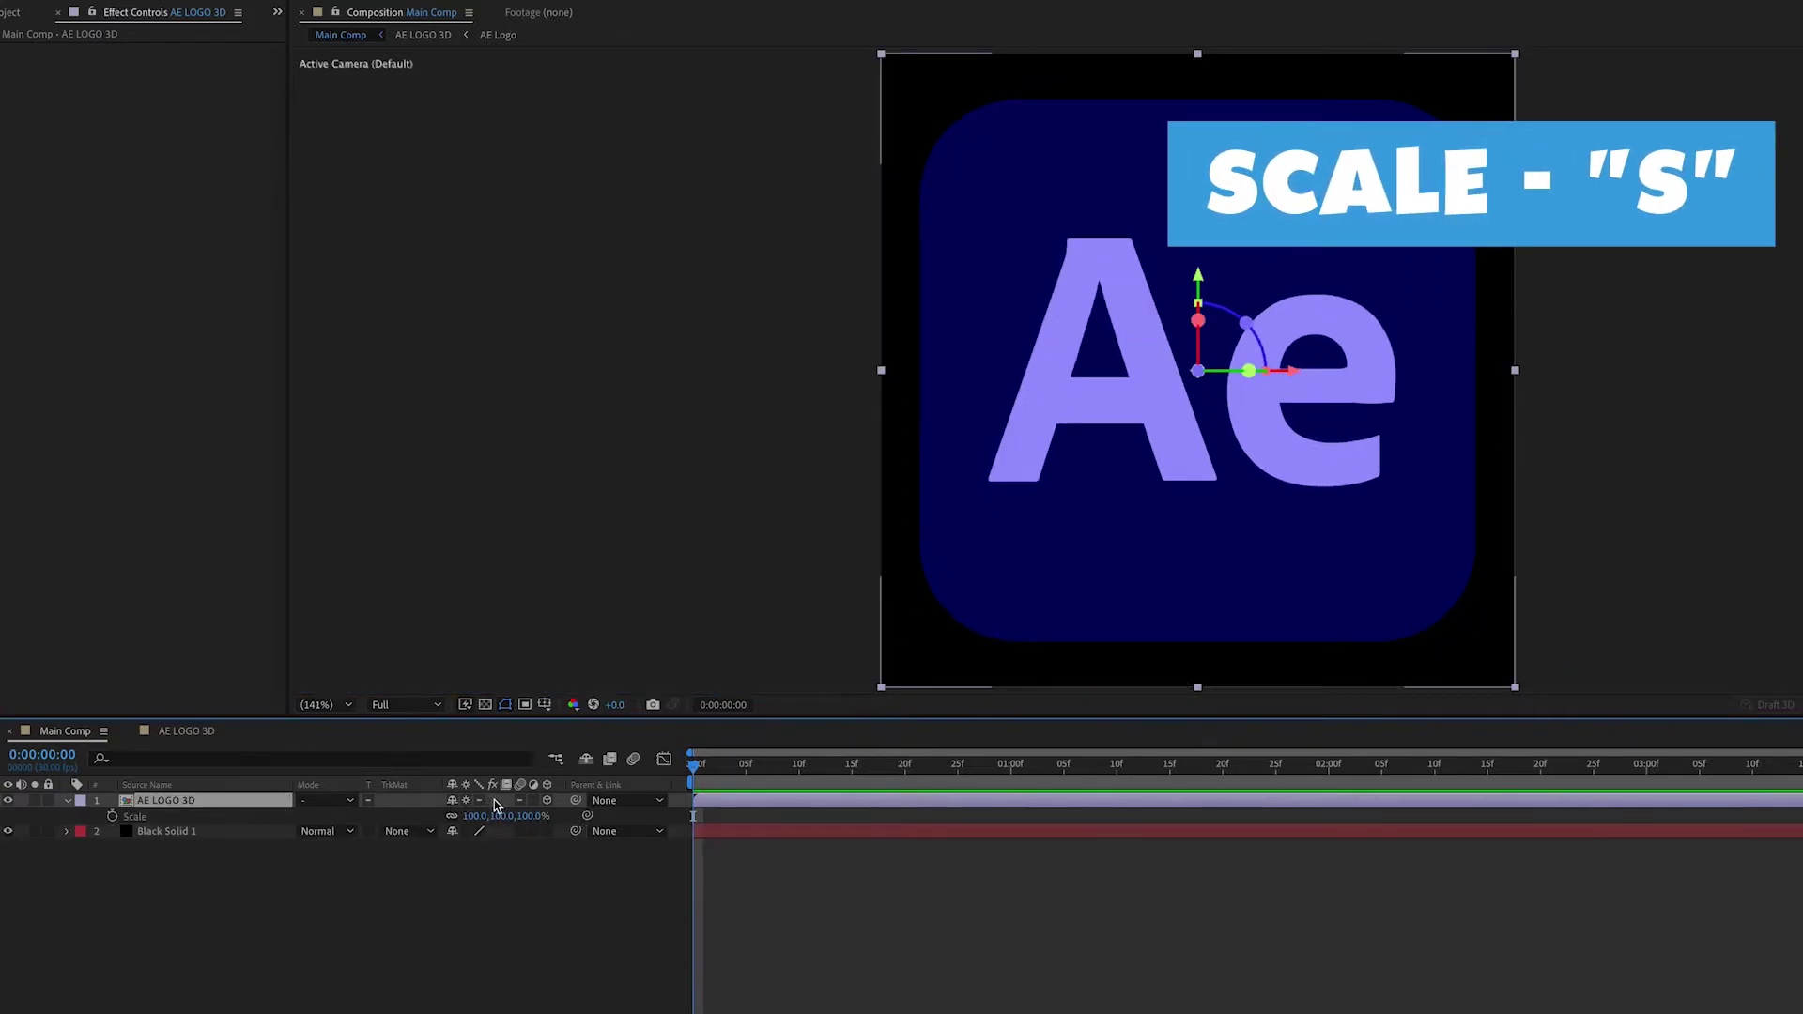
{"action": "left_click_drag", "start_coordinate": [475, 816], "coordinate": [470, 822]}
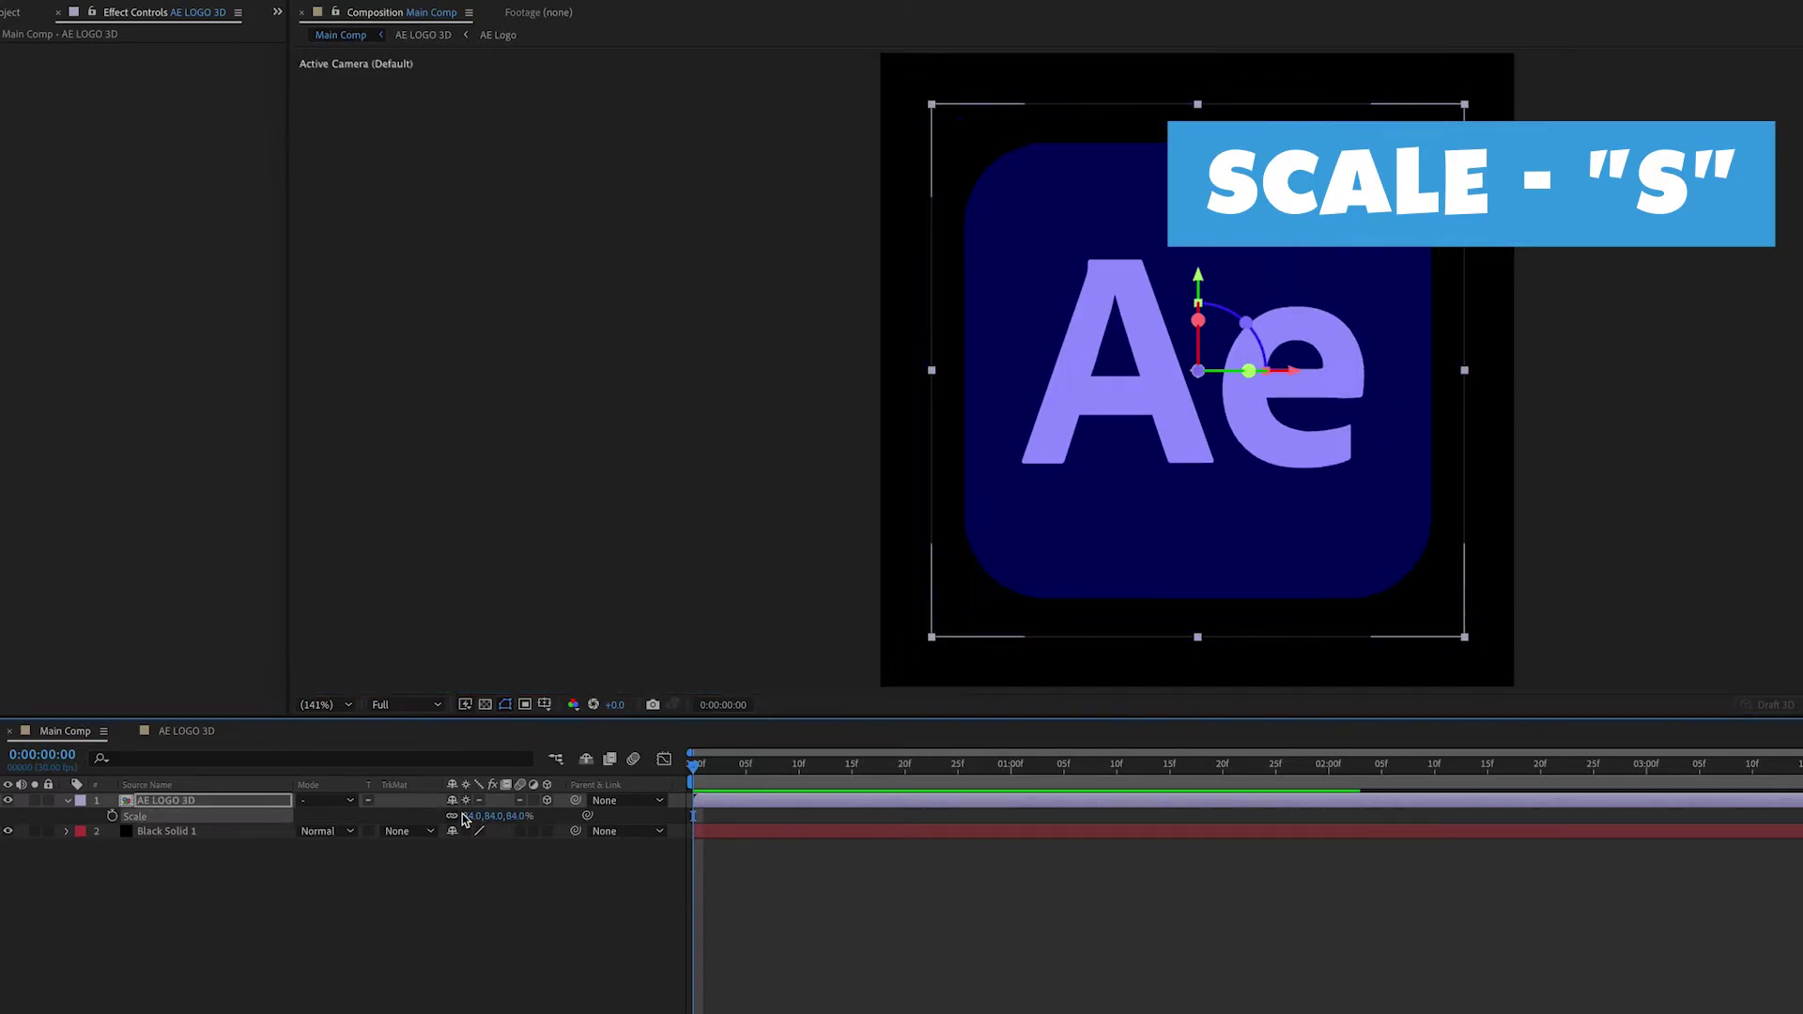
{"action": "left_click", "coordinate": [472, 816]}
{"action": "type", "text": "70"}
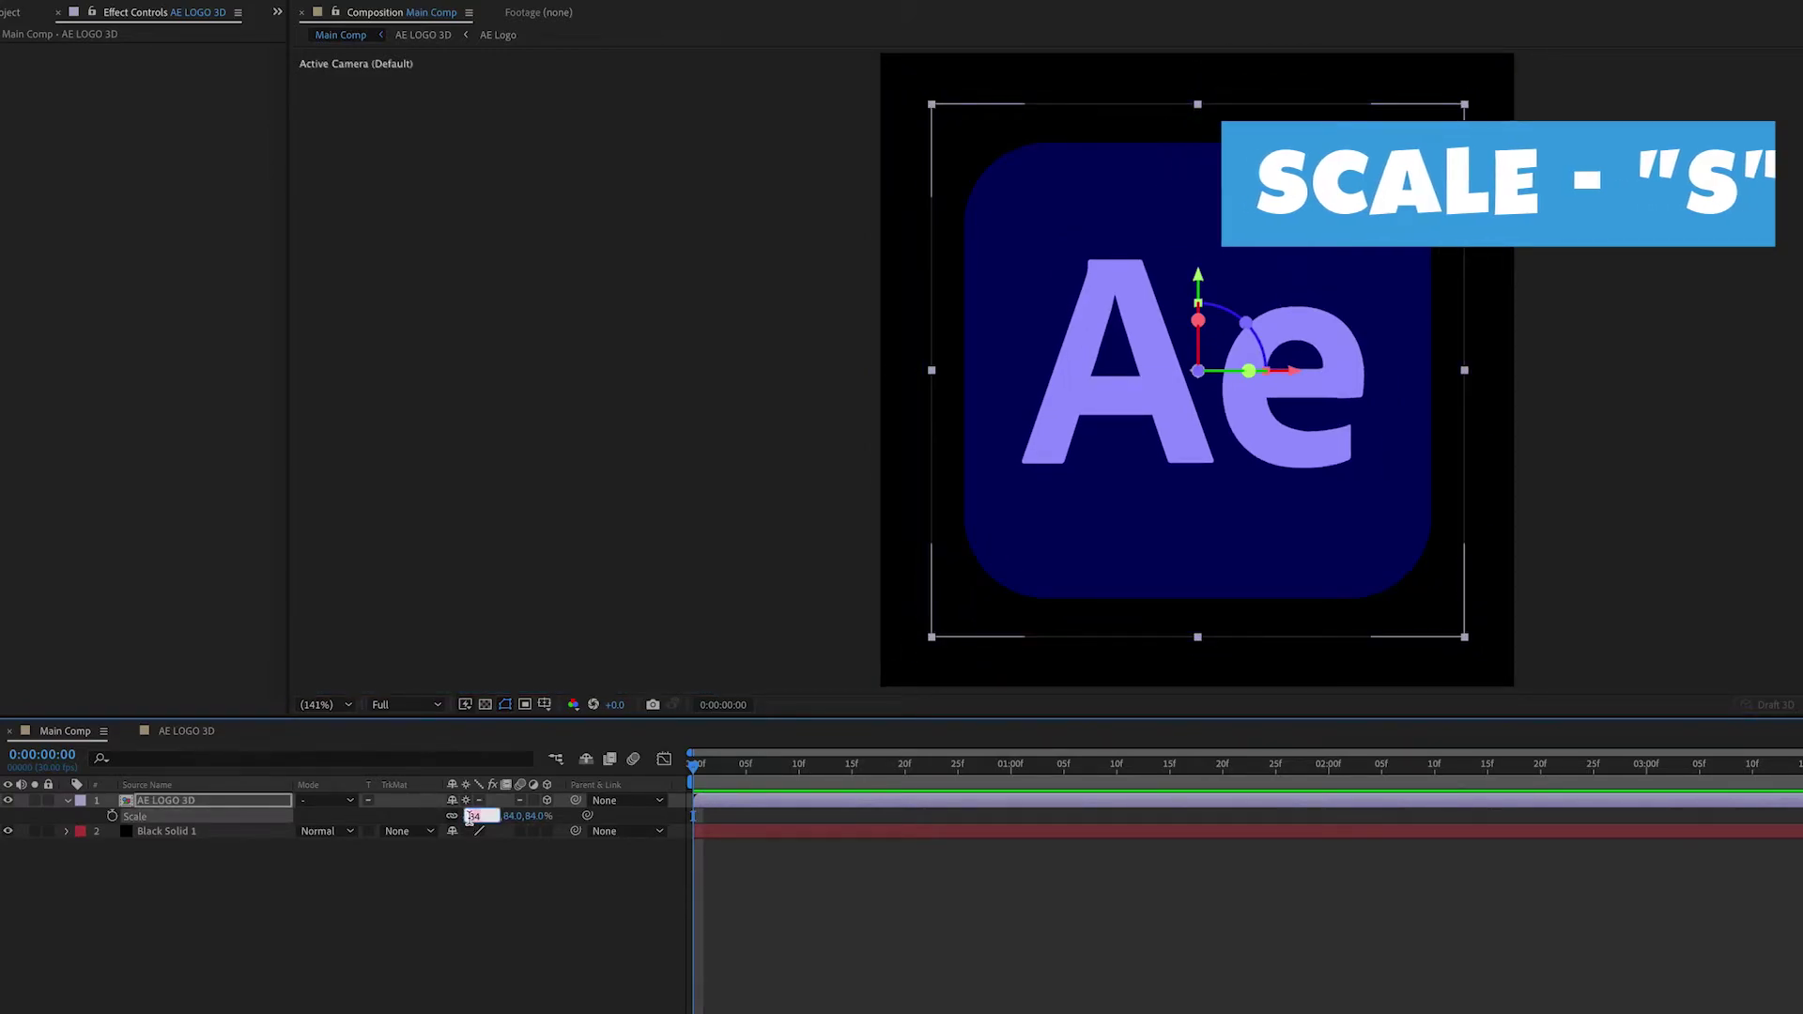
{"action": "key", "text": "Return"}
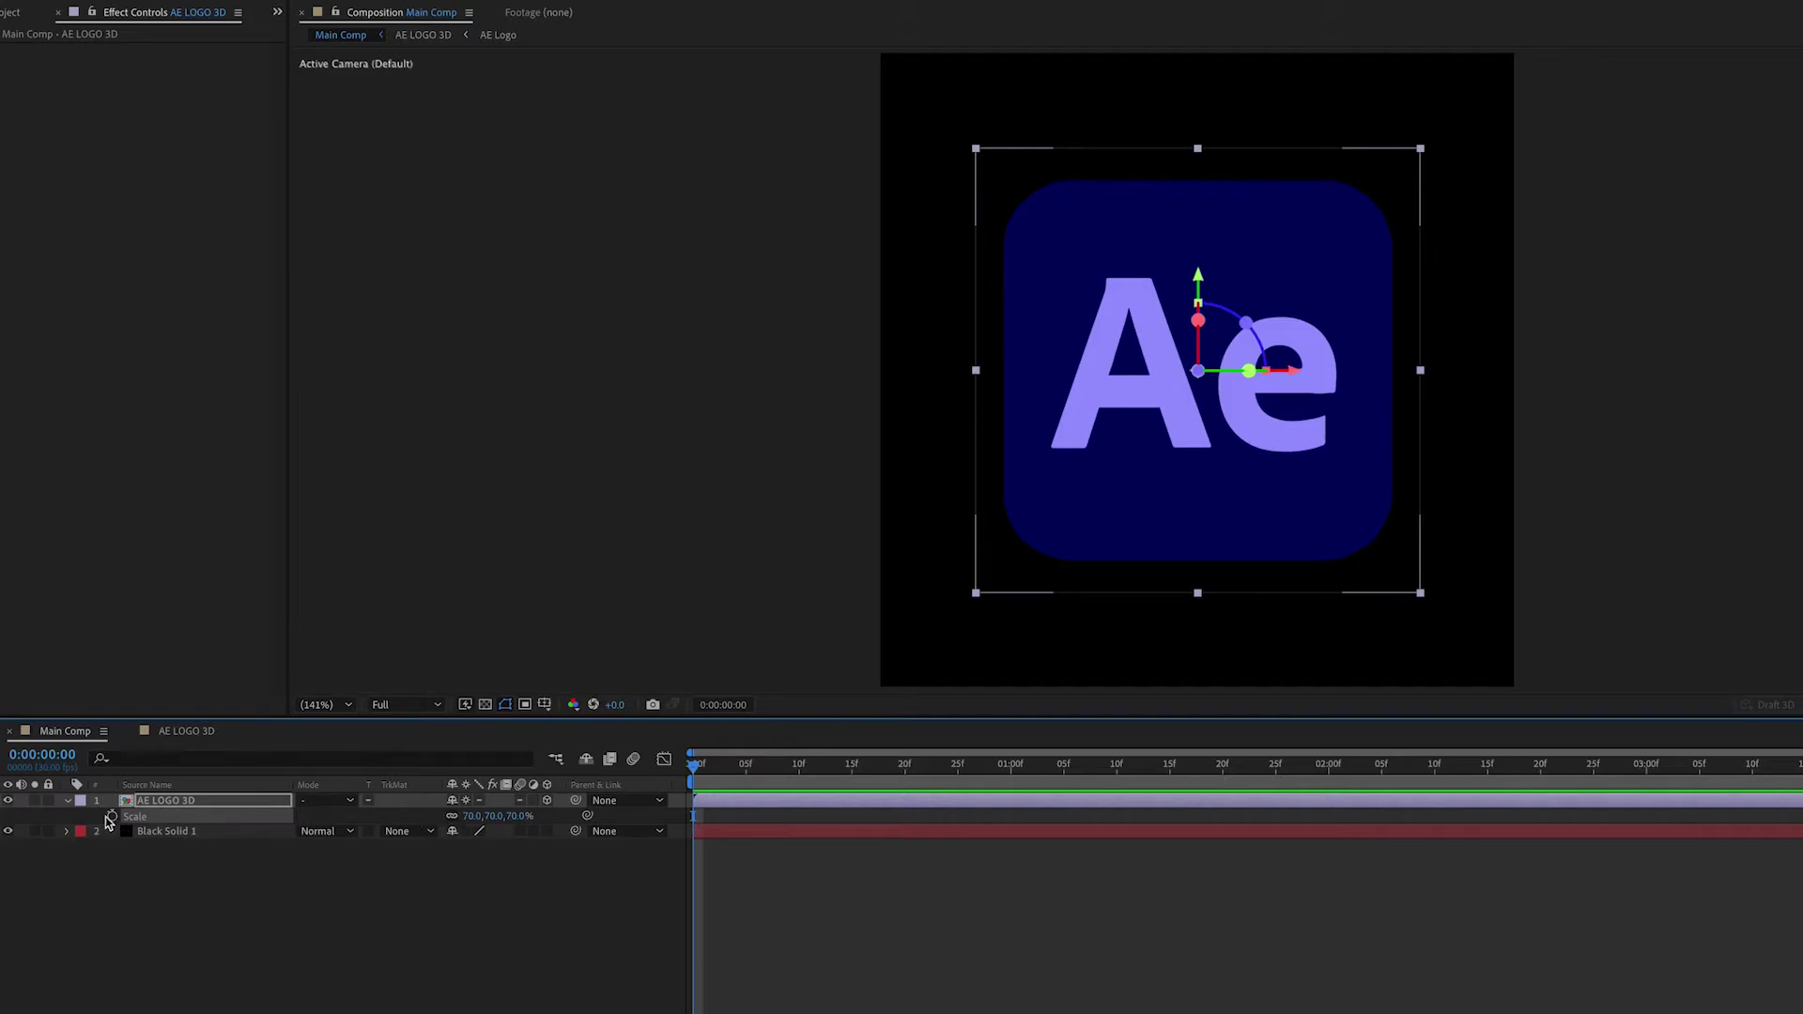
{"action": "left_click", "coordinate": [66, 802]}
{"action": "left_click", "coordinate": [66, 802]}
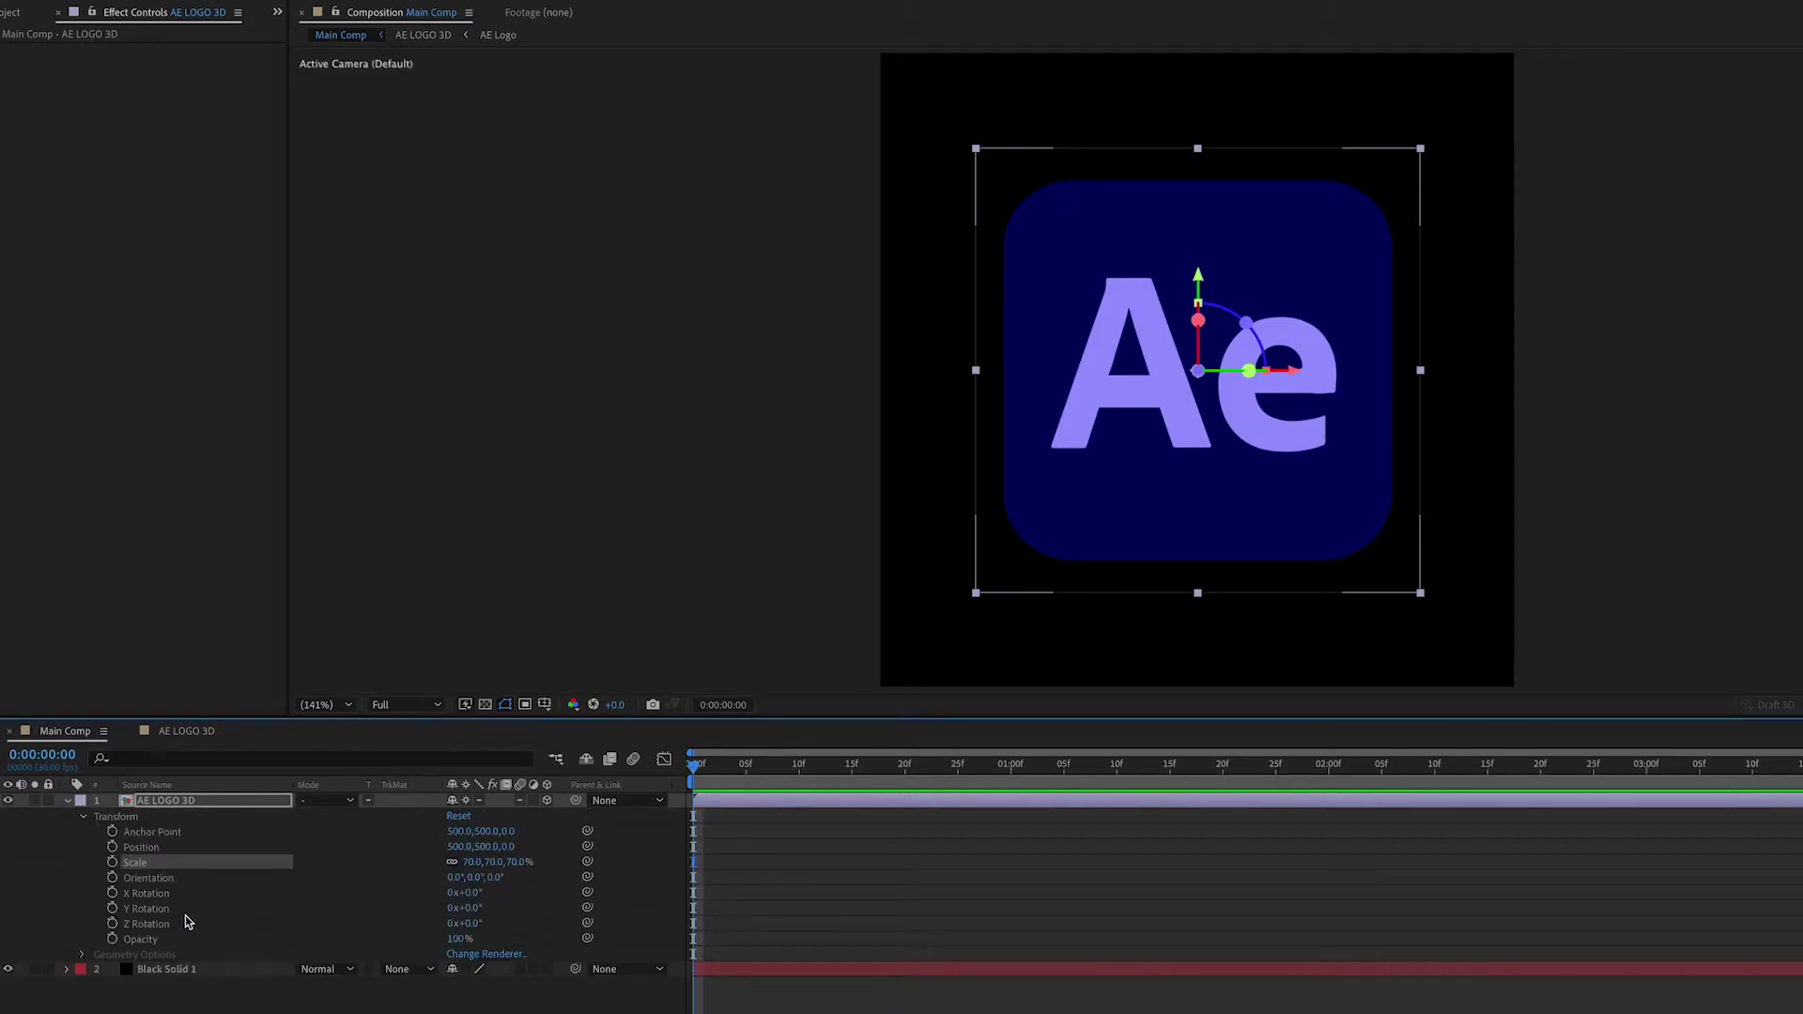
- Keyframe Y Rotation from 0x+0.0° at frame 0 to 1x+0.0° at 2:00, then preview the spin
{"action": "left_click", "coordinate": [112, 909]}
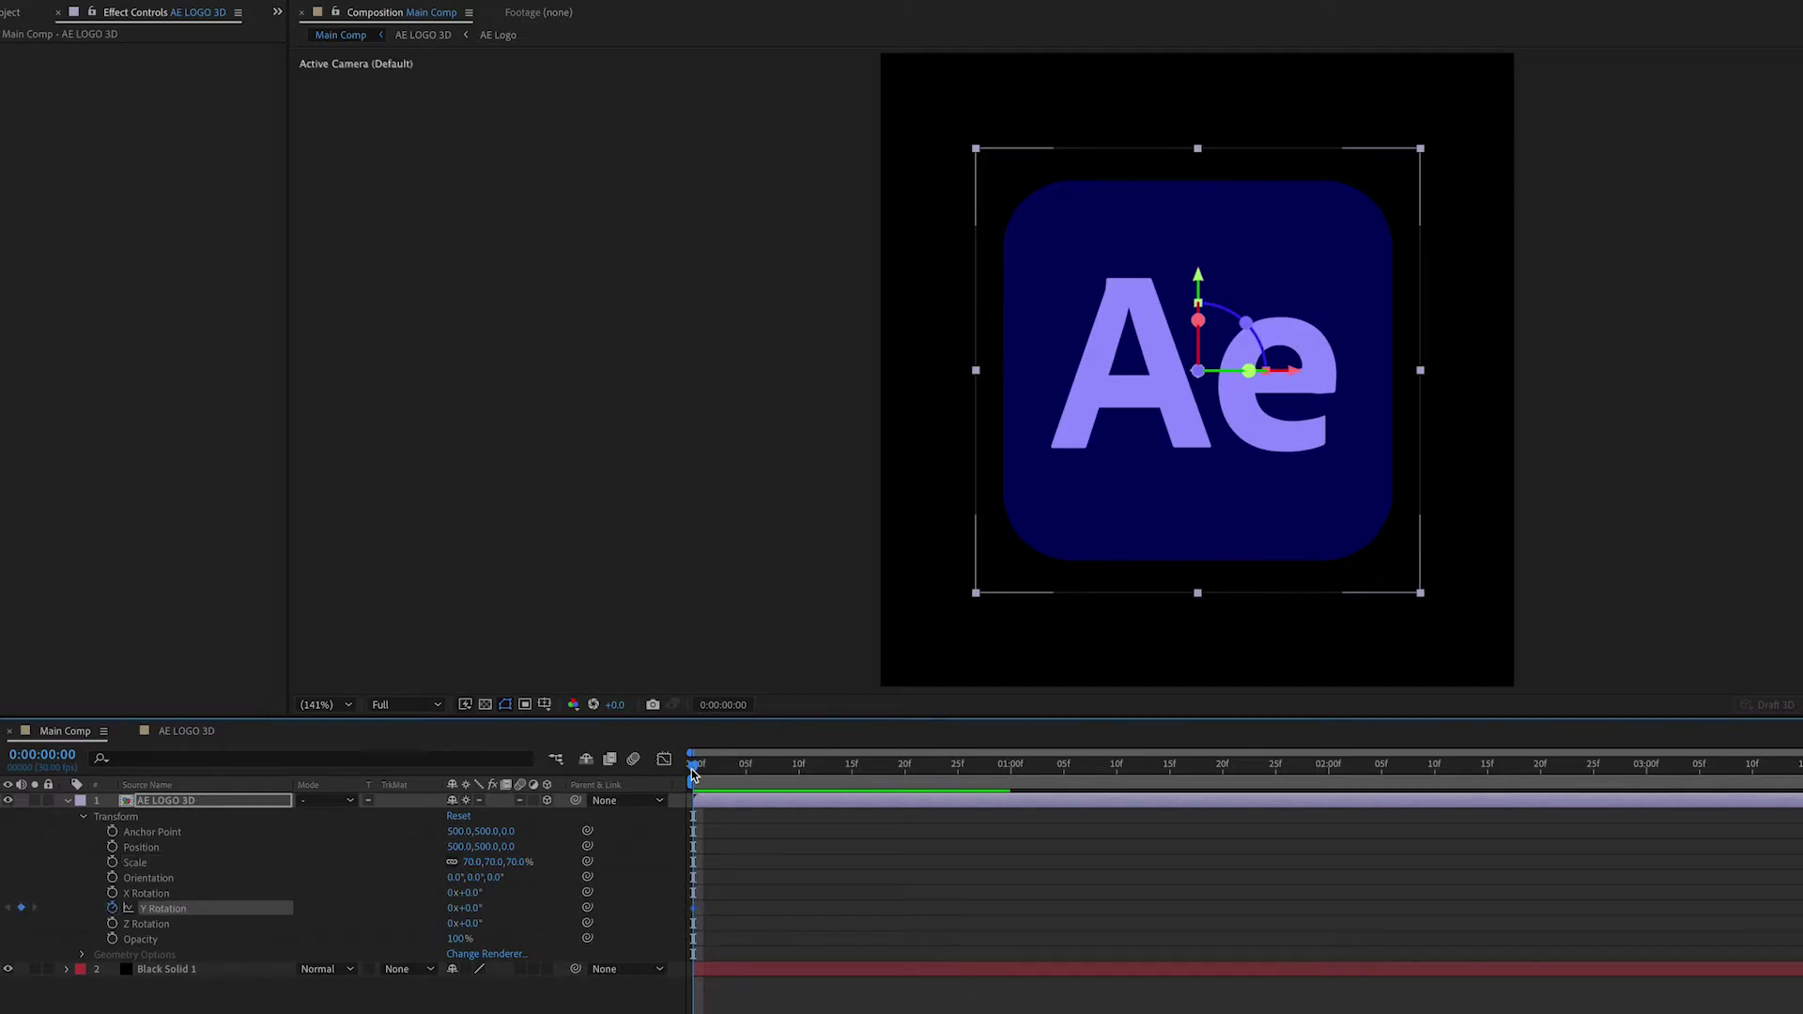
{"action": "left_click_drag", "start_coordinate": [693, 772], "coordinate": [809, 772]}
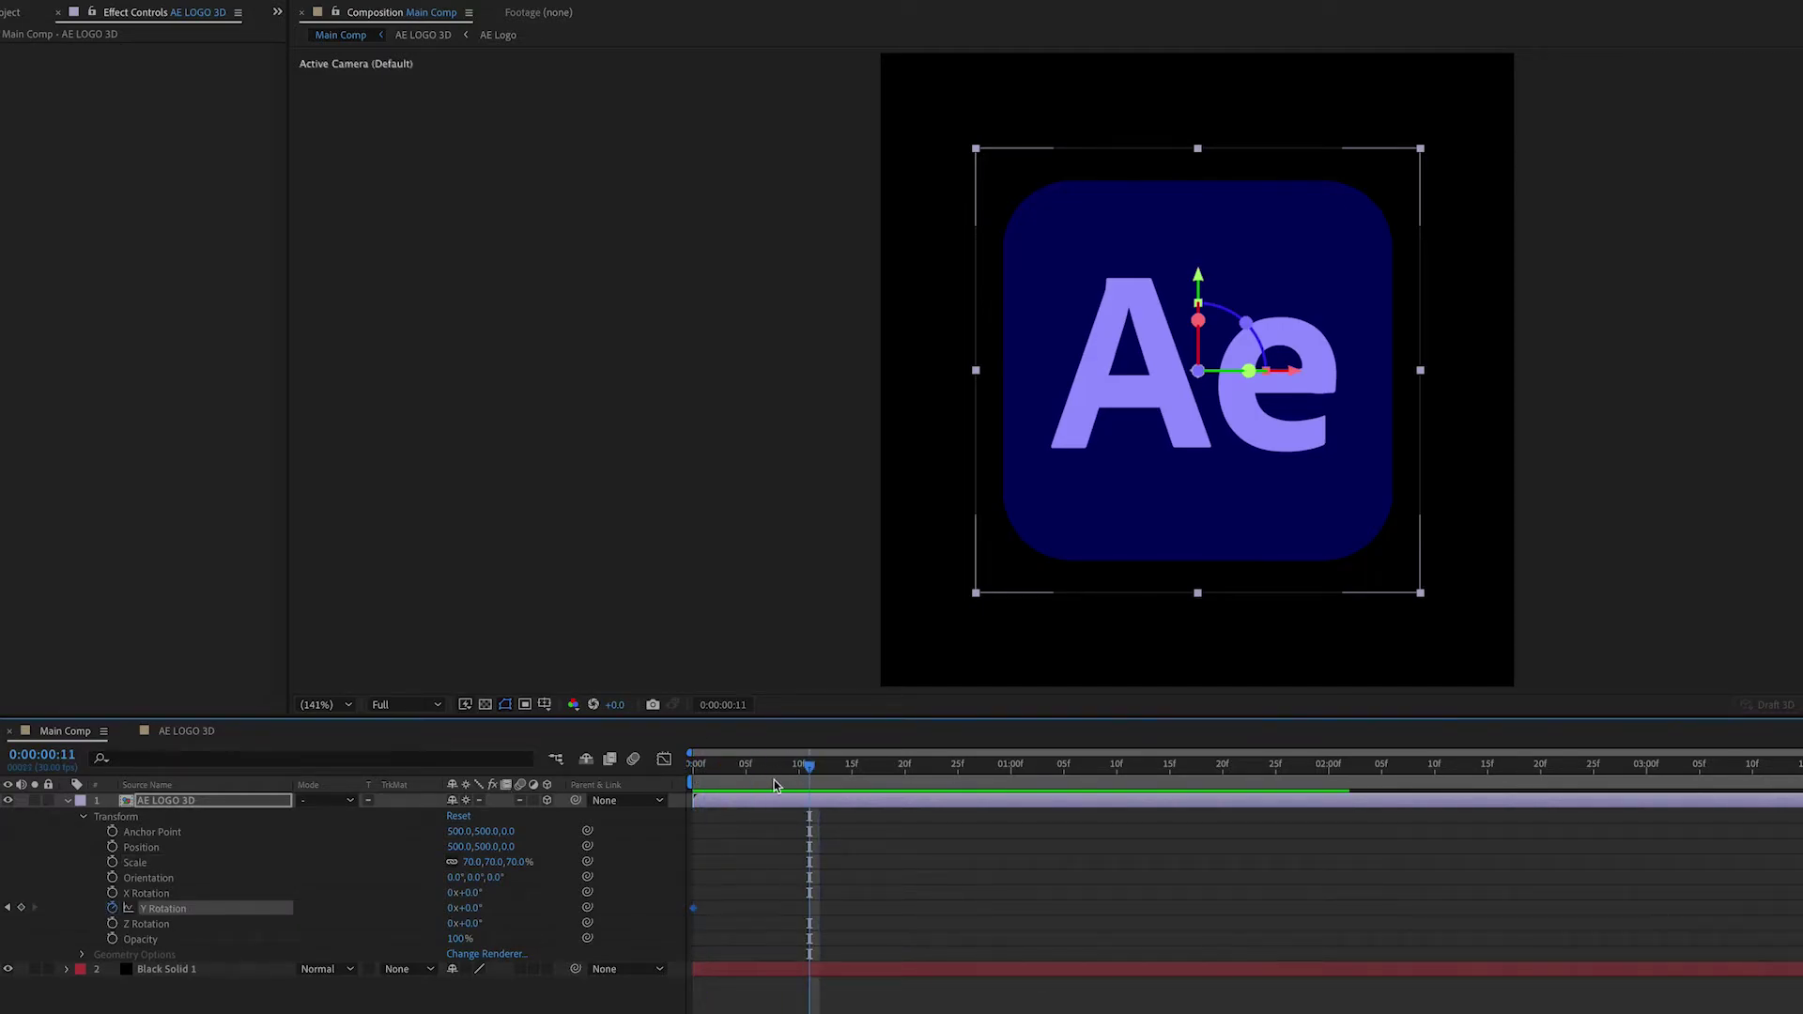
{"action": "left_click", "coordinate": [451, 911]}
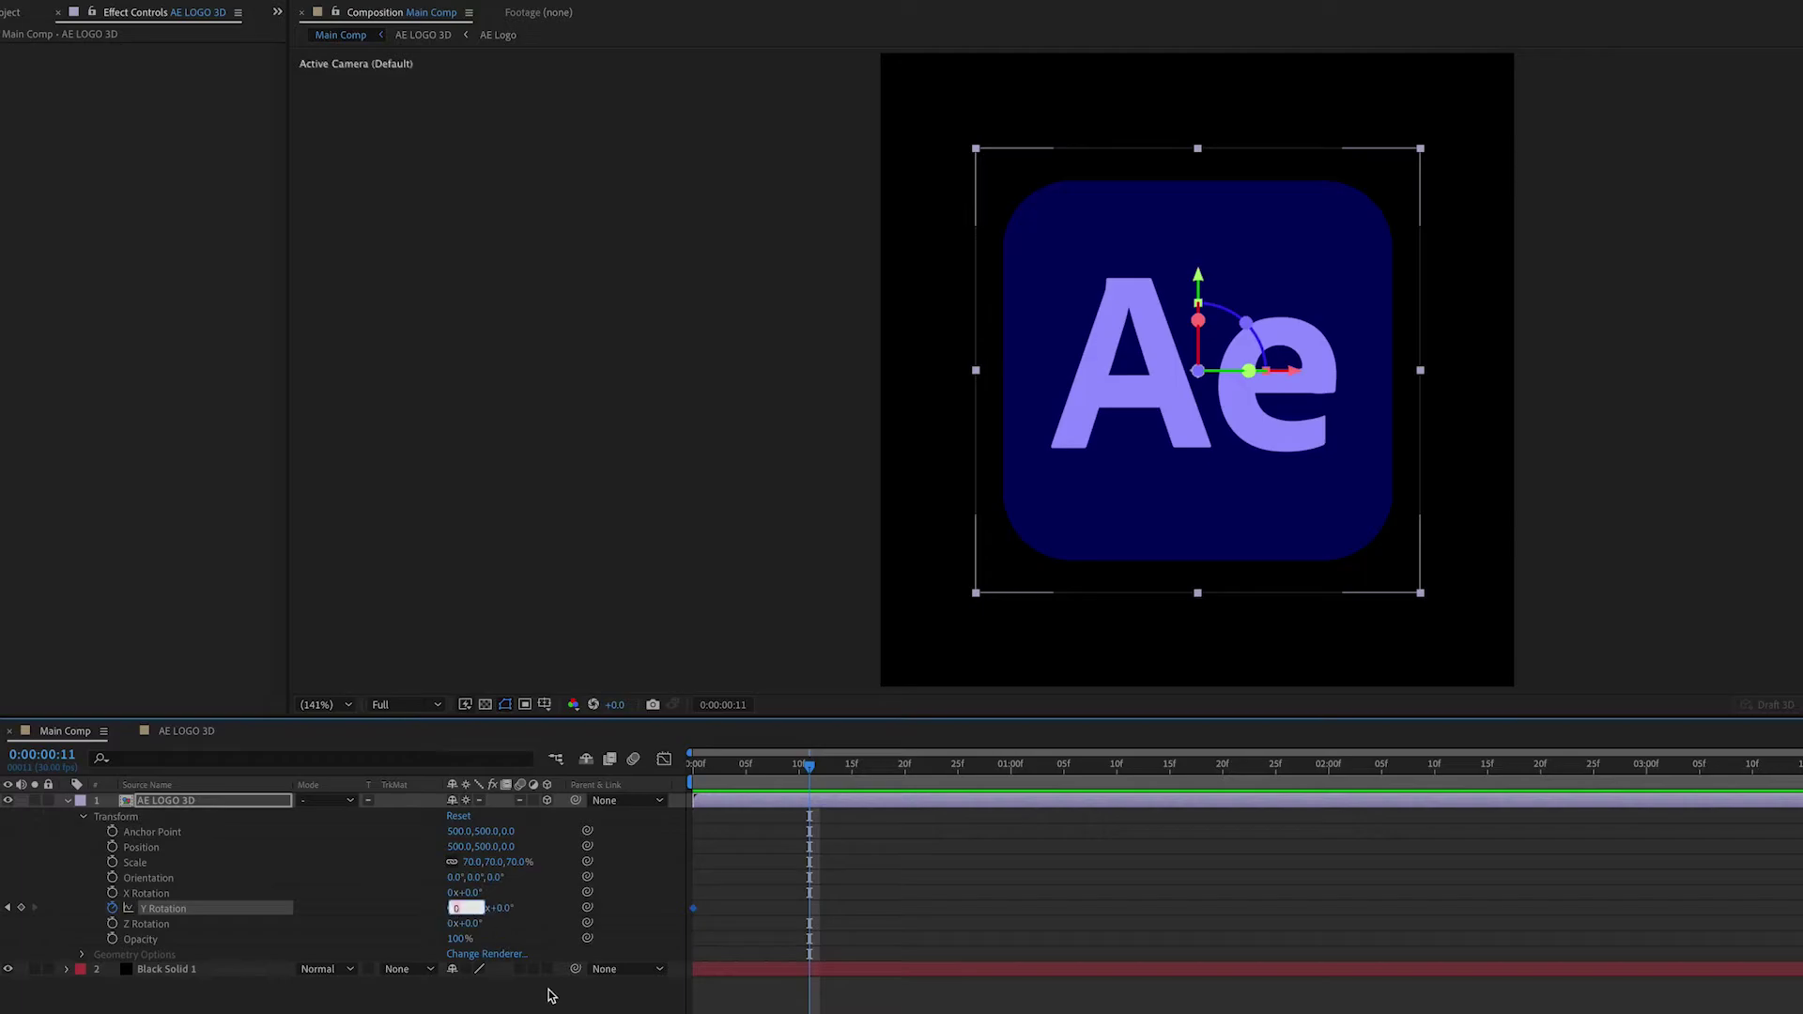
{"action": "type", "text": "1"}
{"action": "key", "text": "Return"}
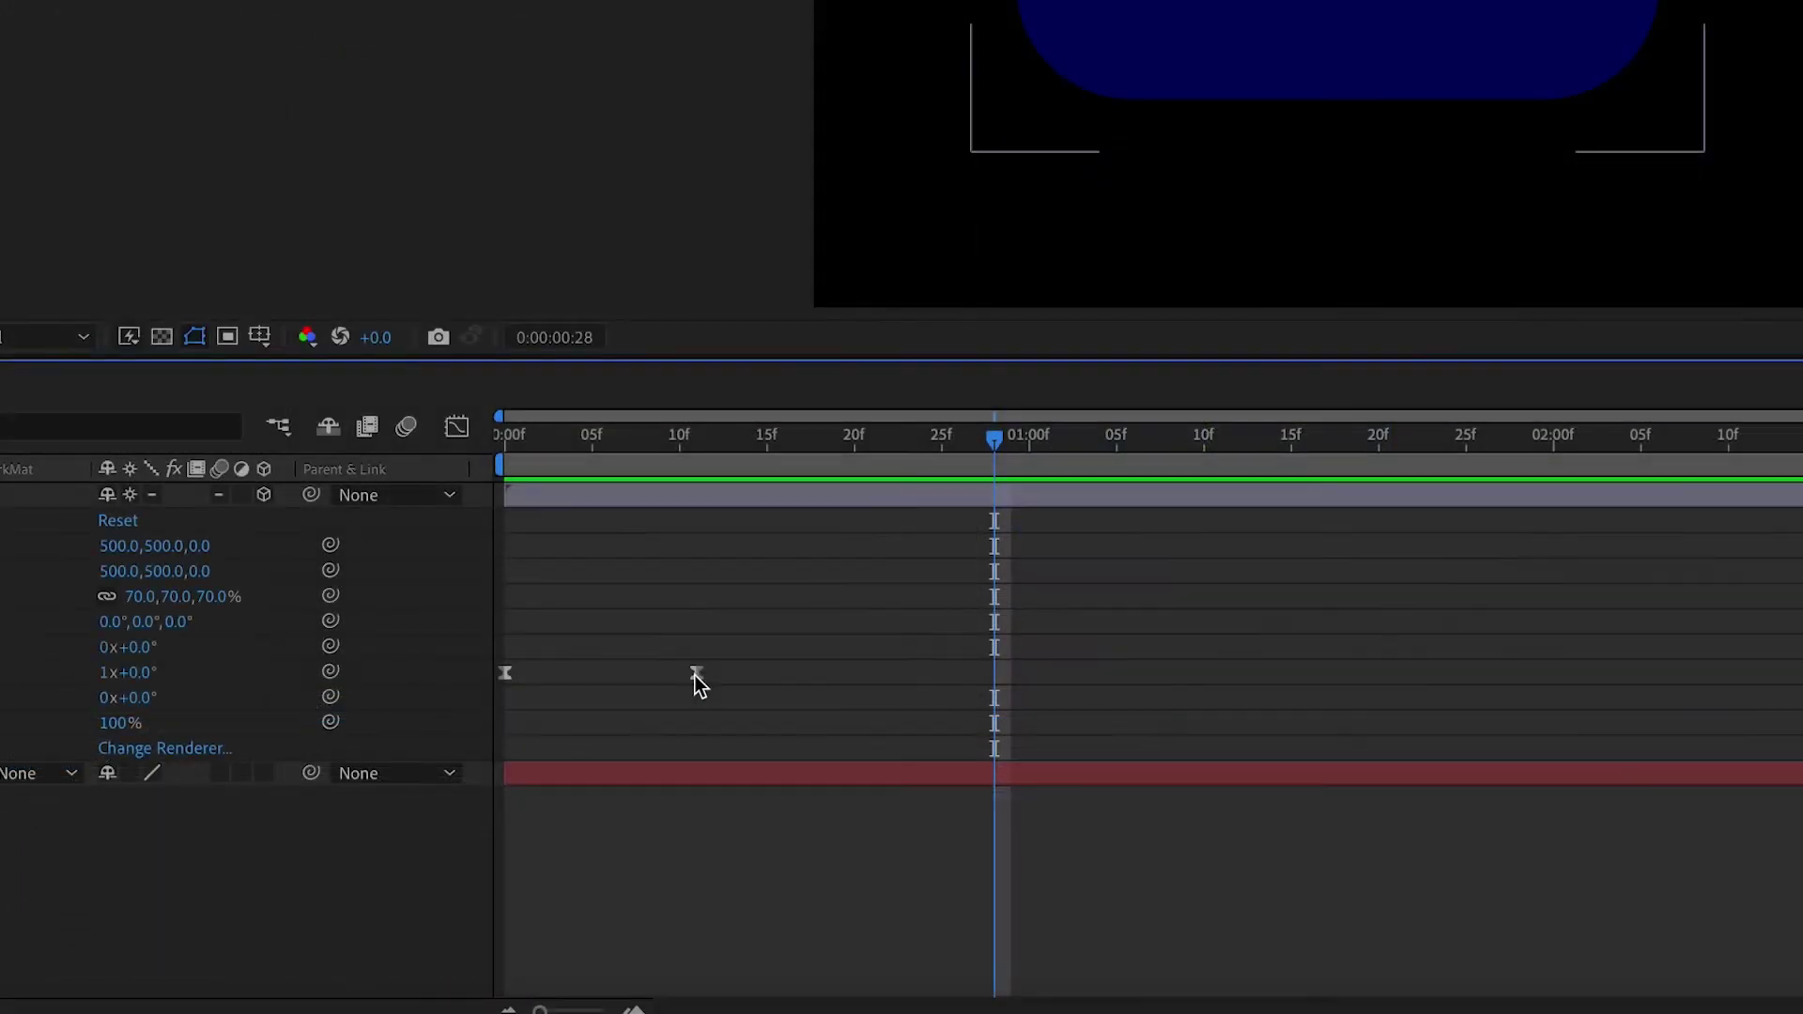
{"action": "left_click_drag", "start_coordinate": [695, 673], "coordinate": [1536, 675]}
{"action": "left_click", "coordinate": [1555, 442]}
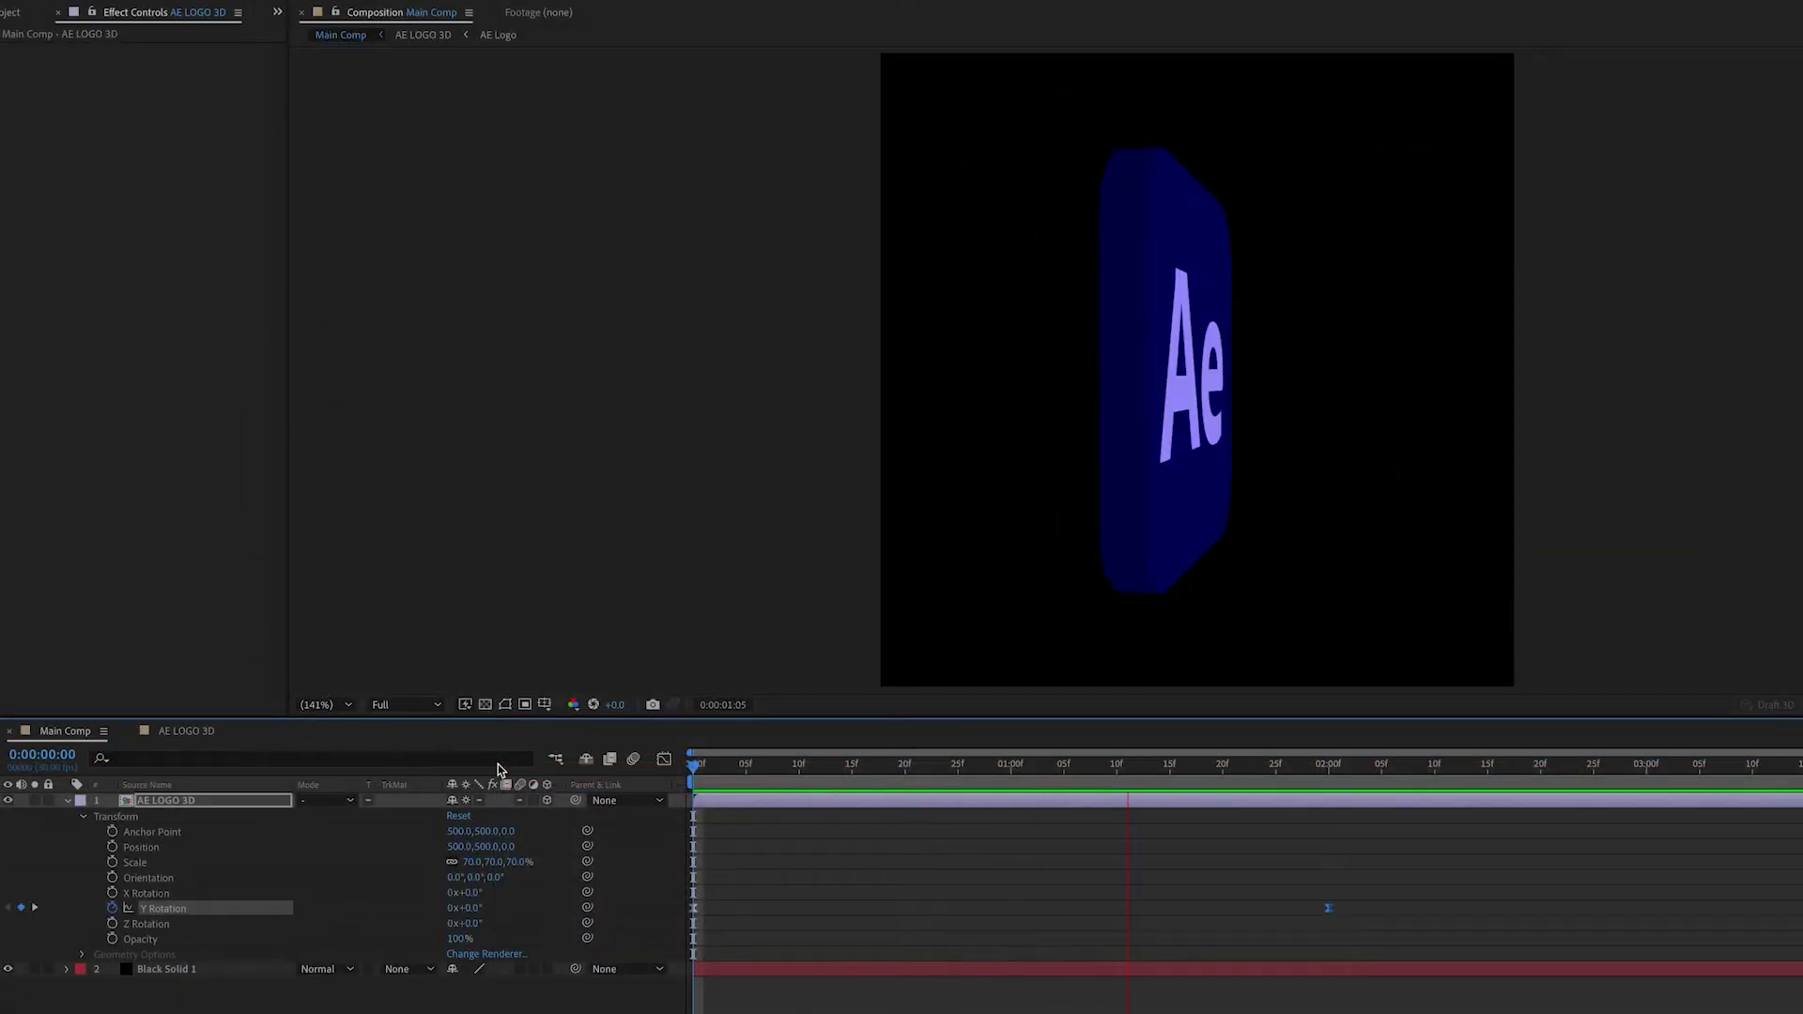
{"action": "key", "text": "space"}
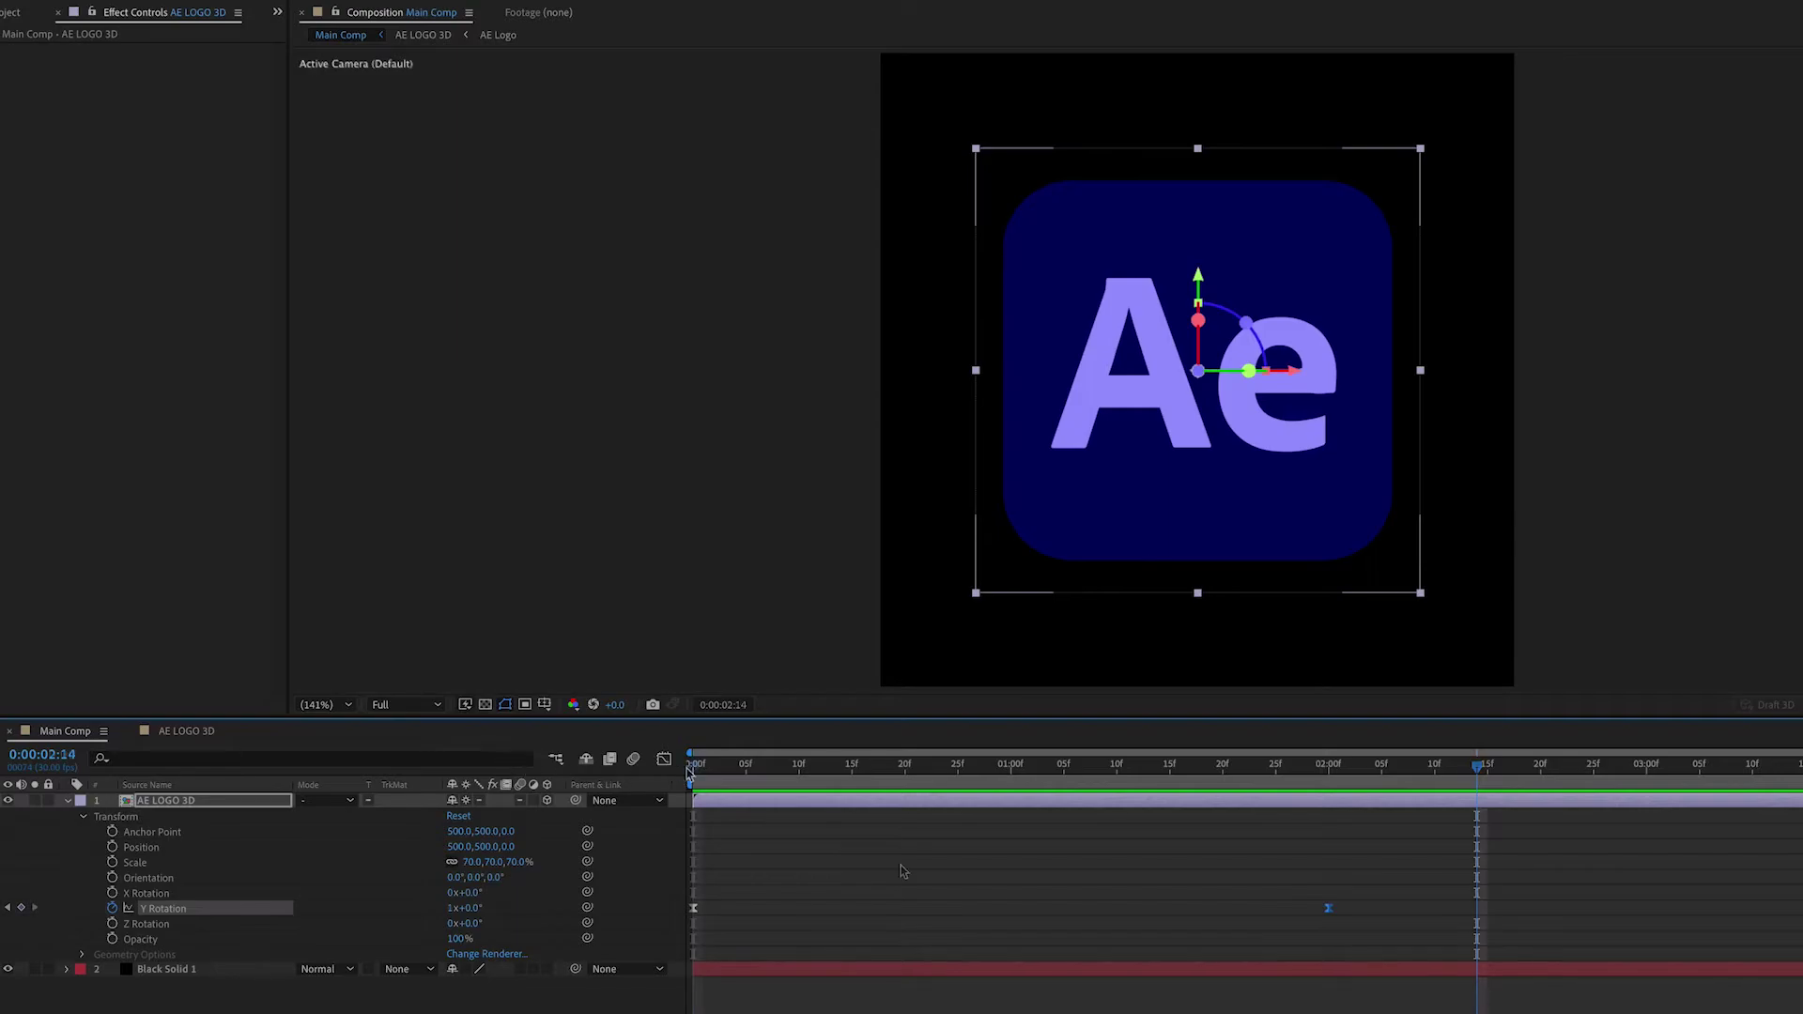
- From the composition start, search 'light swee' and apply CC Light Sweep to the AE LOGO 3D layer
{"action": "key", "text": "Home"}
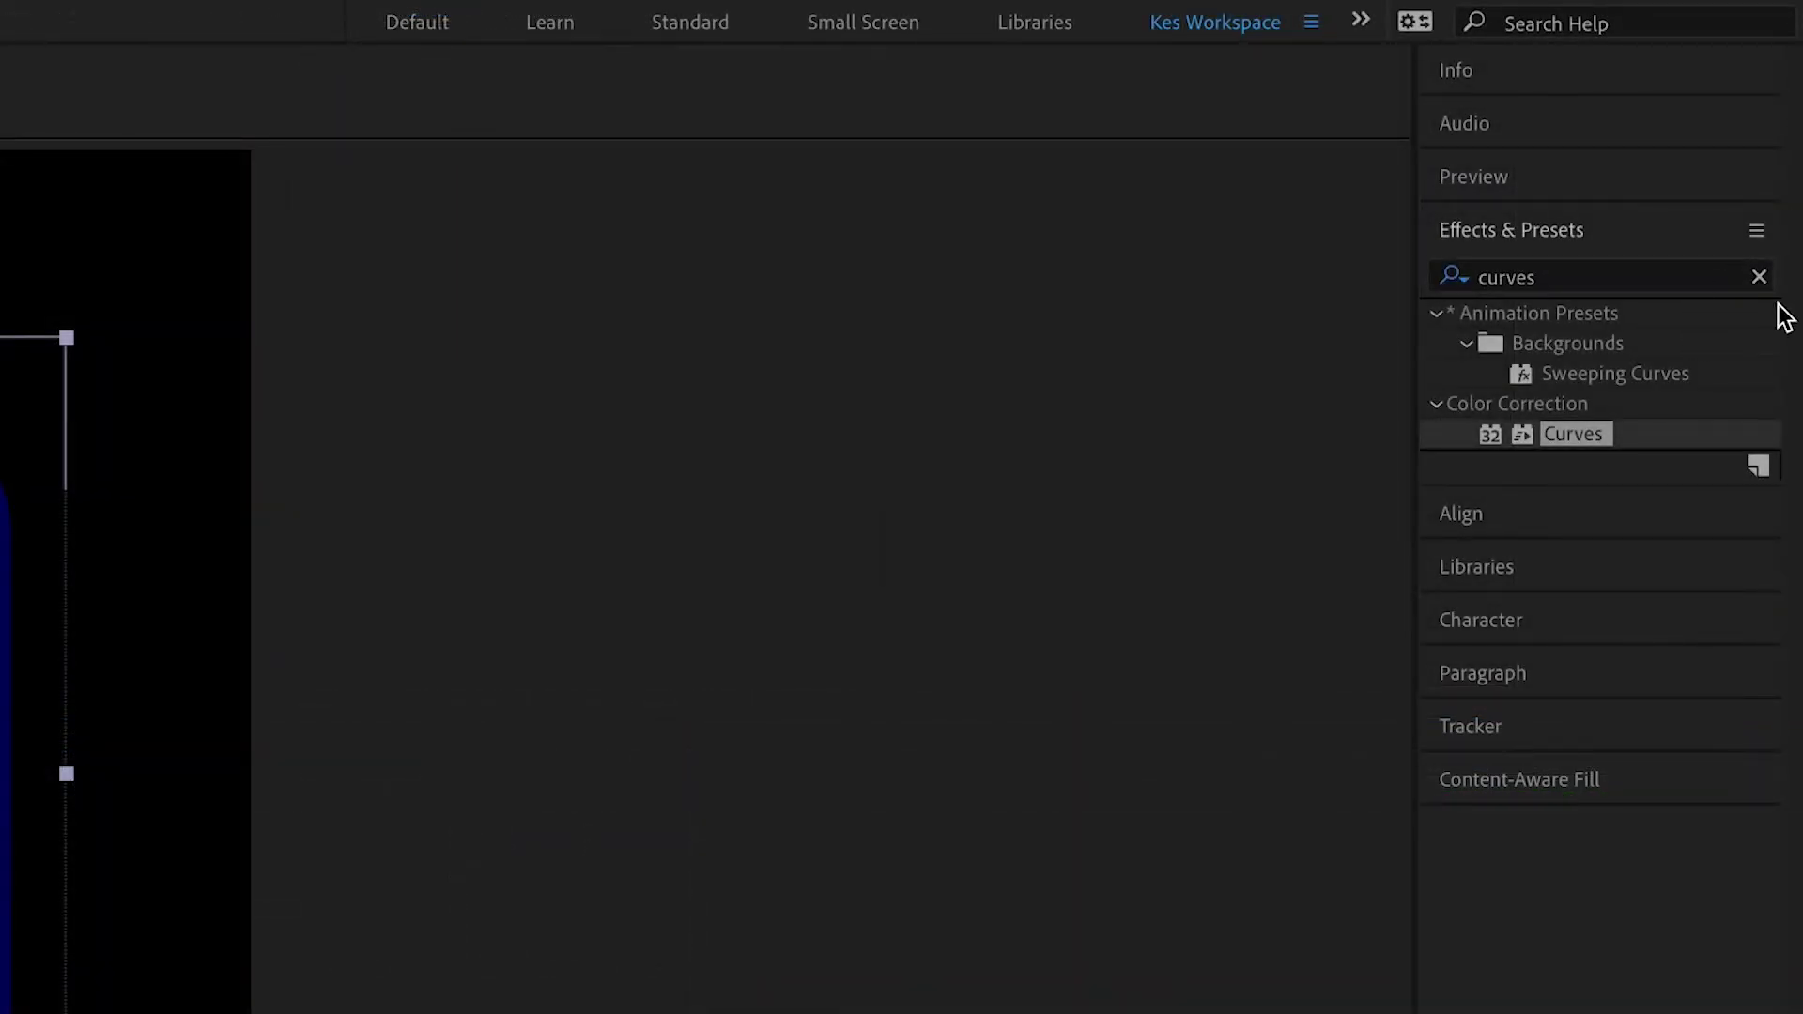
{"action": "left_click", "coordinate": [1760, 277]}
{"action": "left_click", "coordinate": [1684, 280]}
{"action": "type", "text": "li"}
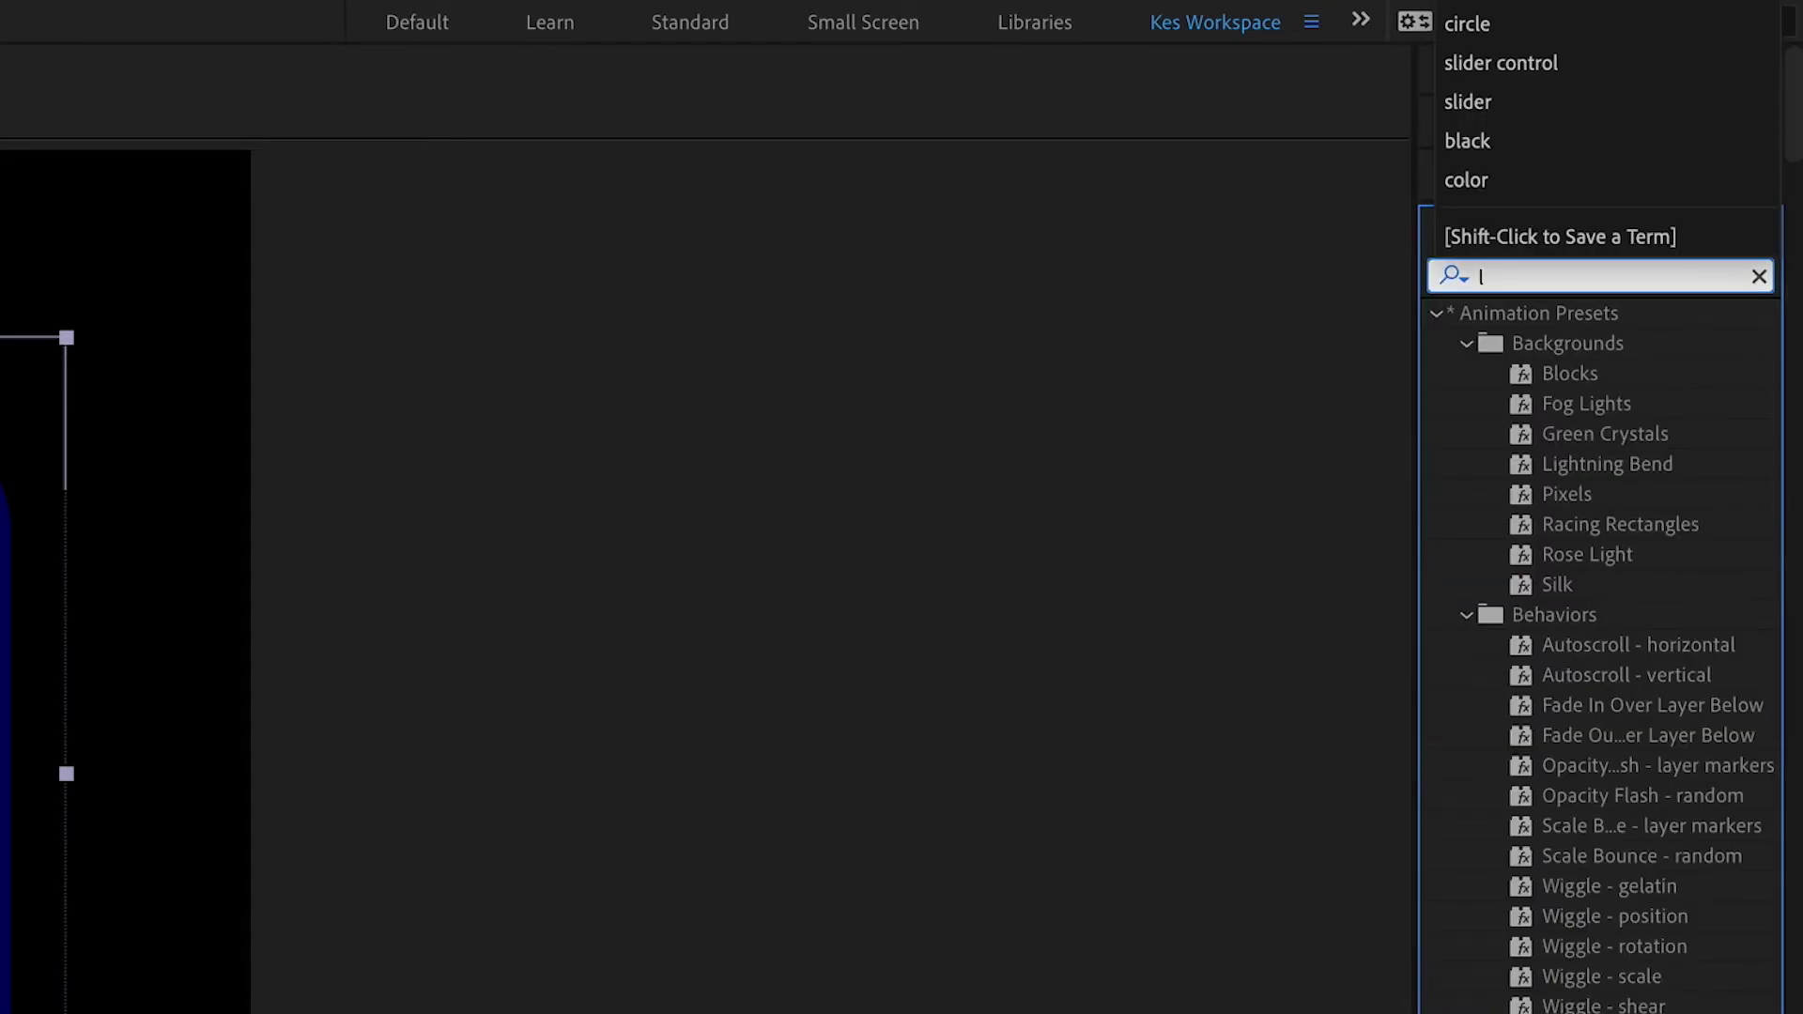
{"action": "type", "text": "ght swee"}
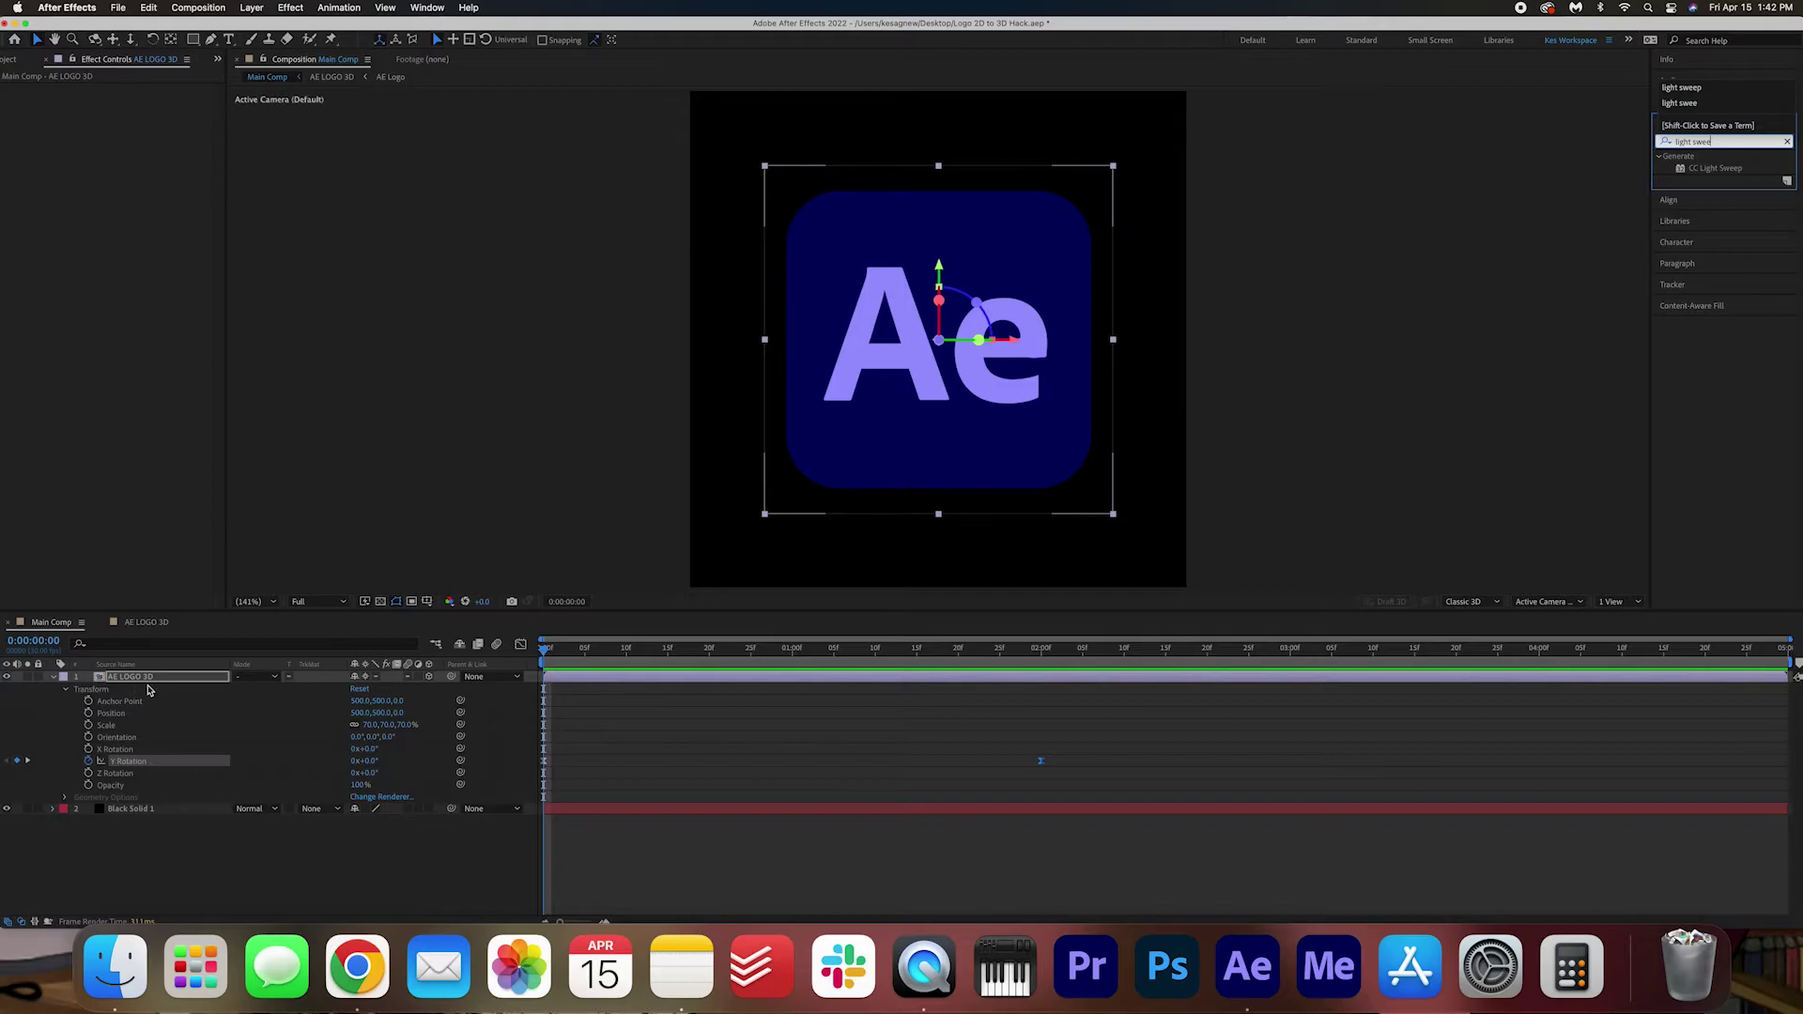
{"action": "double_click", "coordinate": [1717, 168]}
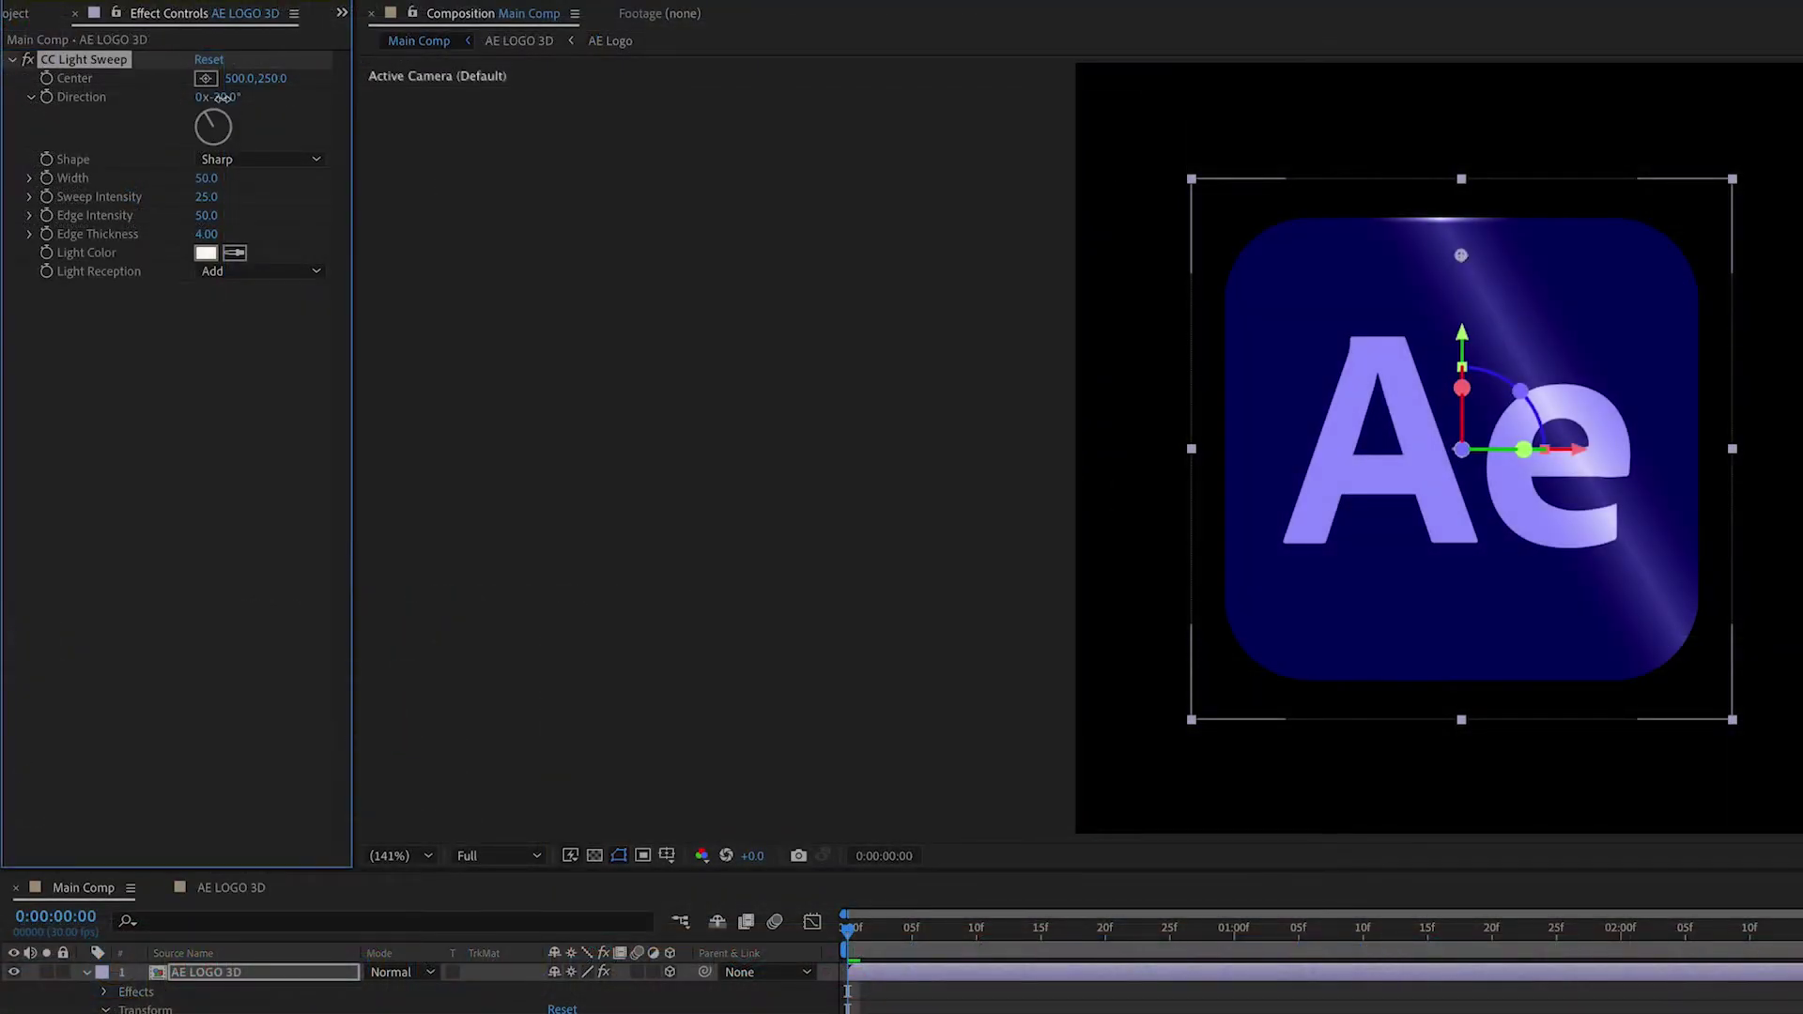
- Set the CC Light Sweep Direction to 34° and its Shape to Smooth
{"action": "left_click_drag", "start_coordinate": [222, 98], "coordinate": [292, 98]}
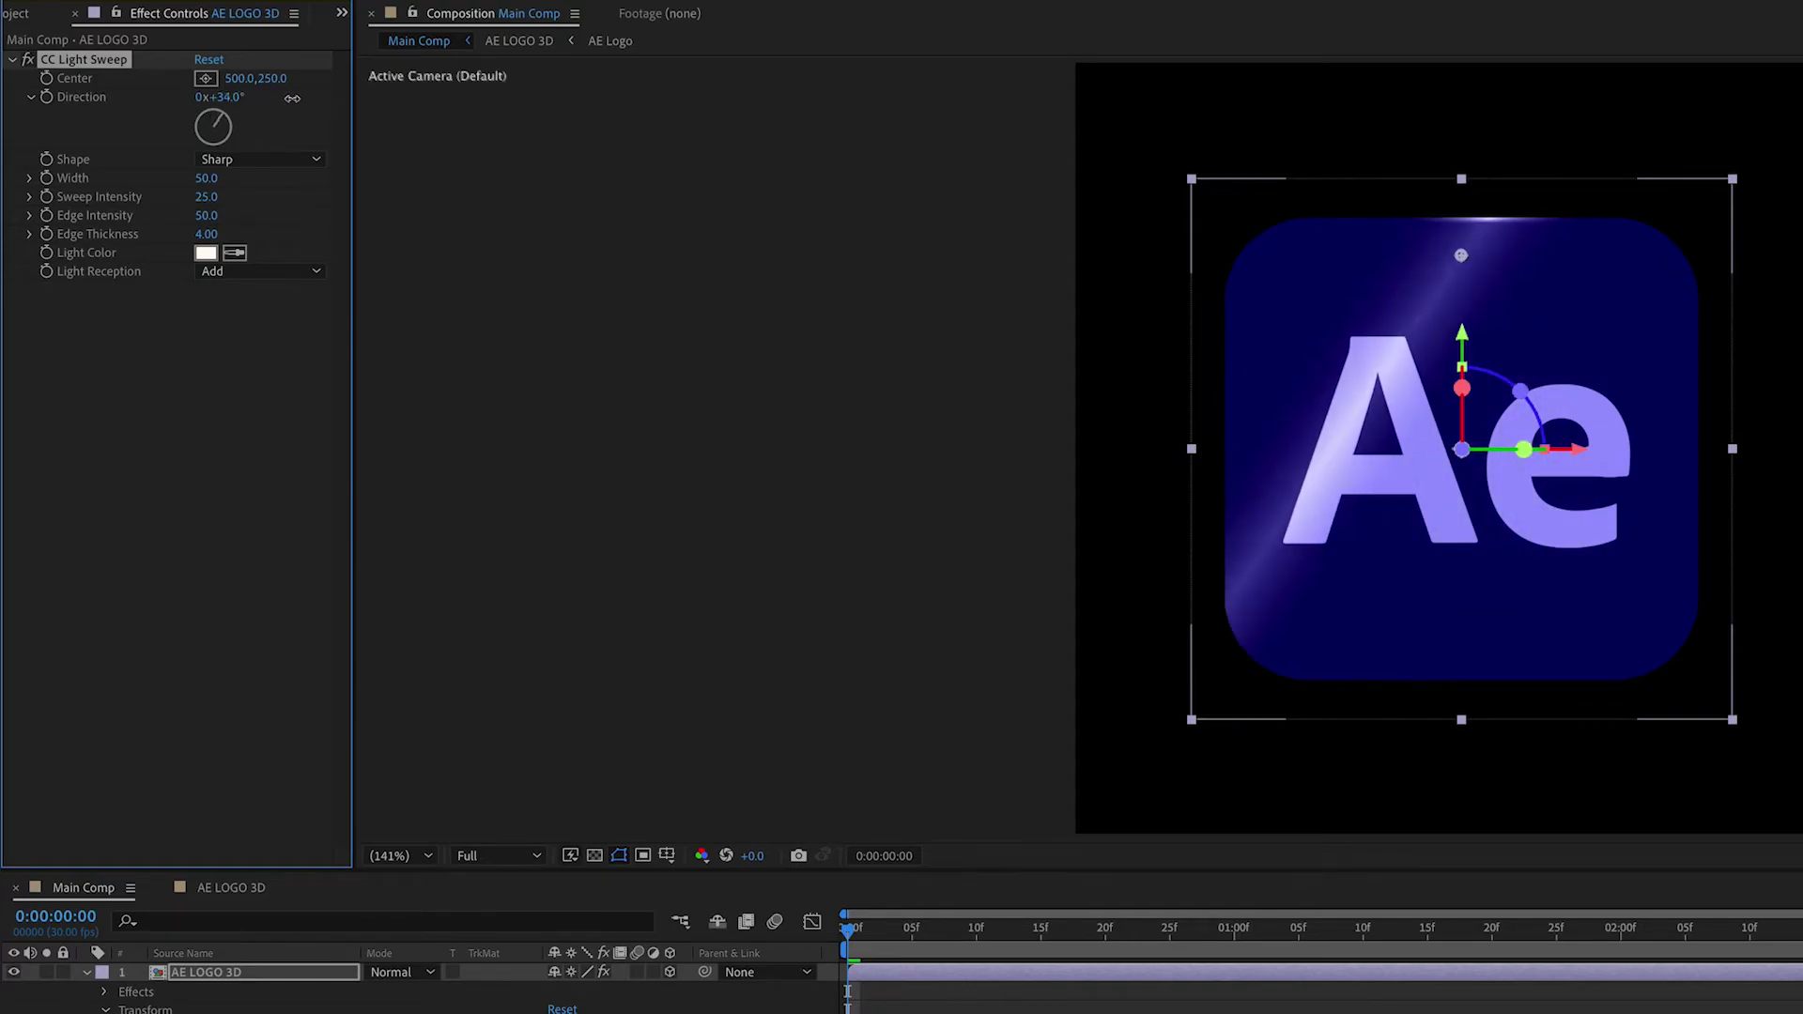
{"action": "left_click", "coordinate": [272, 160]}
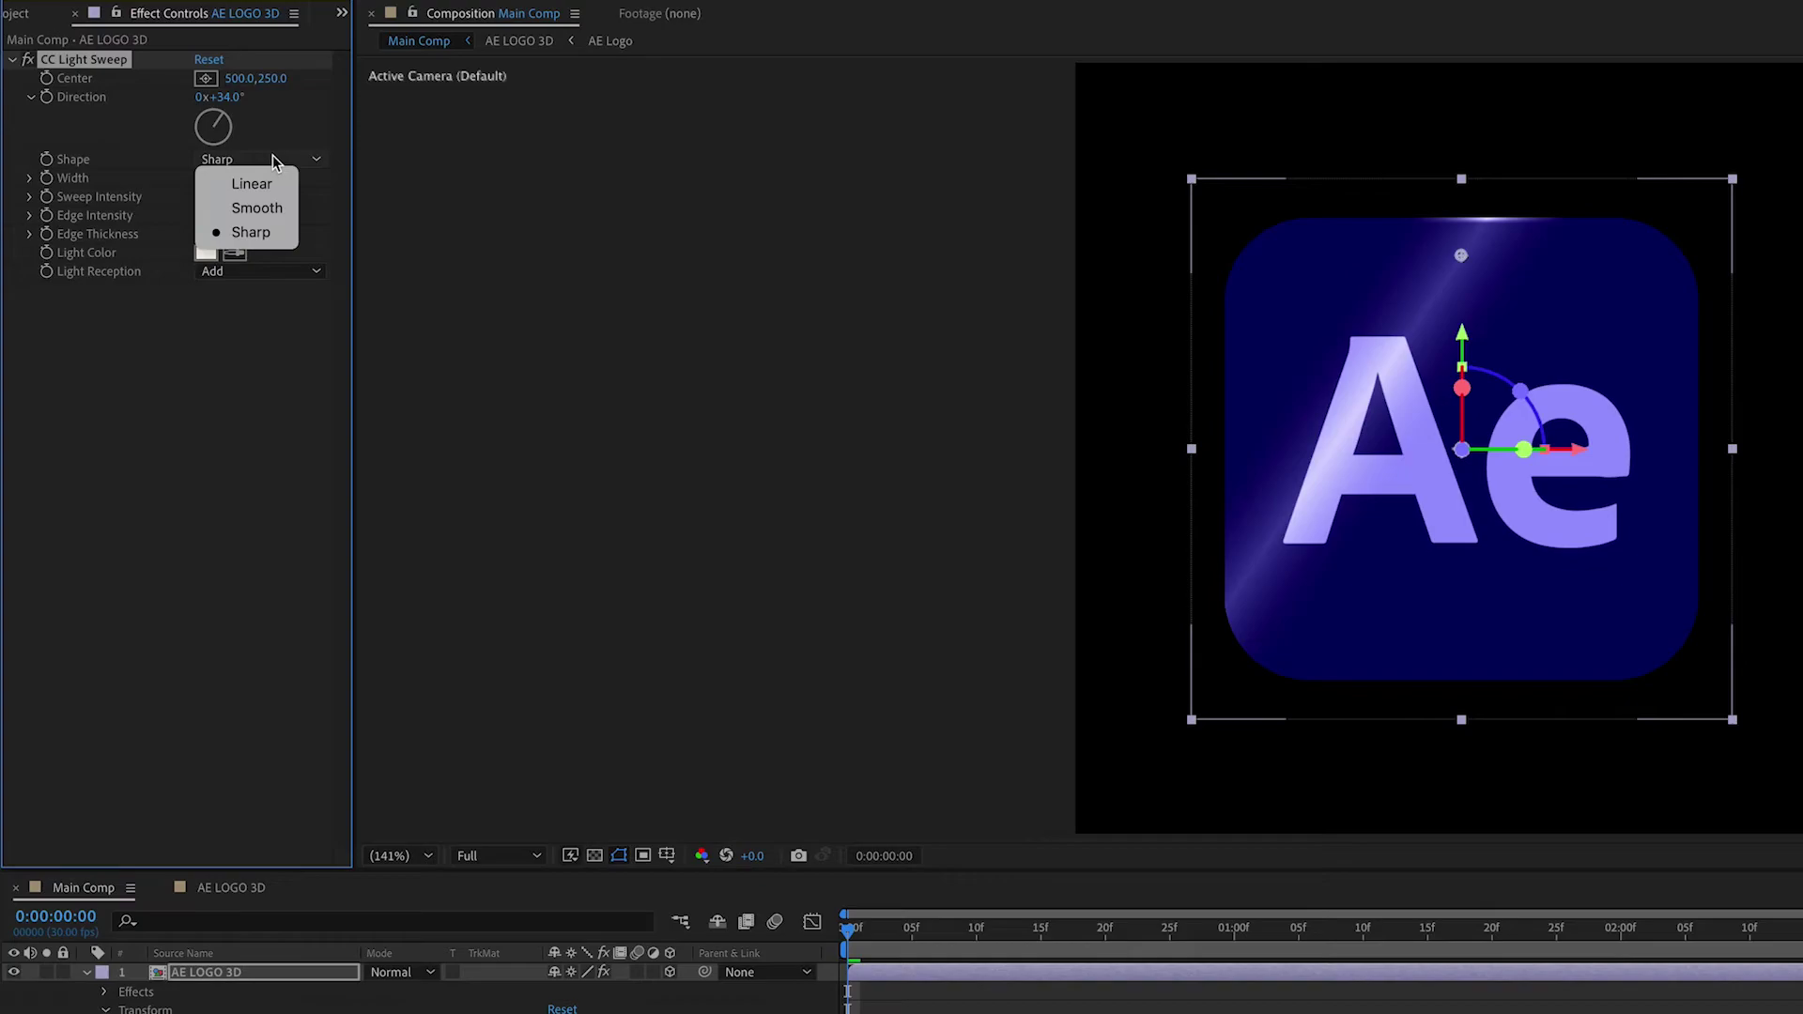
{"action": "left_click", "coordinate": [259, 208]}
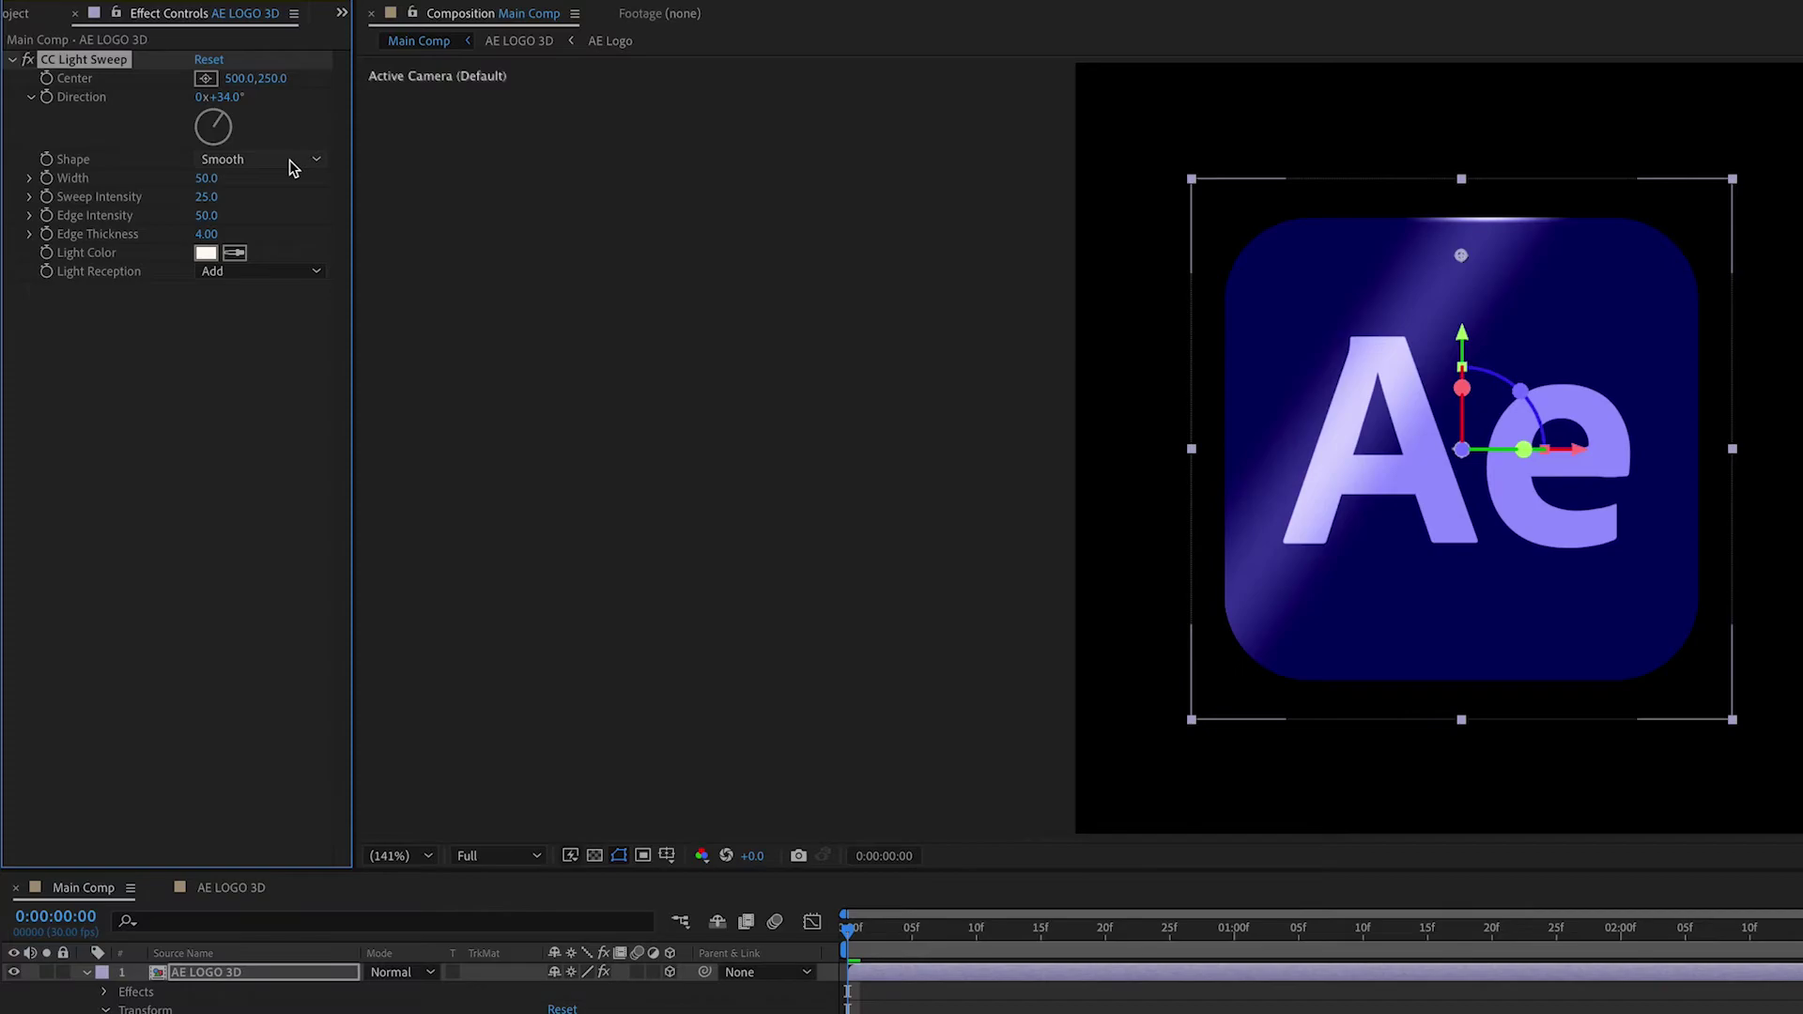
- Keyframe the sweep Center from 58,250 at frame 0 to 1266,250 at frame 20
{"action": "left_click_drag", "start_coordinate": [242, 81], "coordinate": [98, 92]}
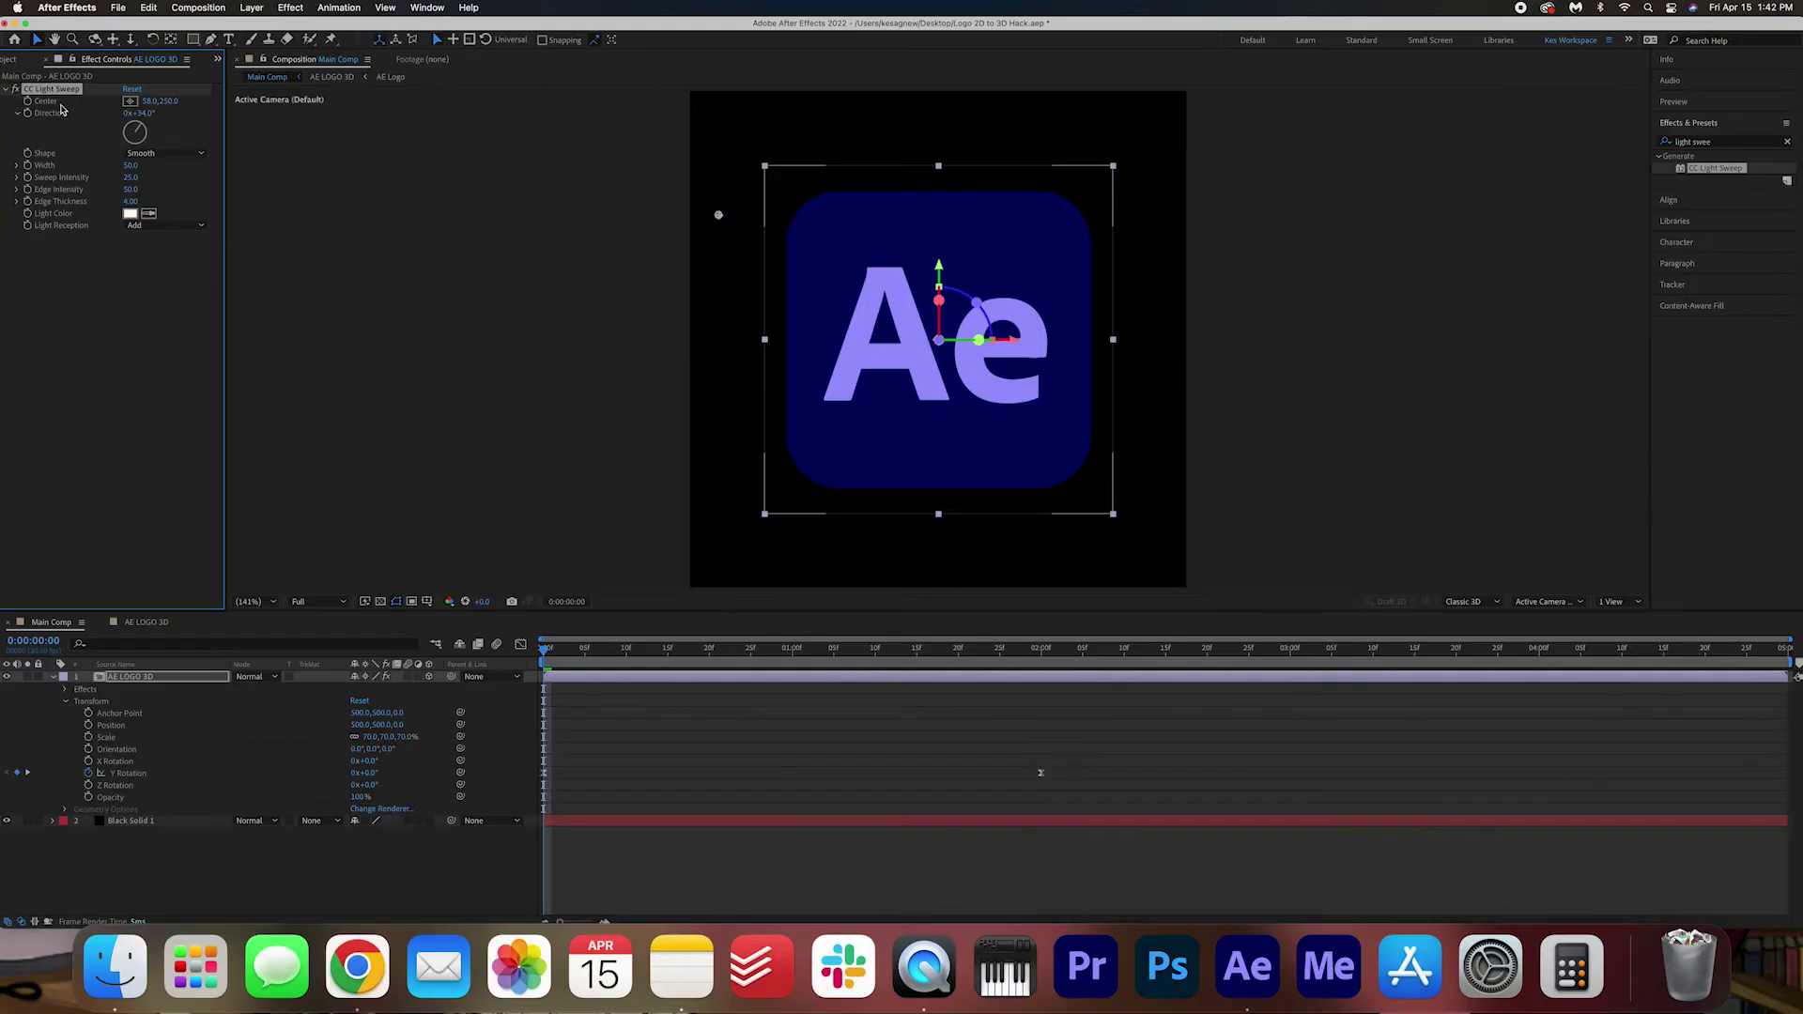
{"action": "left_click_drag", "start_coordinate": [550, 651], "coordinate": [670, 665]}
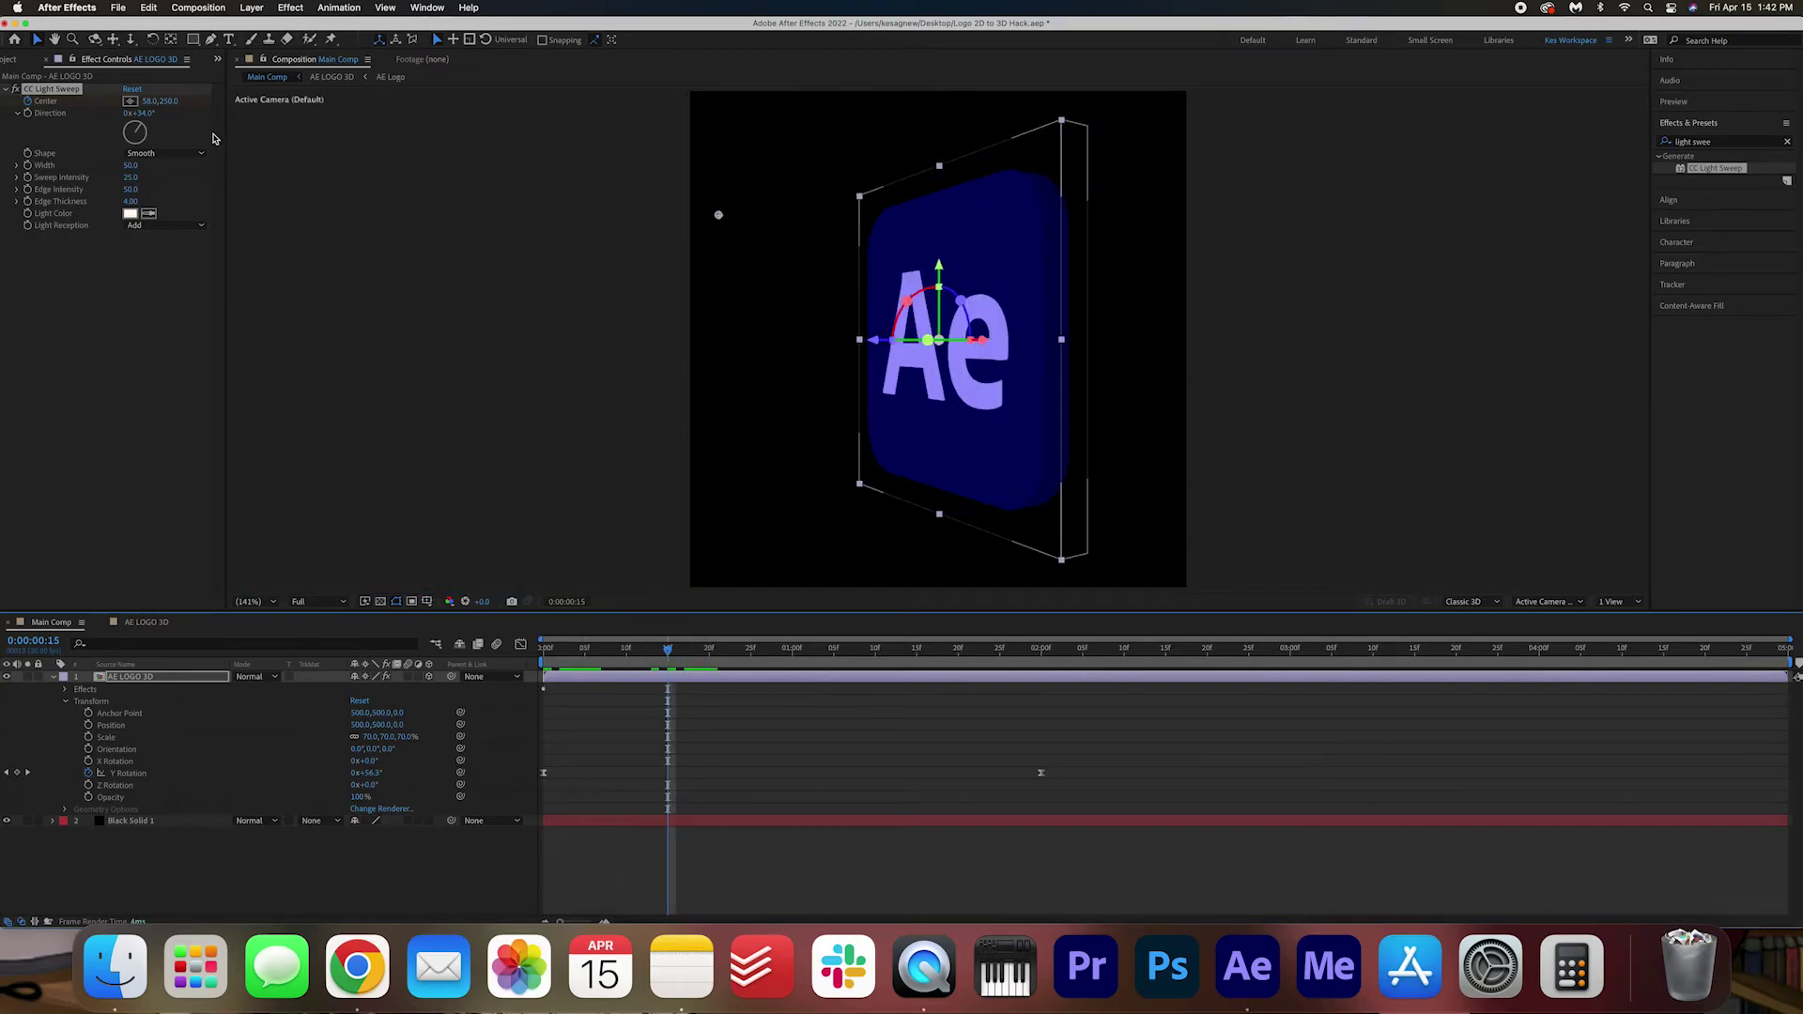
{"action": "left_click_drag", "start_coordinate": [151, 104], "coordinate": [399, 122]}
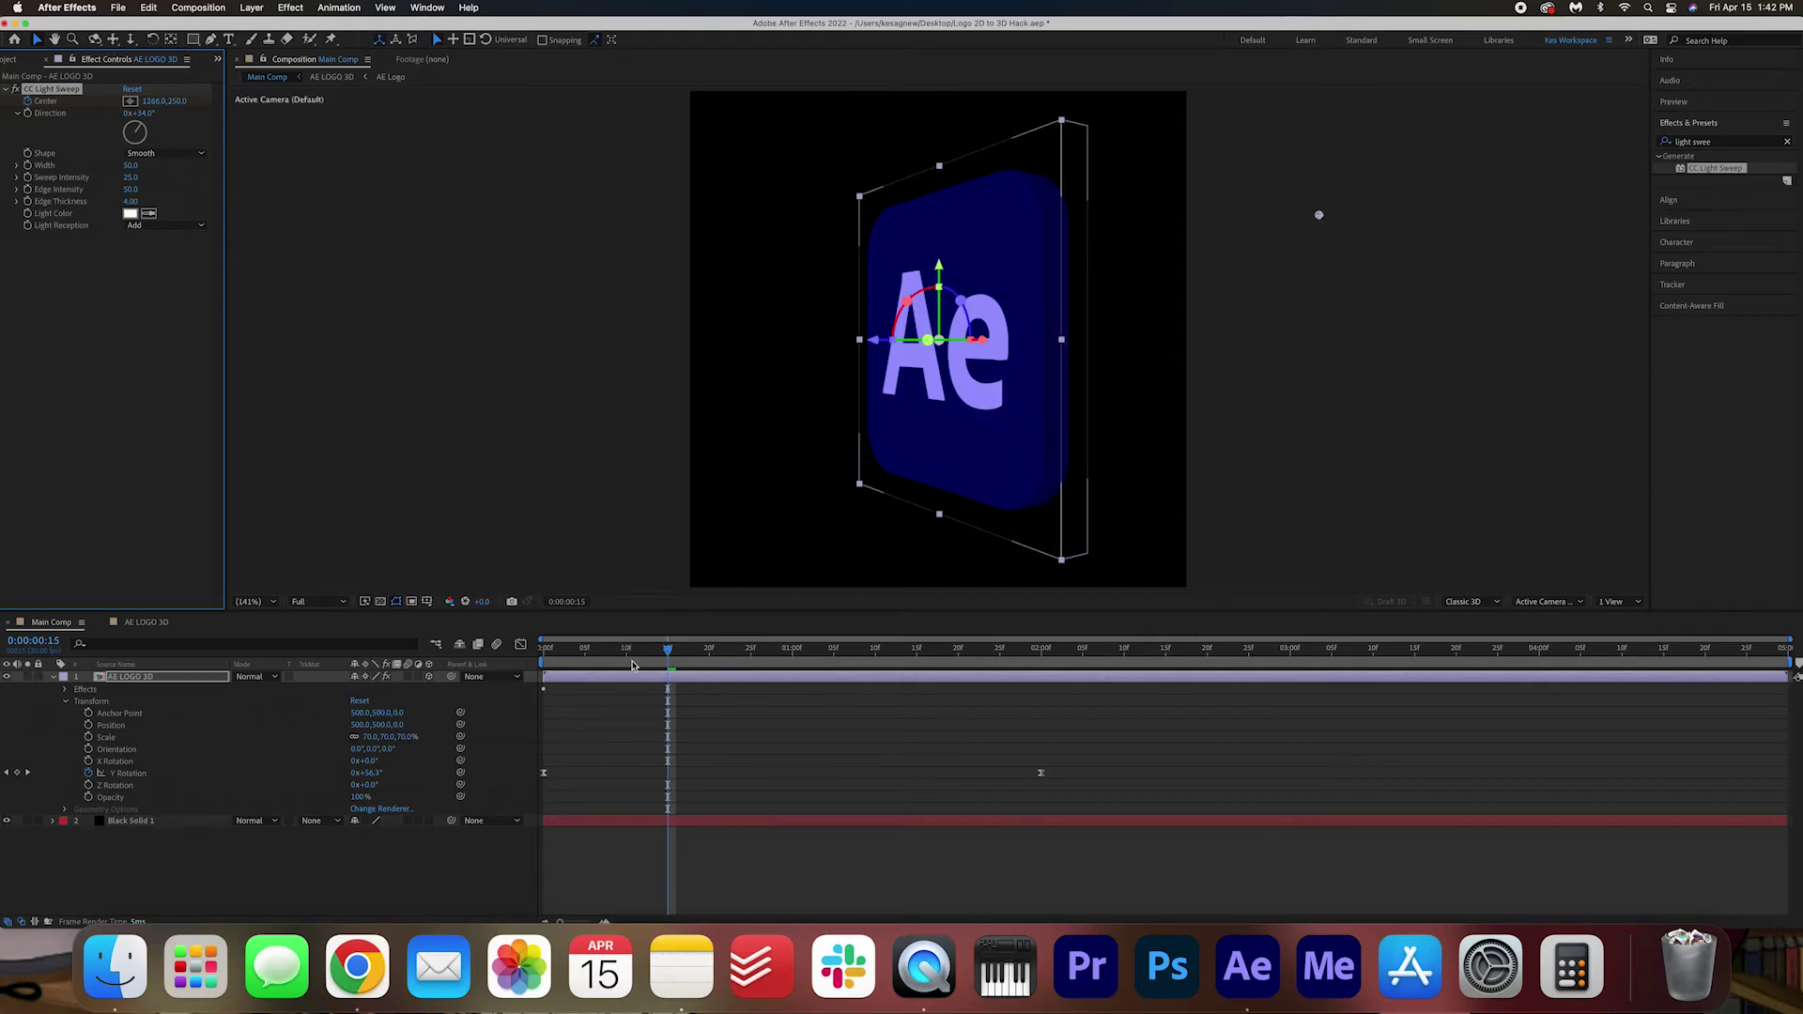
{"action": "key", "text": "u"}
{"action": "left_click_drag", "start_coordinate": [697, 700], "coordinate": [535, 708]}
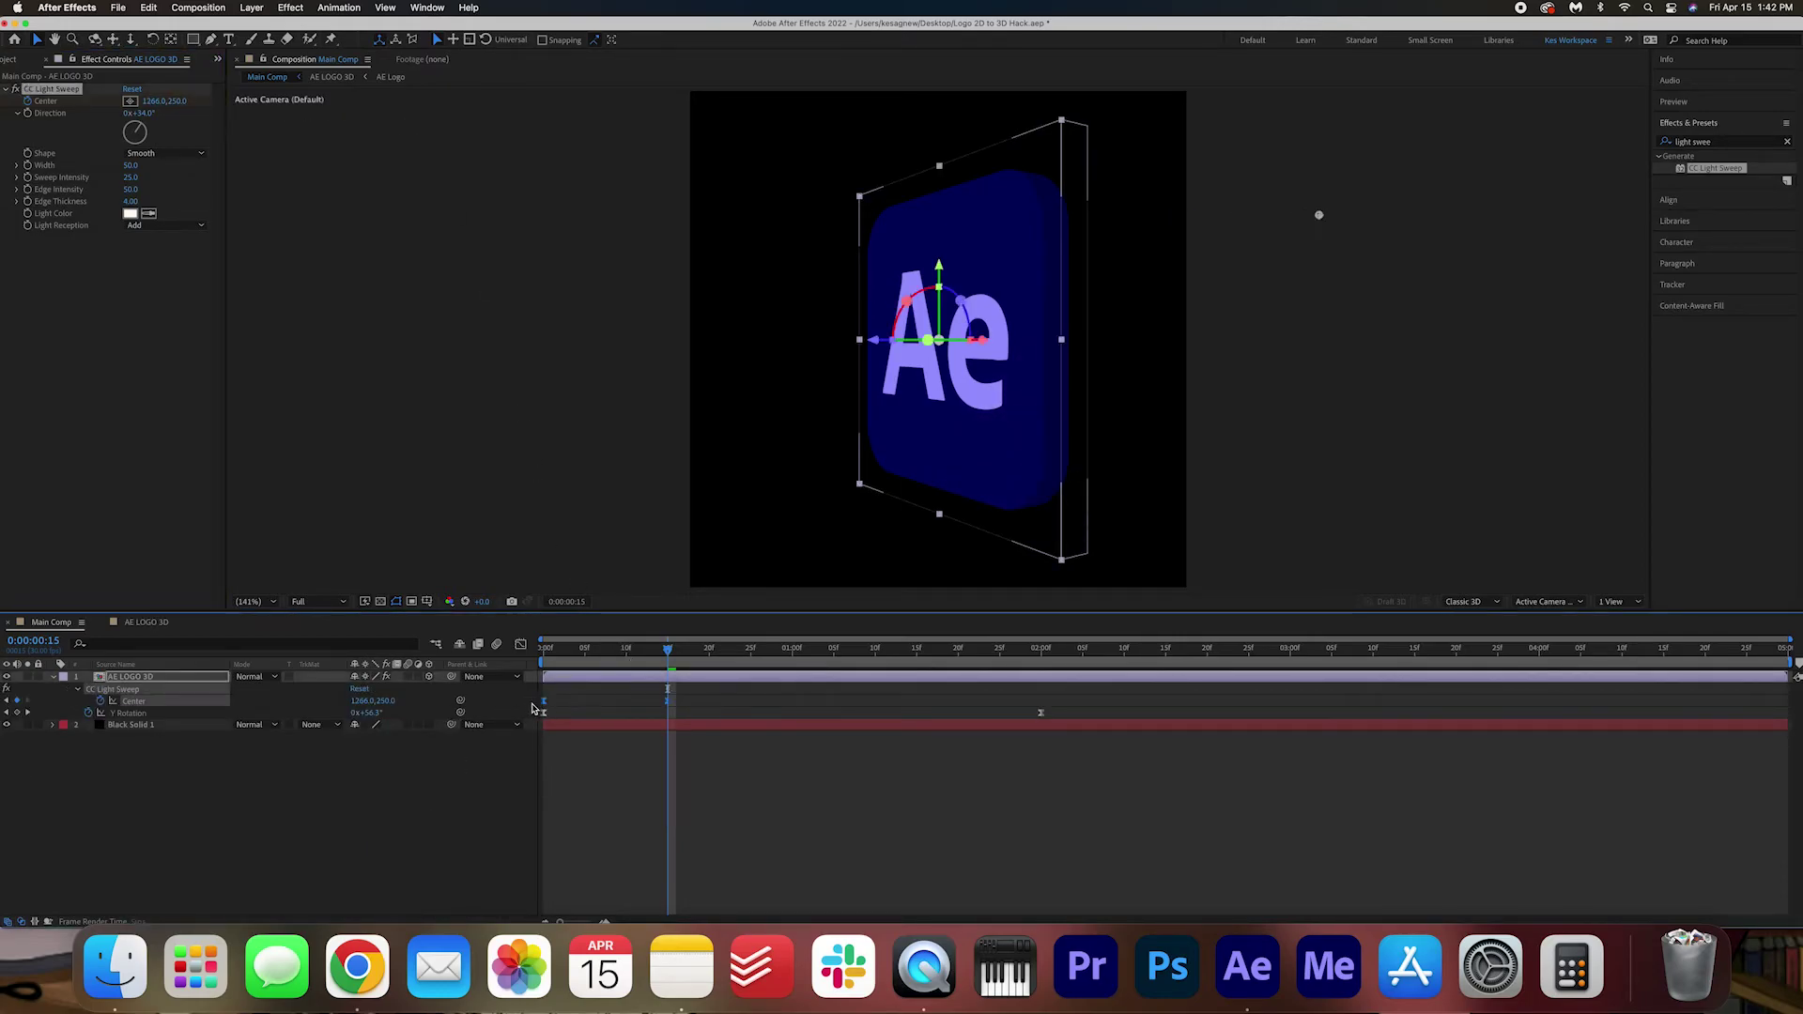
{"action": "left_click_drag", "start_coordinate": [594, 651], "coordinate": [754, 661]}
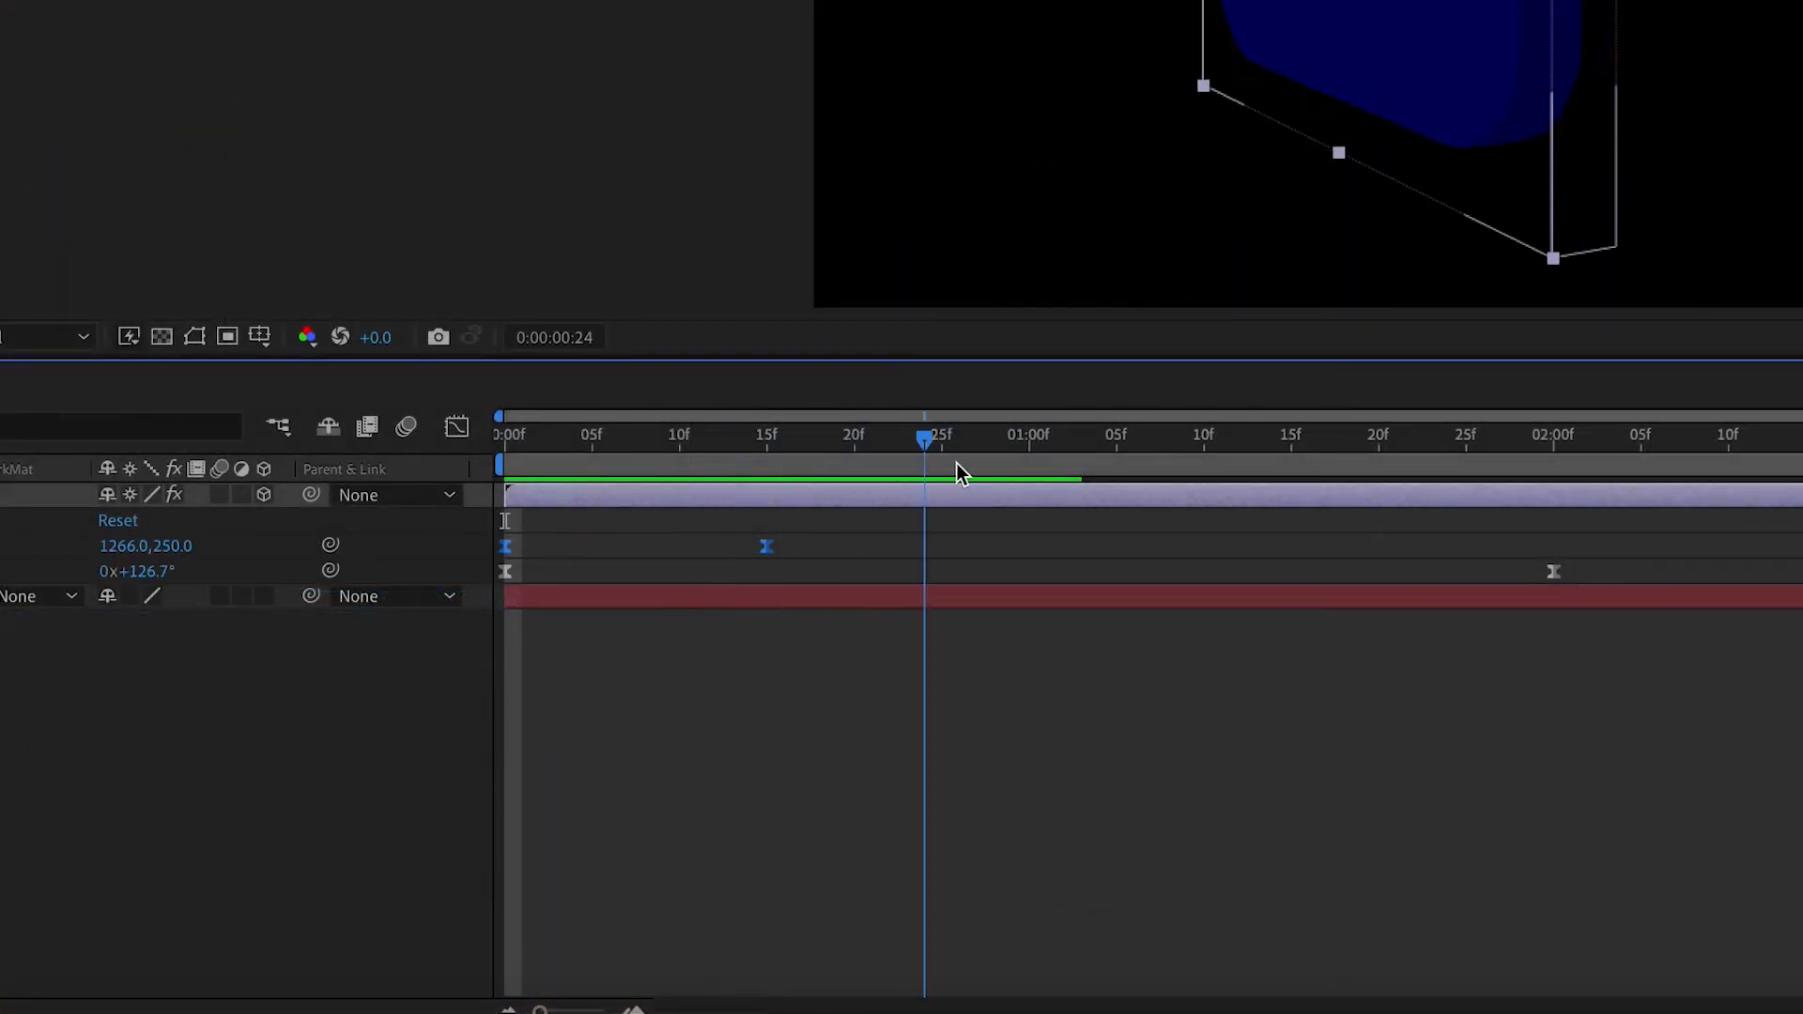
{"action": "left_click_drag", "start_coordinate": [943, 464], "coordinate": [855, 464]}
{"action": "left_click_drag", "start_coordinate": [760, 533], "coordinate": [851, 561]}
- Paste the two Center keyframes at 1:14, nudge them slightly earlier, and play back from the start
{"action": "left_click_drag", "start_coordinate": [843, 440], "coordinate": [299, 439]}
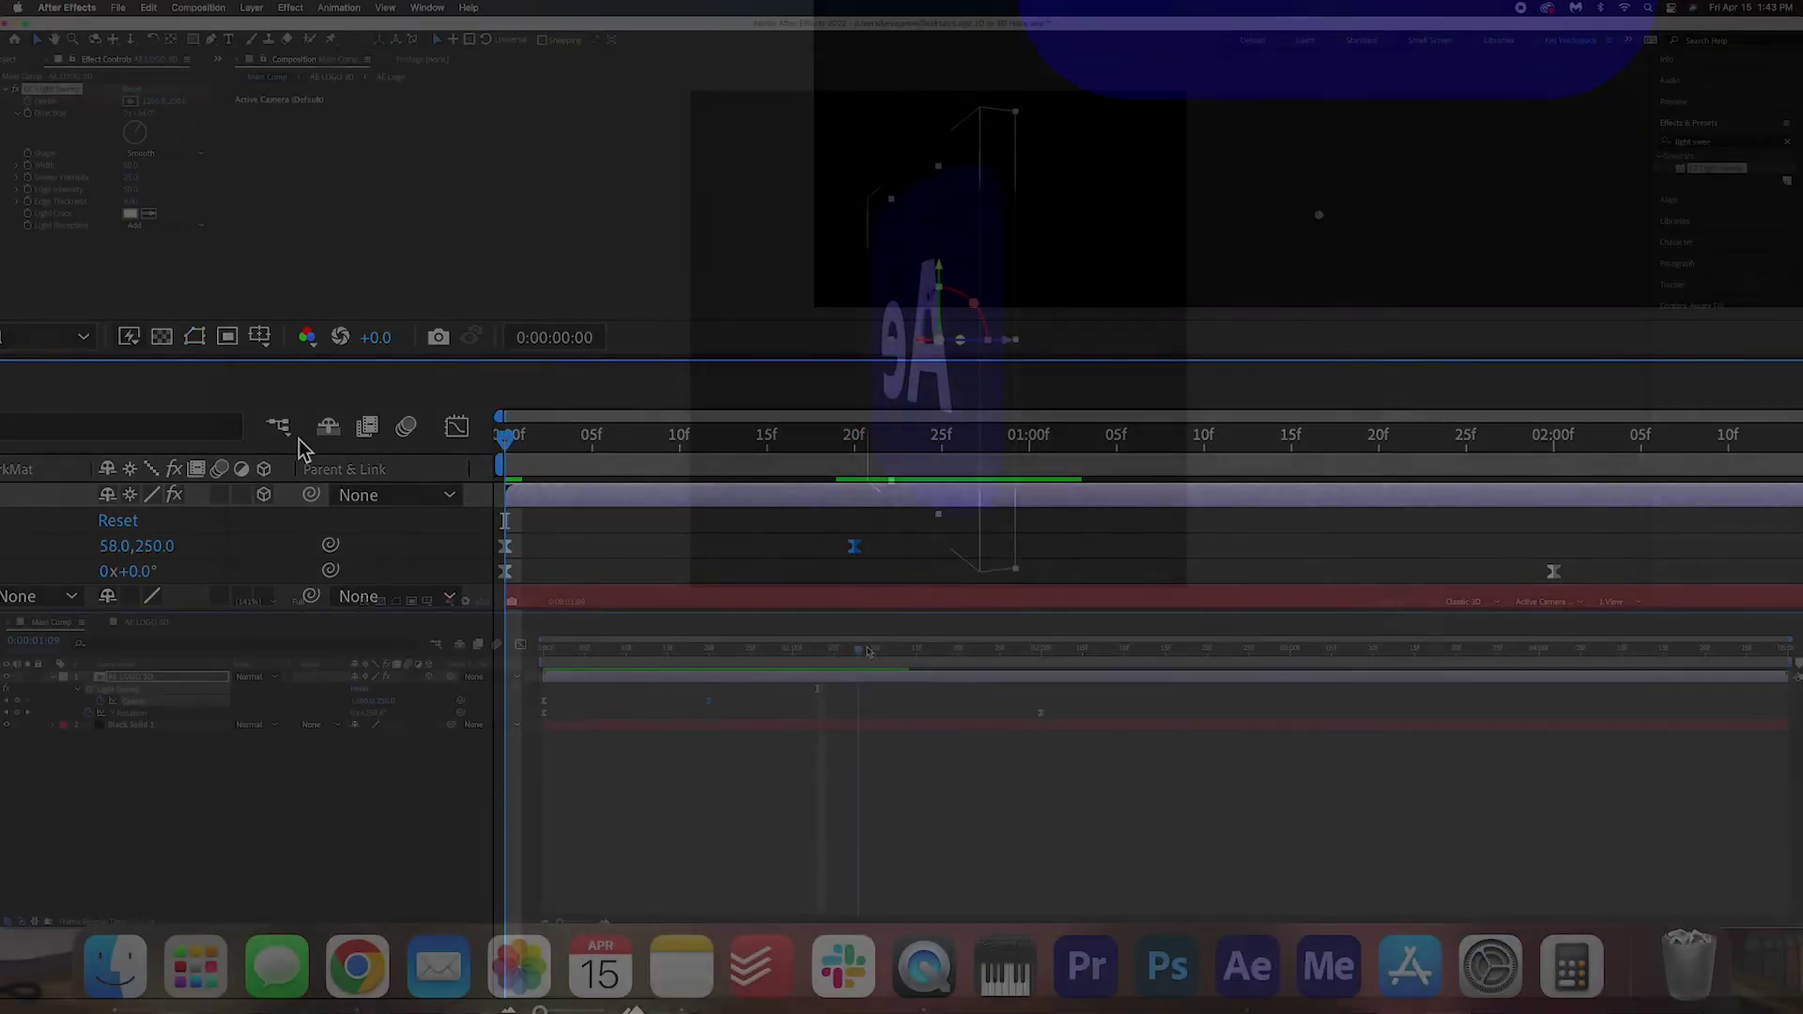
{"action": "left_click_drag", "start_coordinate": [504, 434], "coordinate": [1261, 437]}
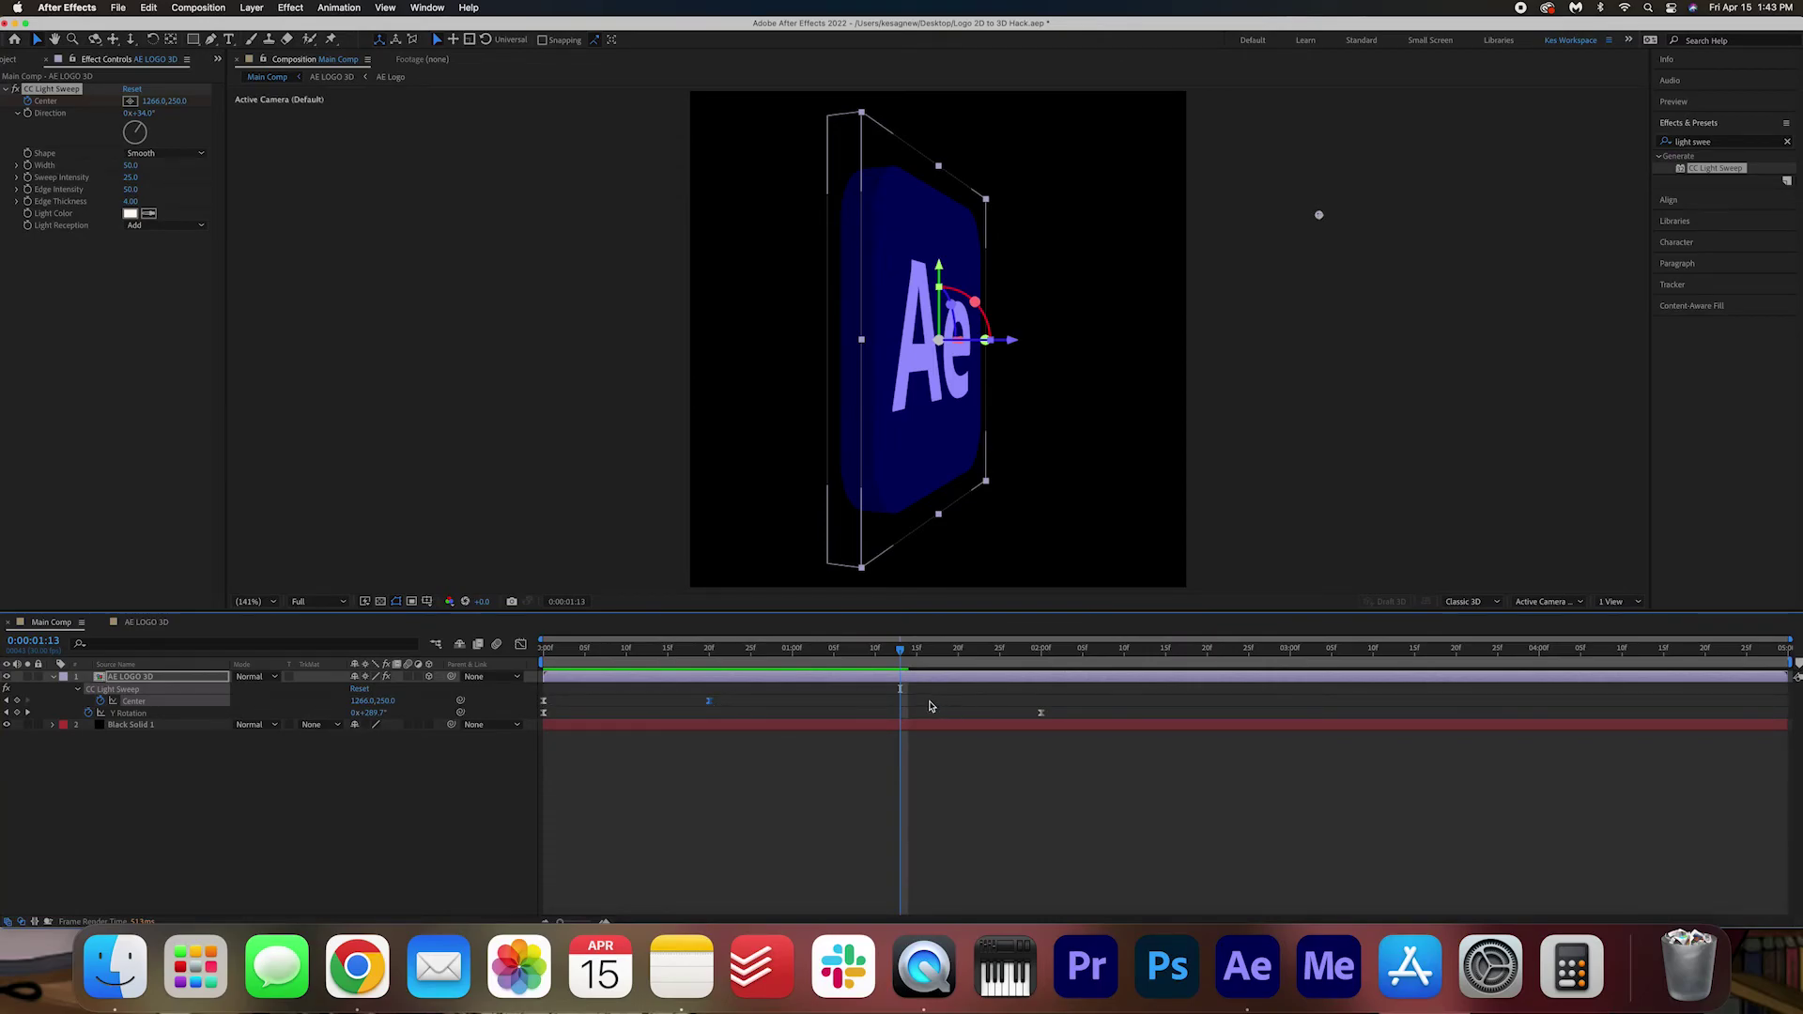
{"action": "left_click_drag", "start_coordinate": [724, 703], "coordinate": [526, 716]}
{"action": "left_click", "coordinate": [905, 650]}
{"action": "key", "text": "cmd+v"}
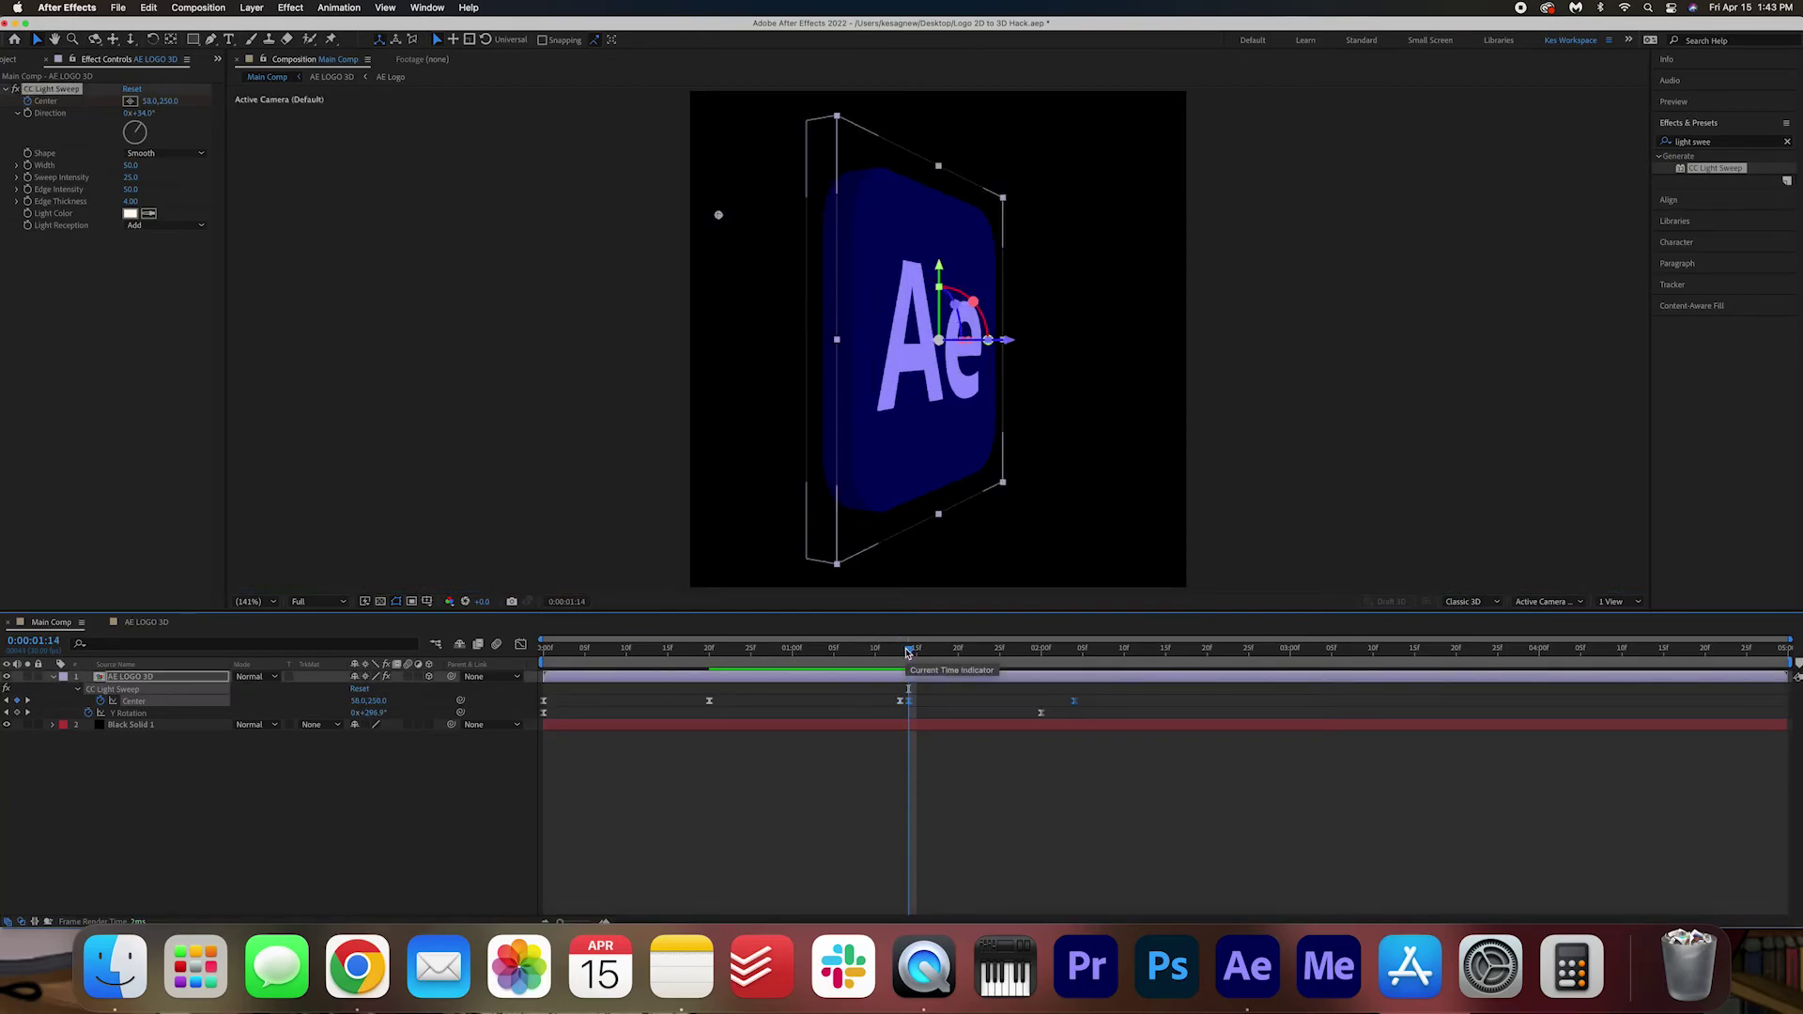
{"action": "left_click_drag", "start_coordinate": [1097, 698], "coordinate": [878, 706]}
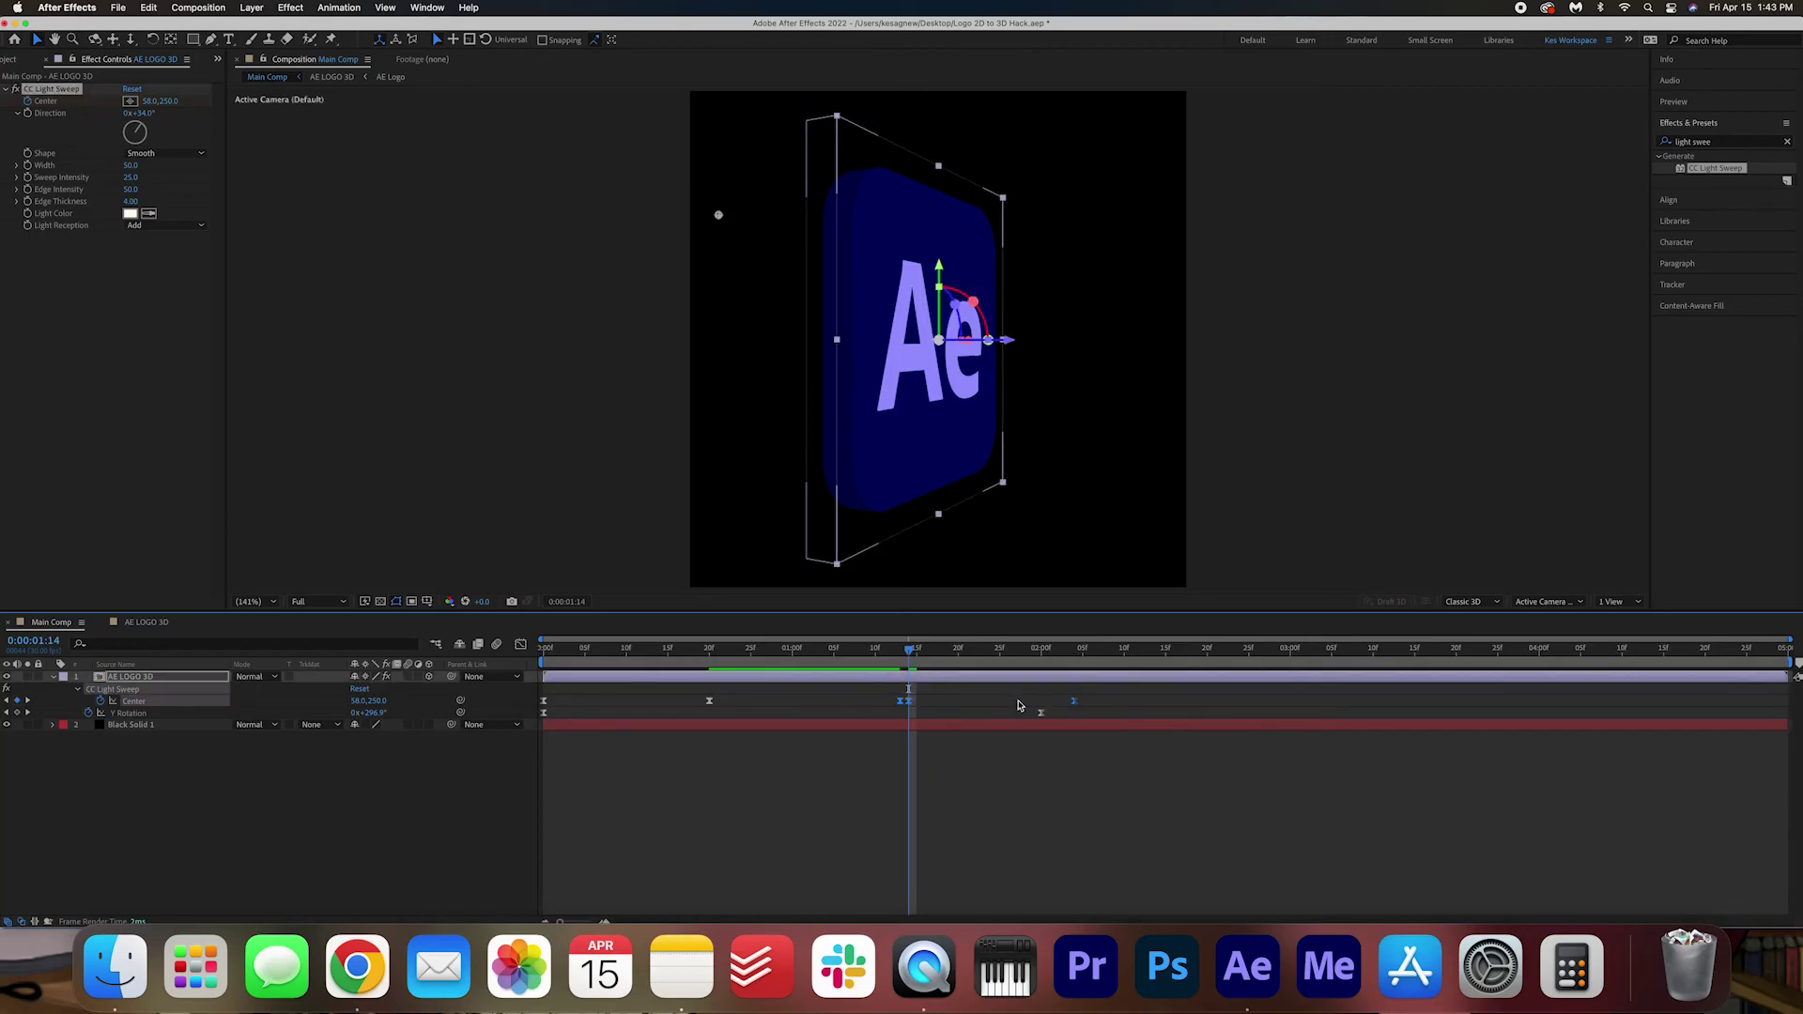
{"action": "left_click_drag", "start_coordinate": [1043, 709], "coordinate": [1035, 709]}
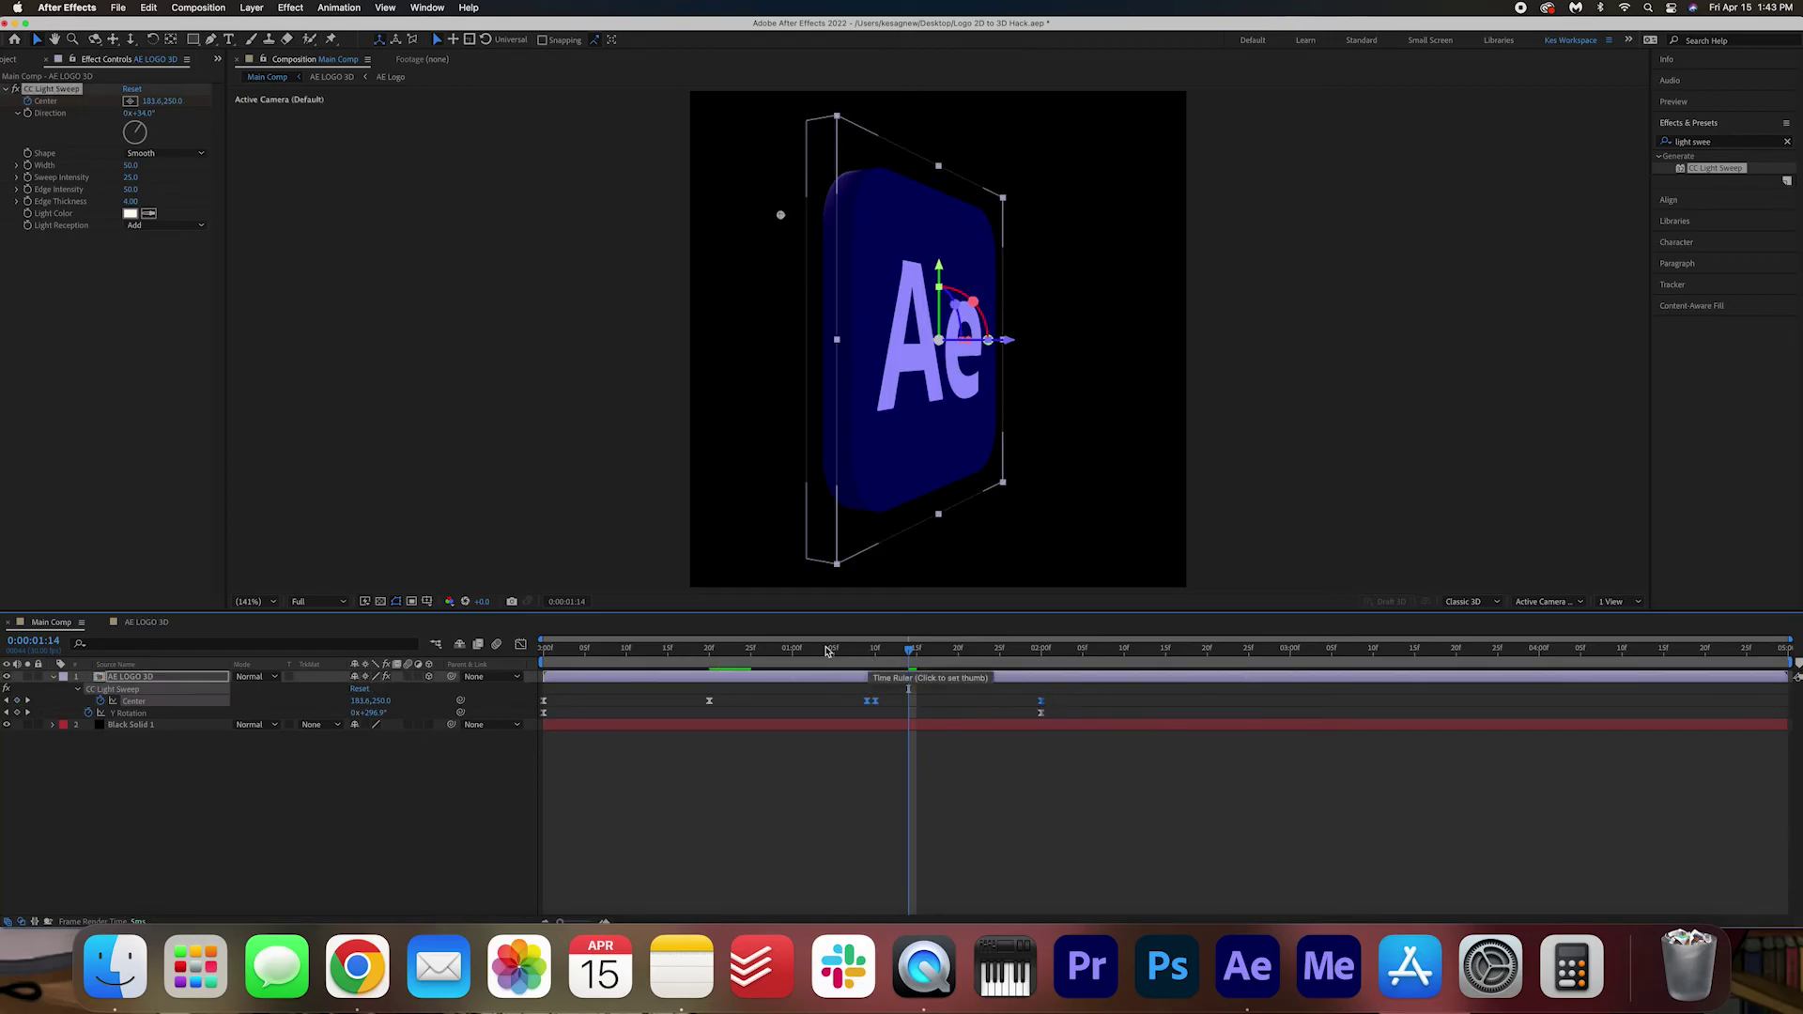
{"action": "left_click", "coordinate": [554, 651]}
{"action": "key", "text": "space"}
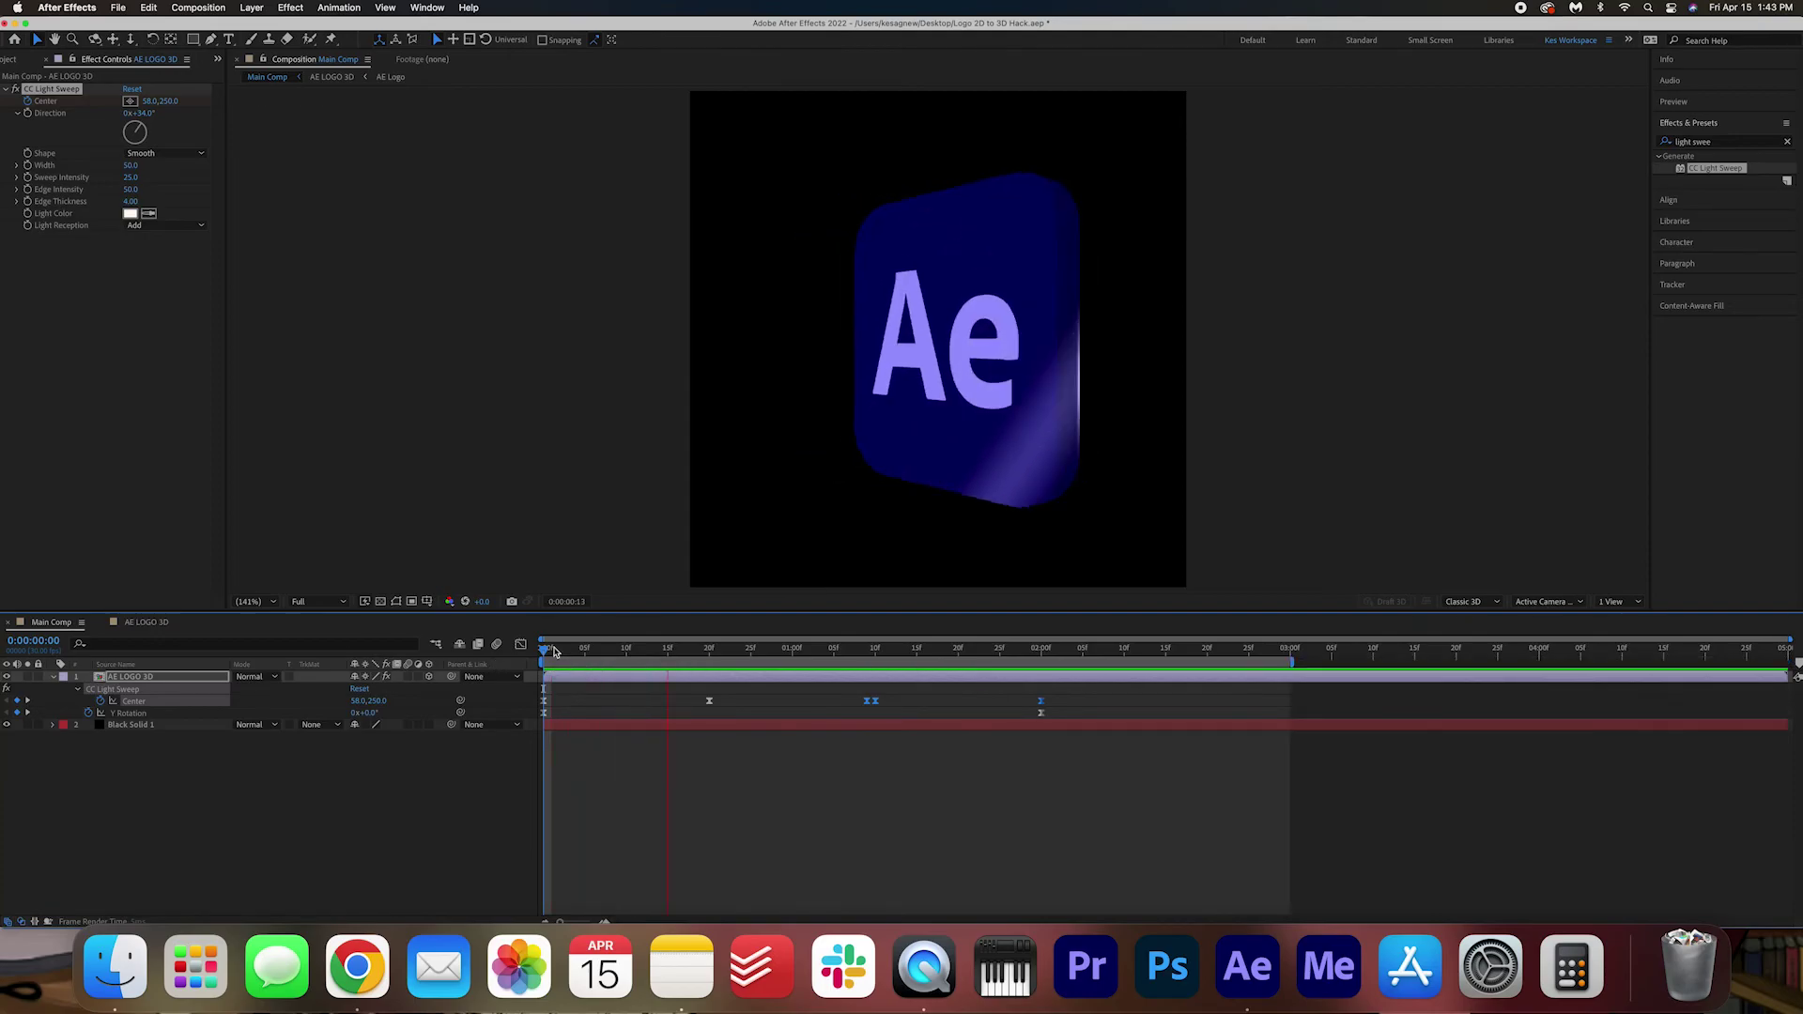